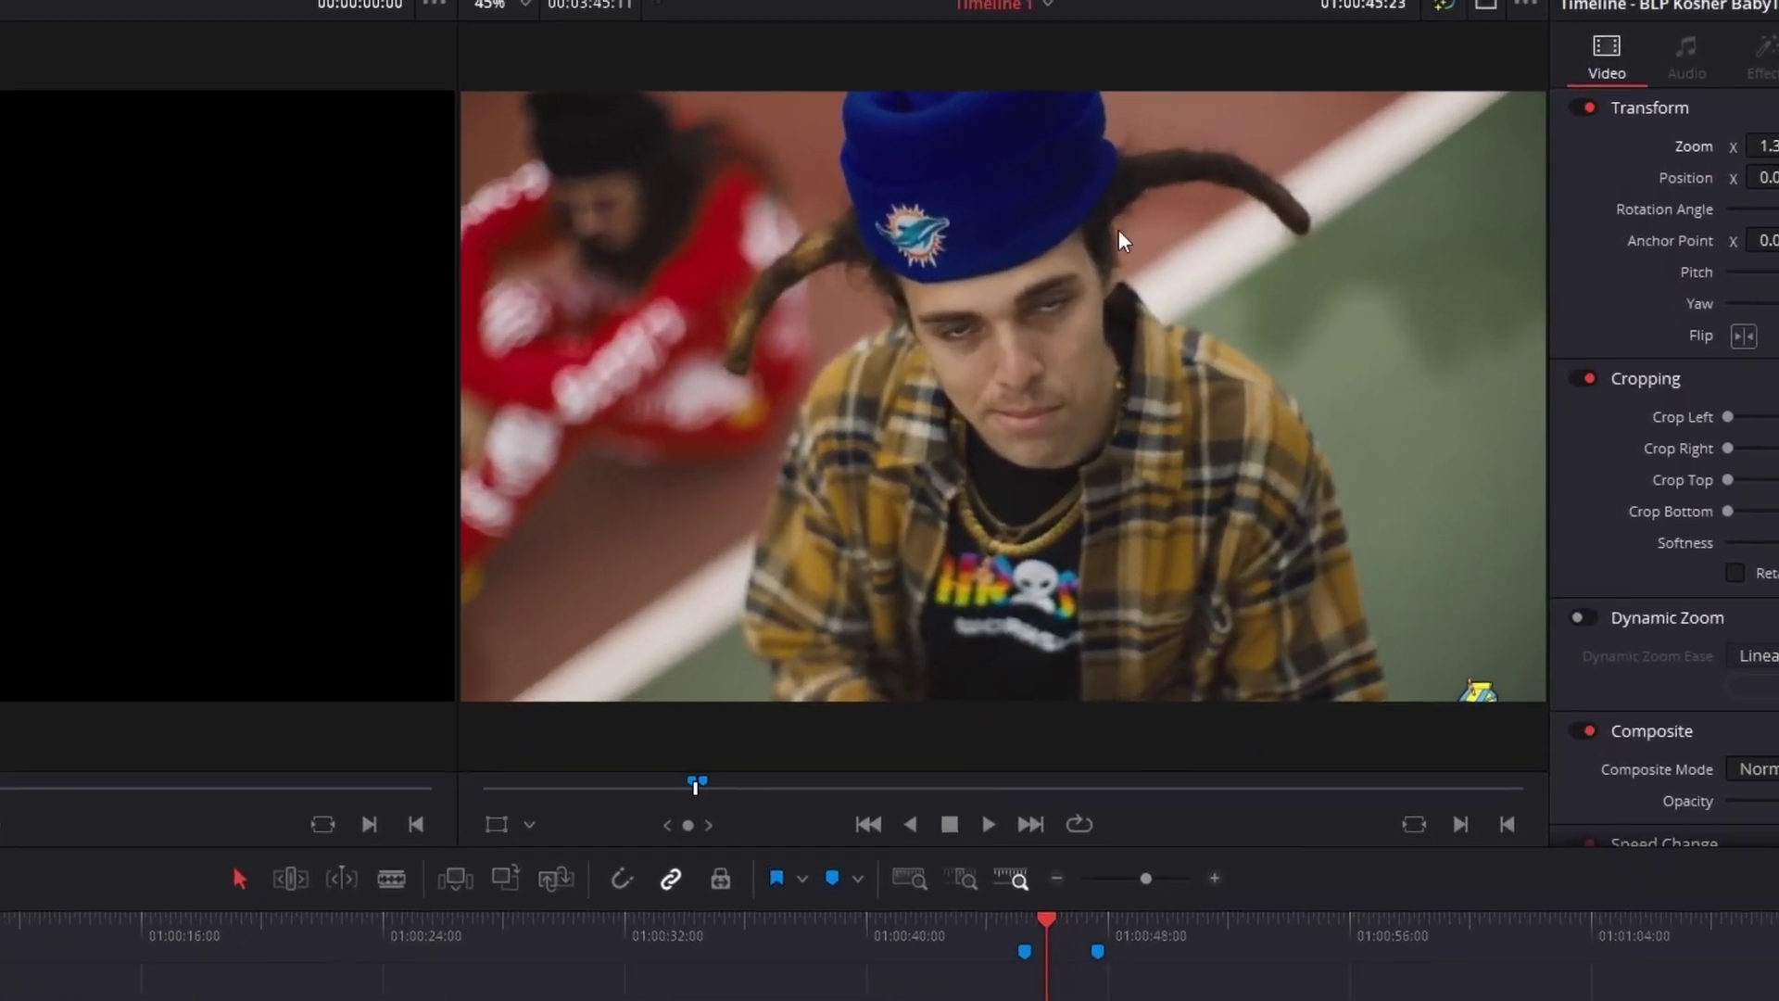
- Play the clip on the timeline
key(space)
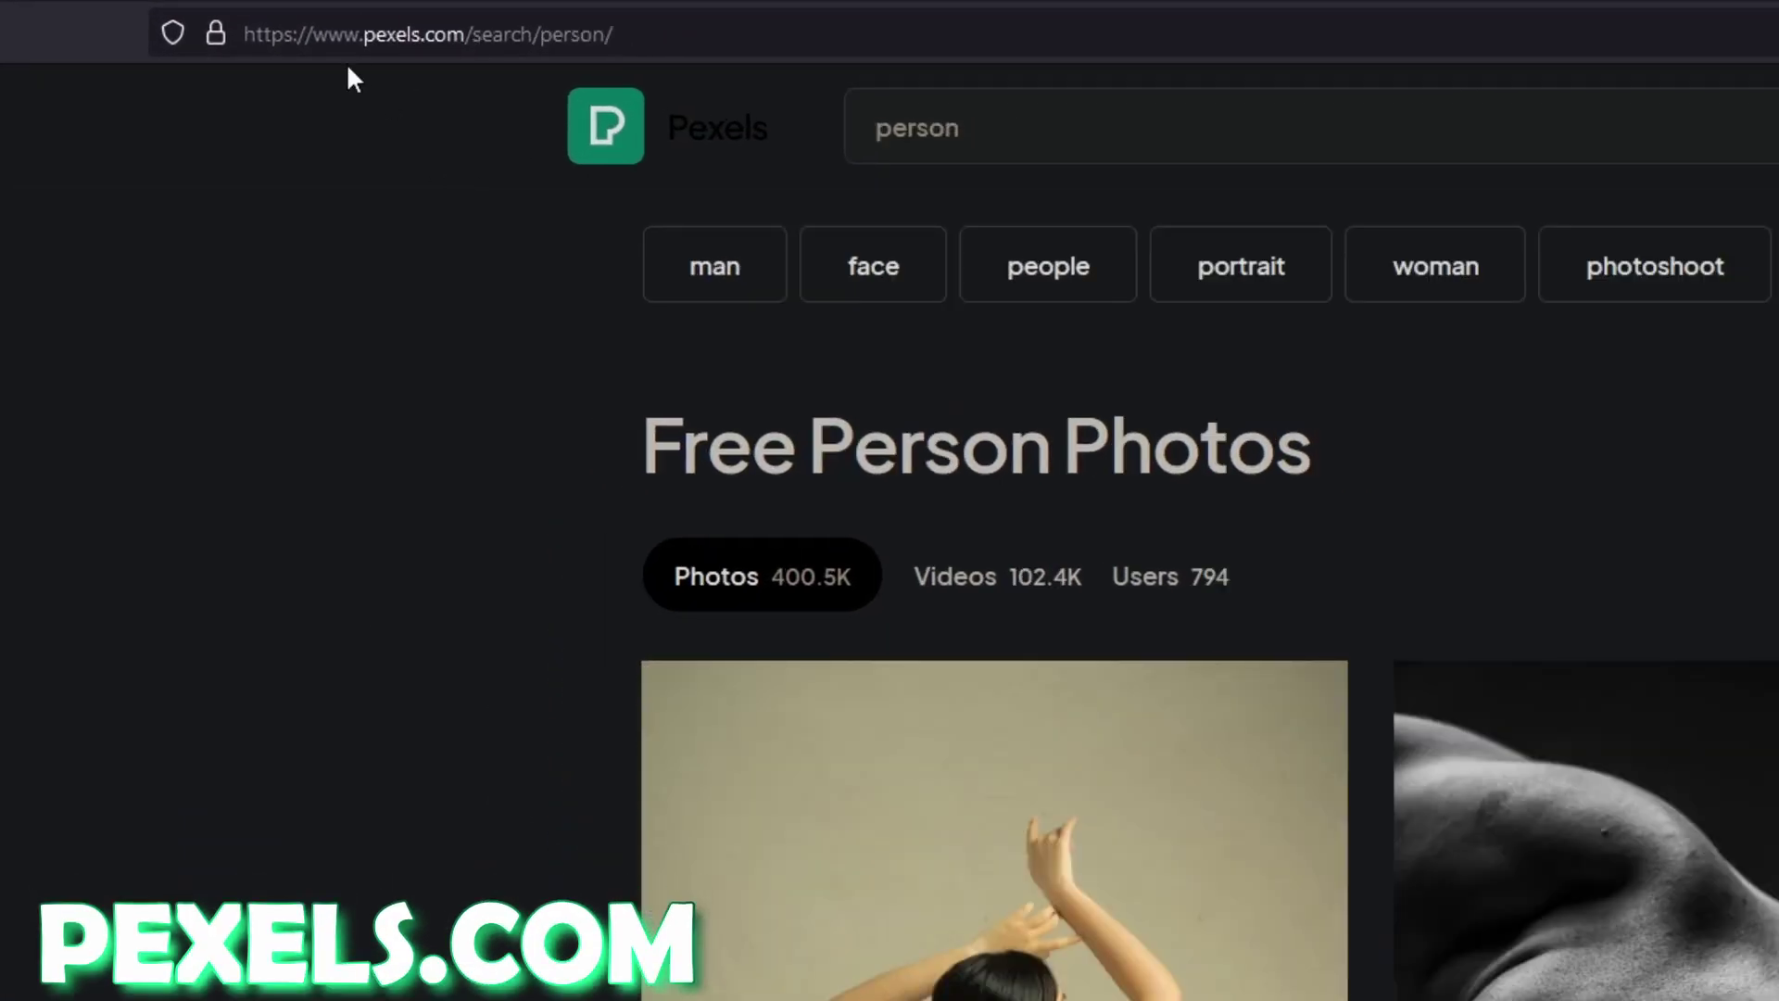
- Switch to the browser and search Pexels for "face"
drag(999, 135, 845, 143)
click(1077, 115)
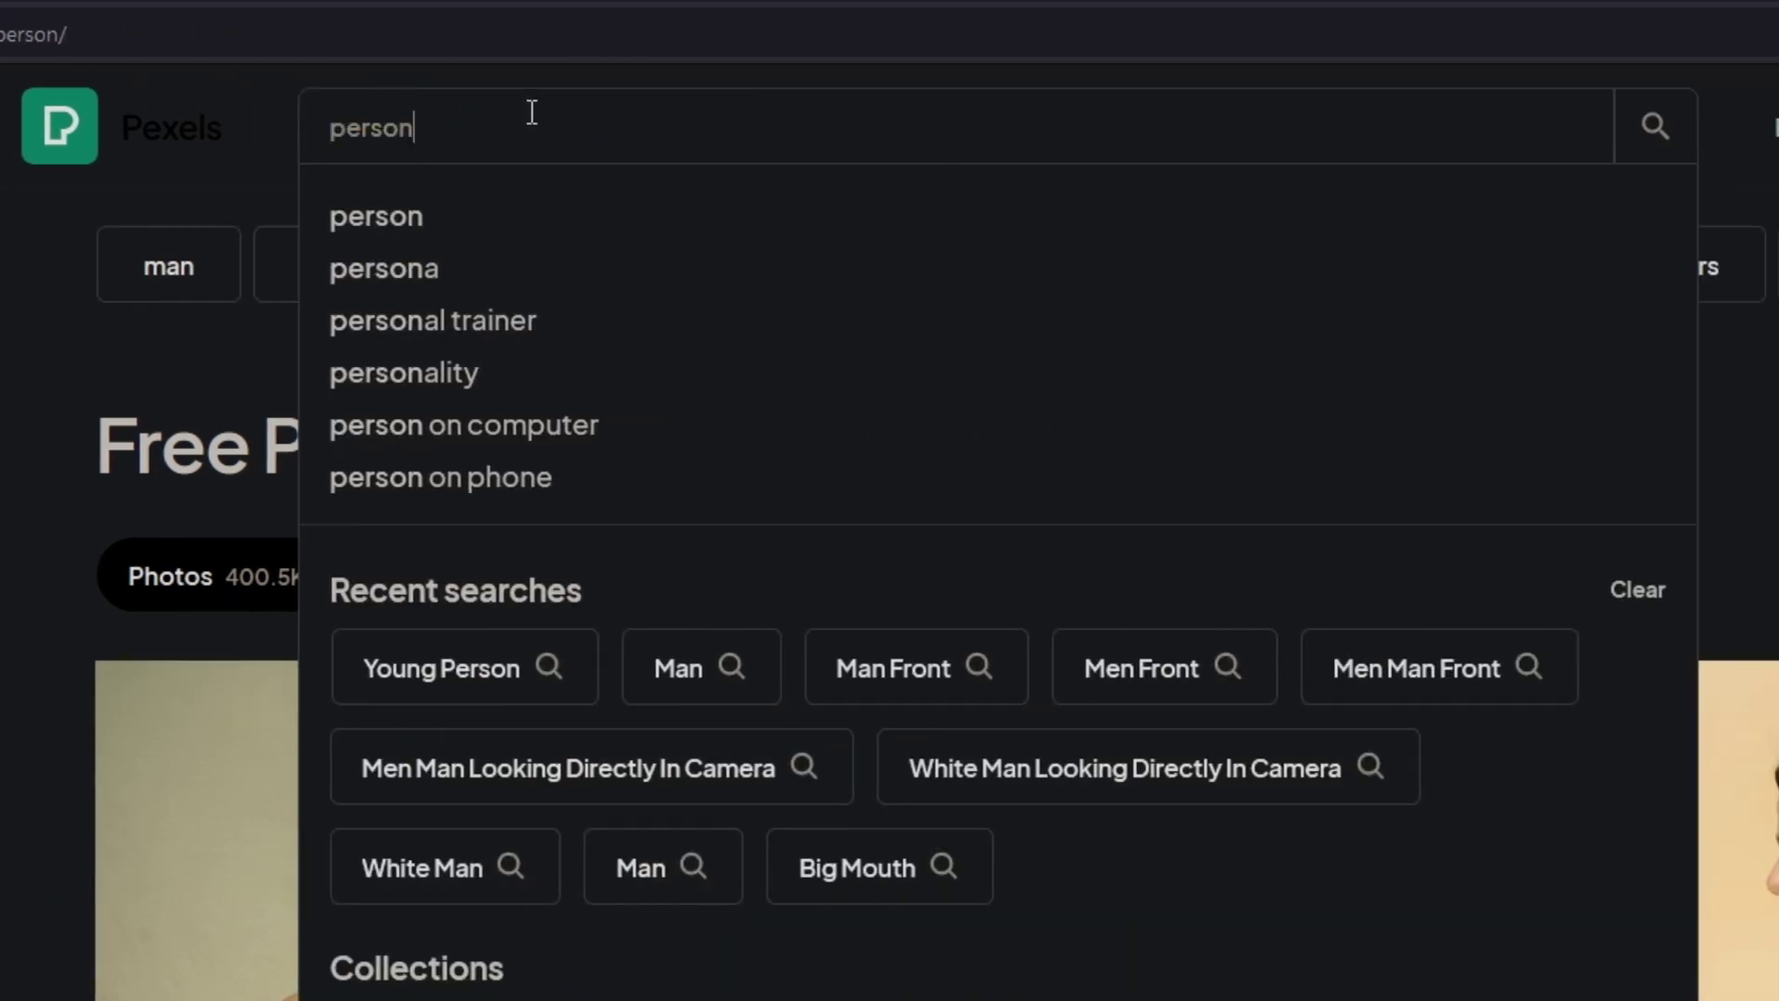
key(BackSpace)
key(BackSpace)
key(BackSpace)
key(BackSpace)
key(BackSpace)
key(BackSpace)
text(face)
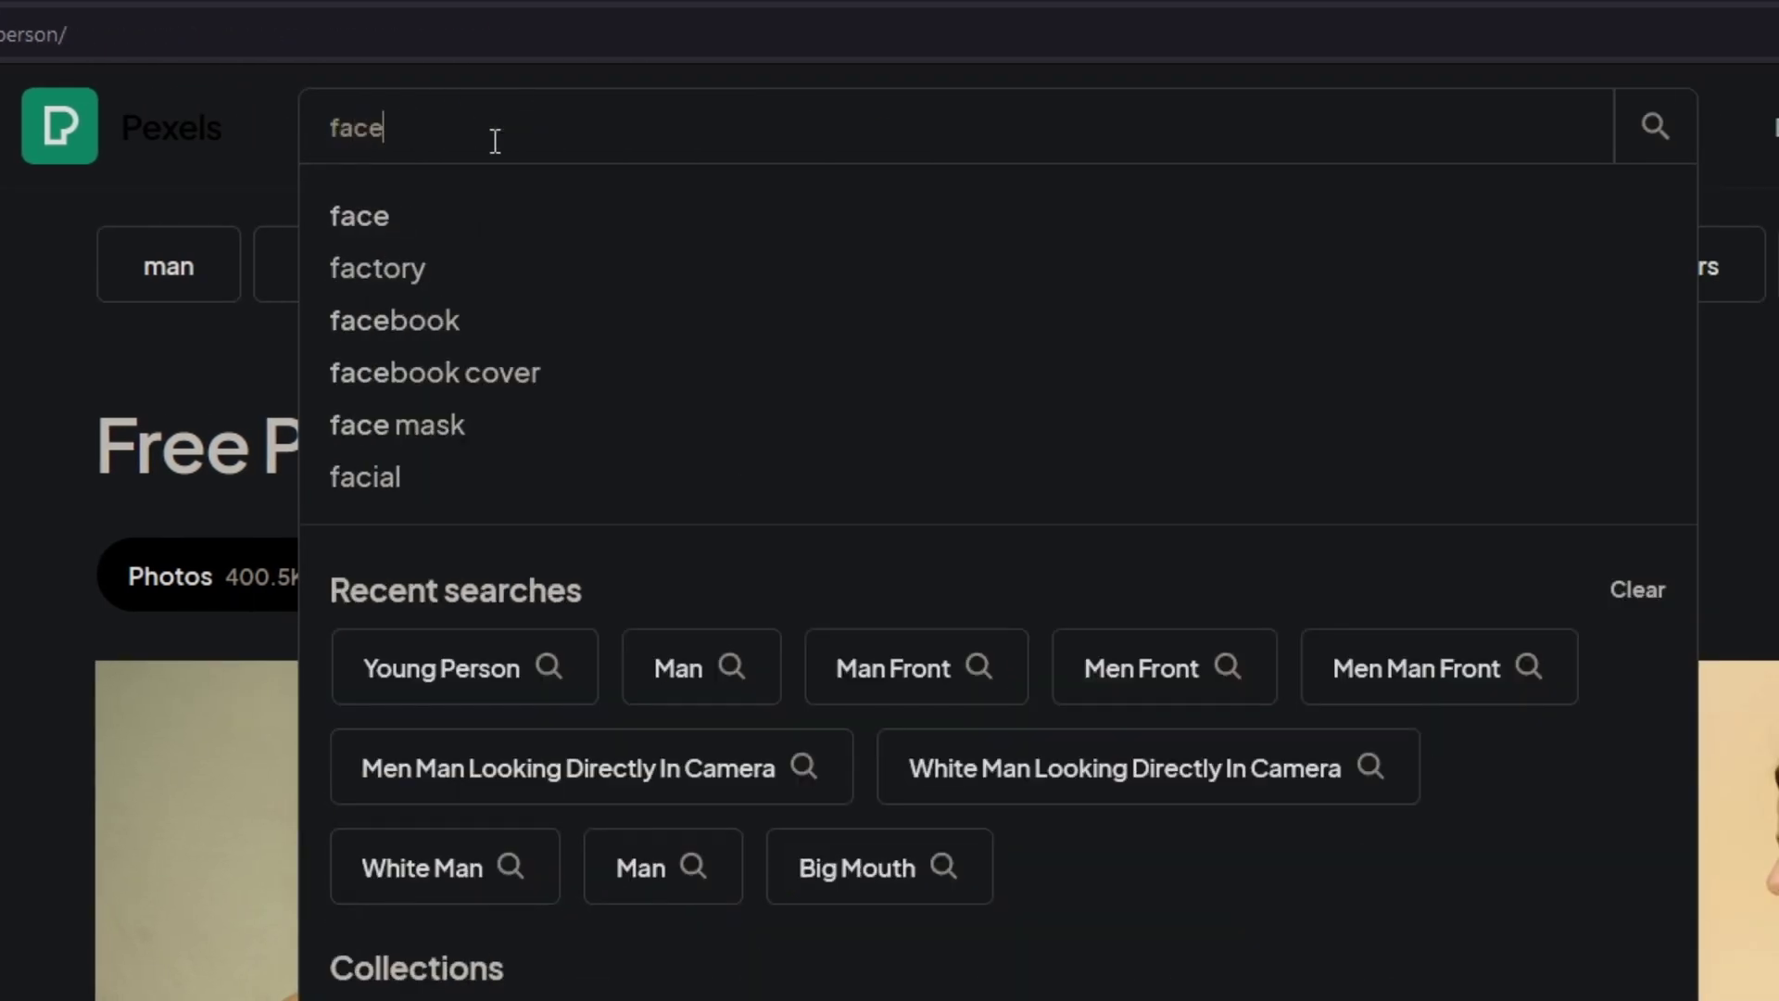
key(Return)
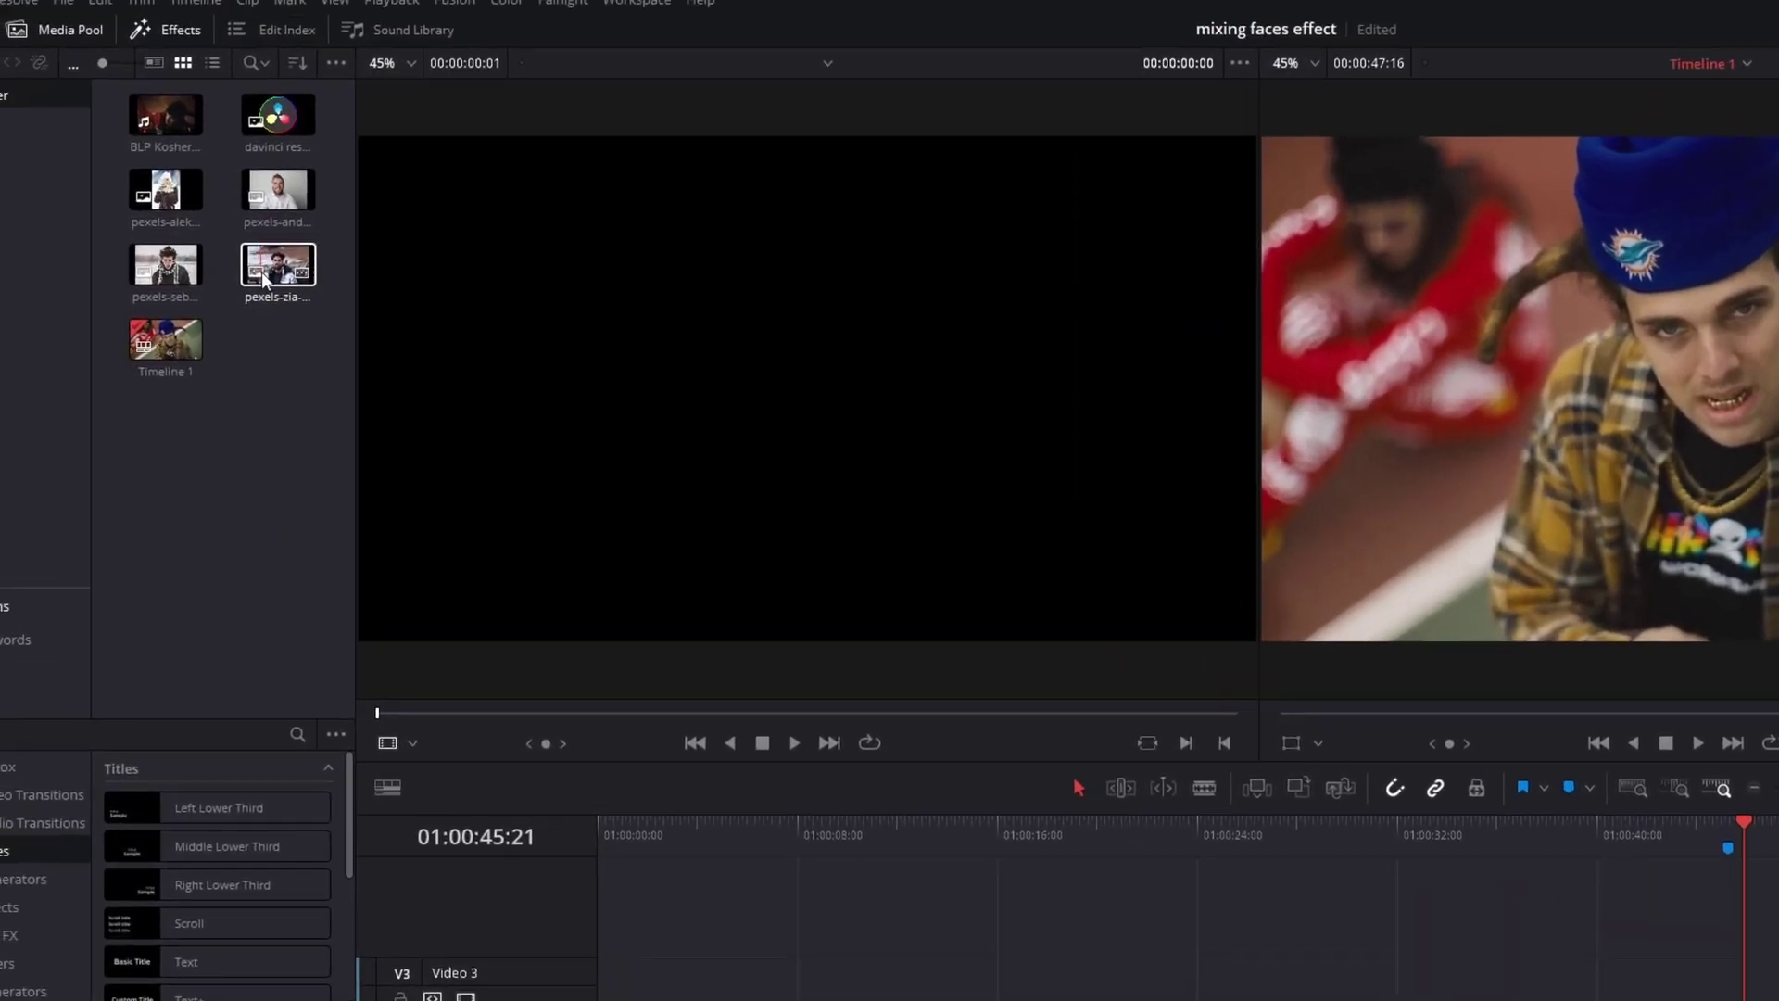
- Switch to DaVinci Resolve and look through the imported portrait photos in the media pool
click(281, 190)
click(166, 190)
click(166, 265)
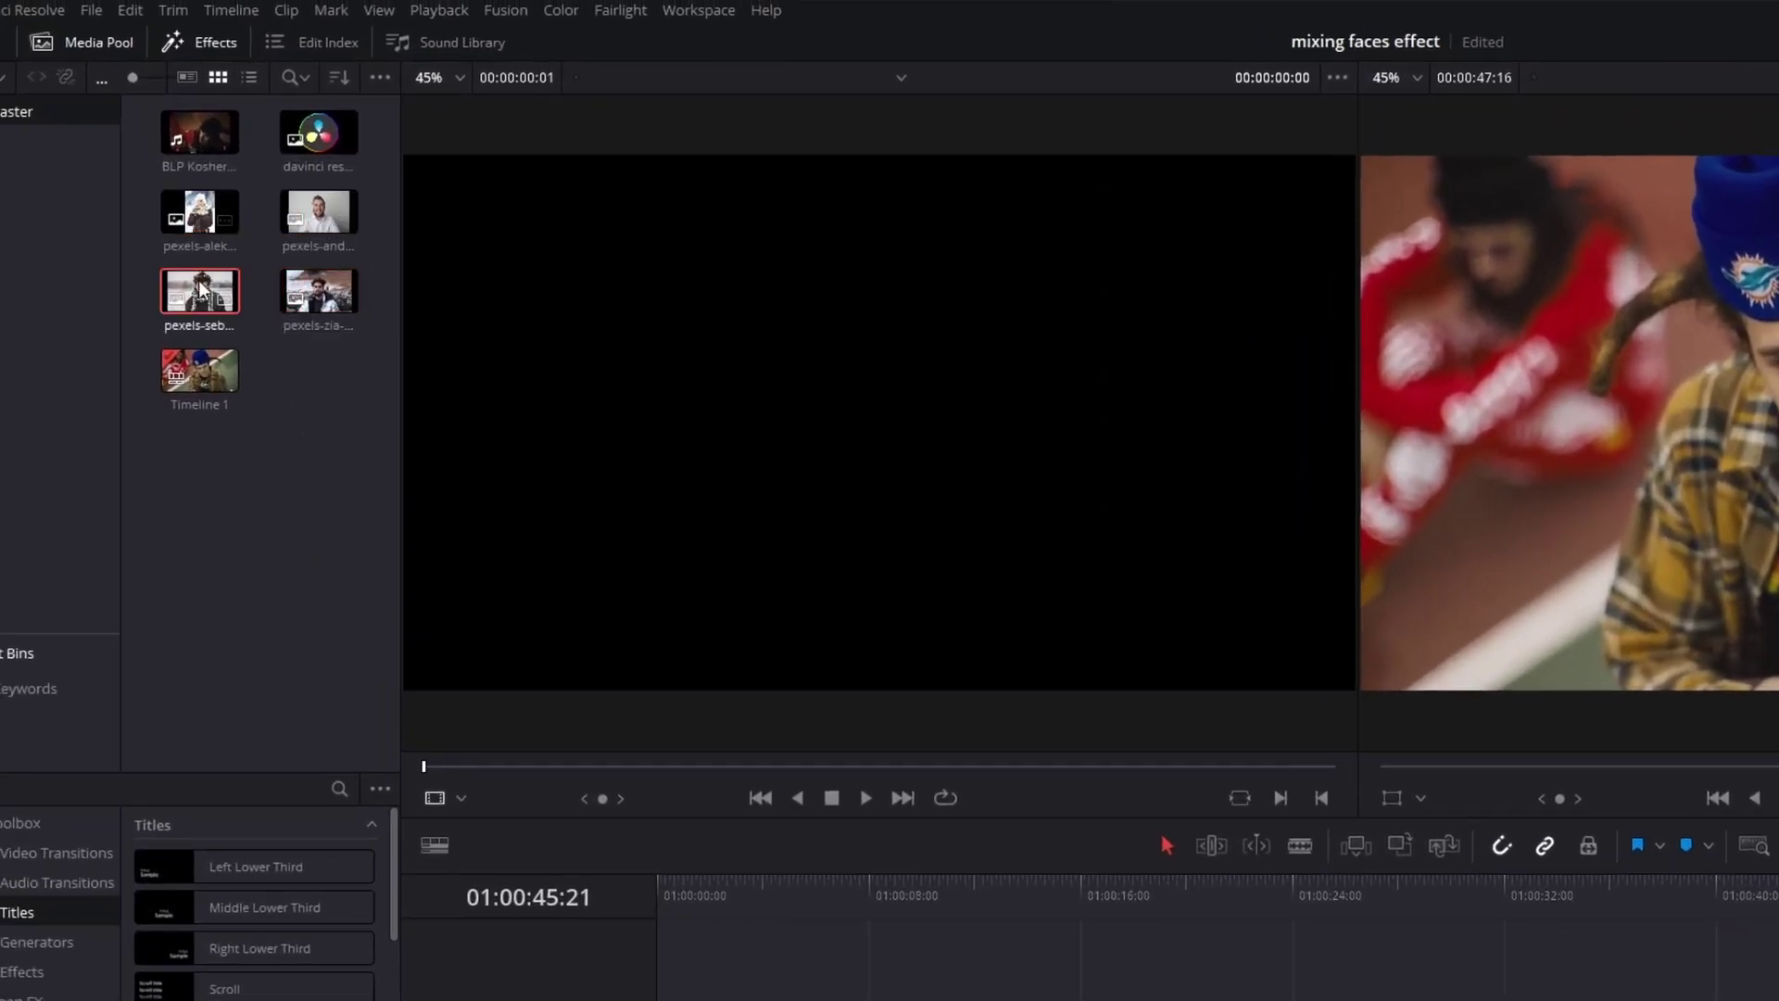
click(299, 267)
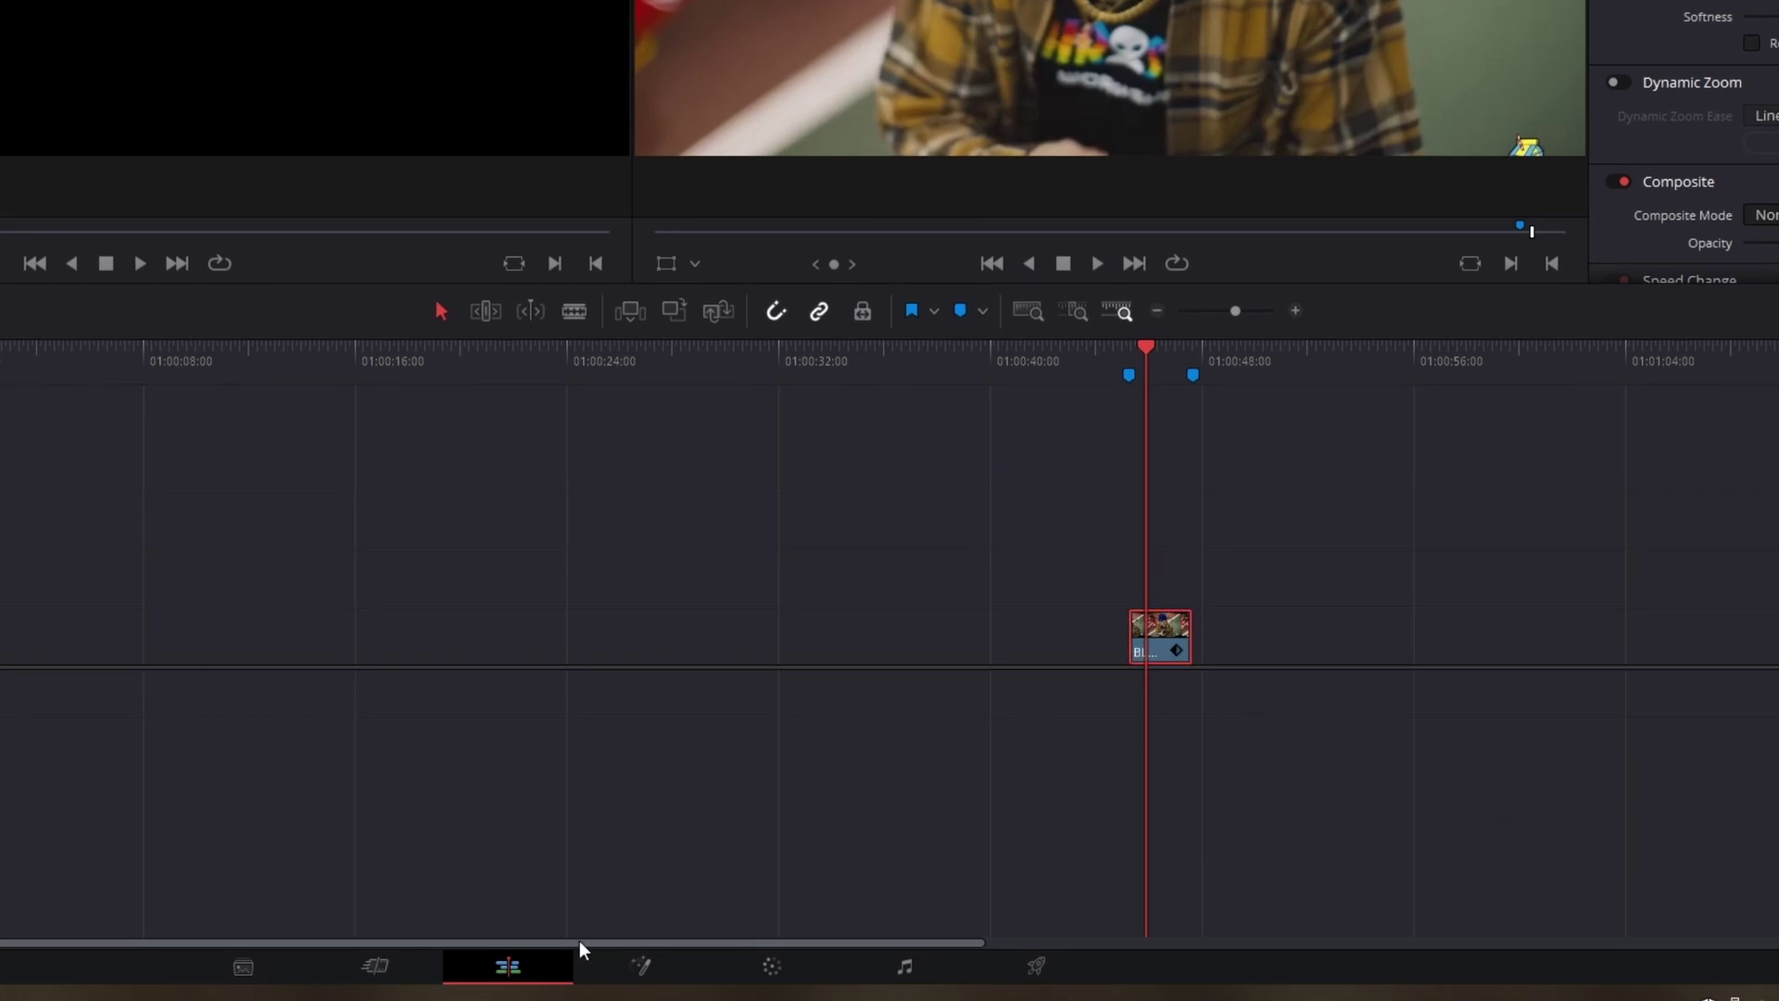
- Open the clip in Fusion and add the photo of the smiling bearded man to the node graph
click(638, 965)
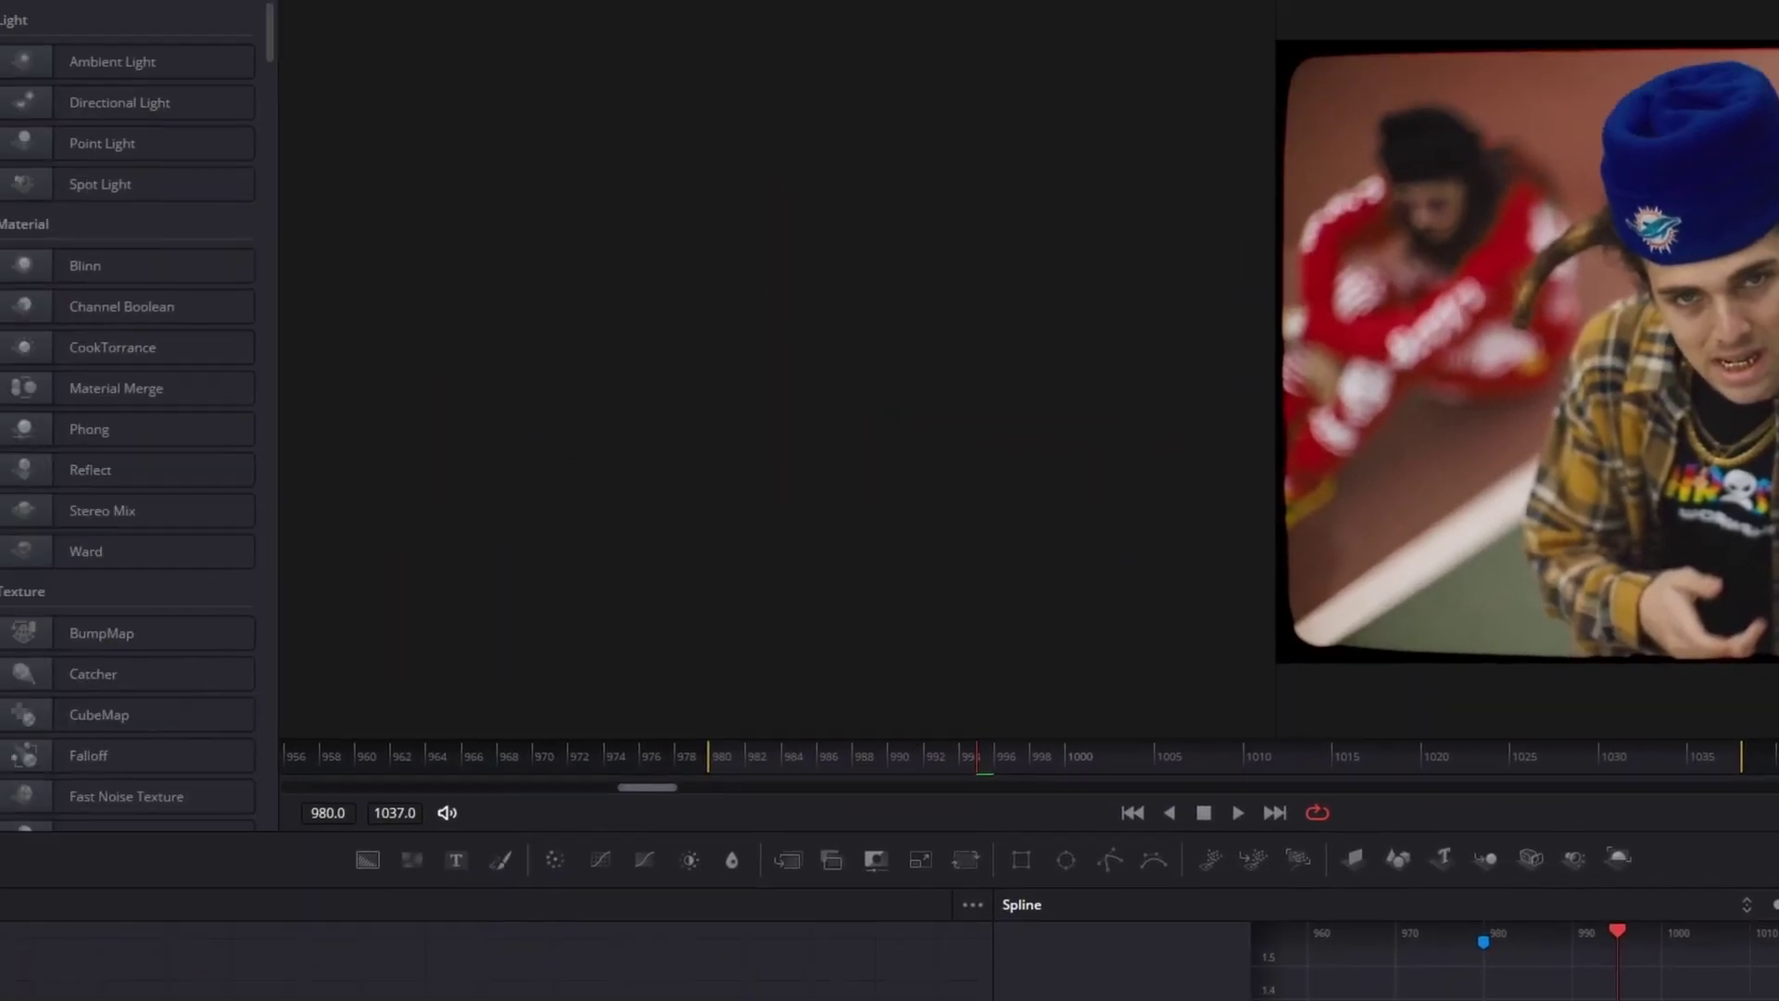
click(114, 39)
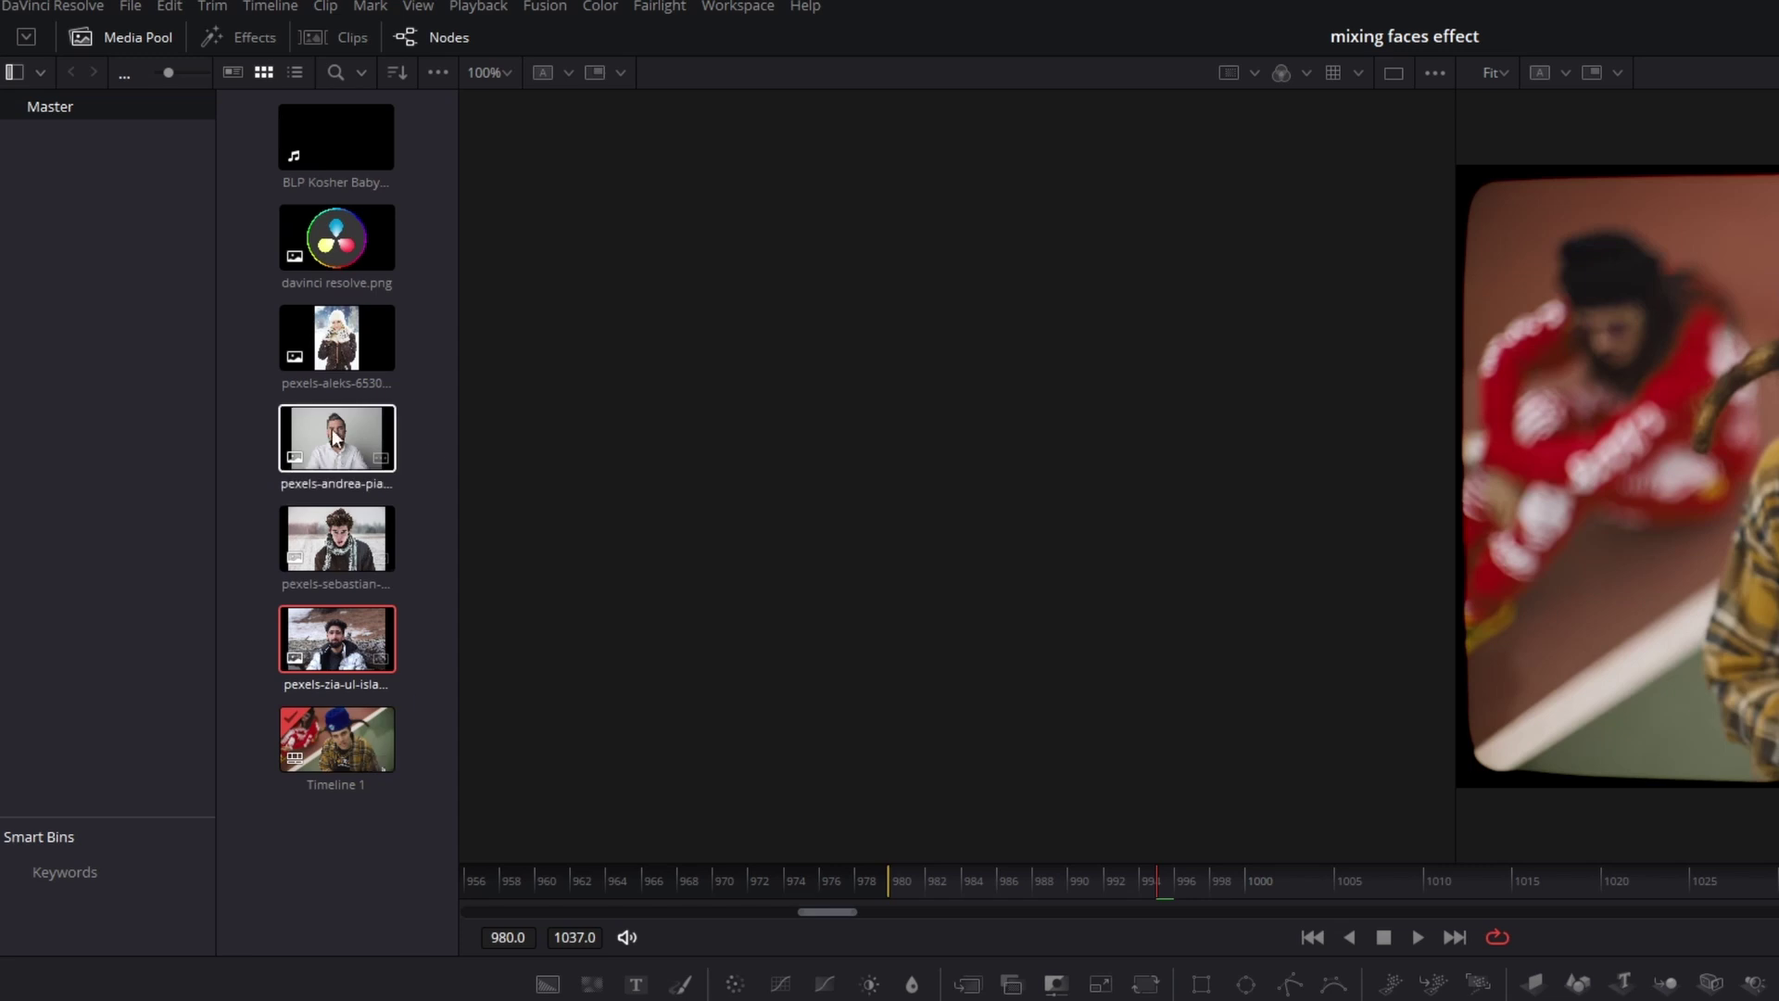
click(319, 473)
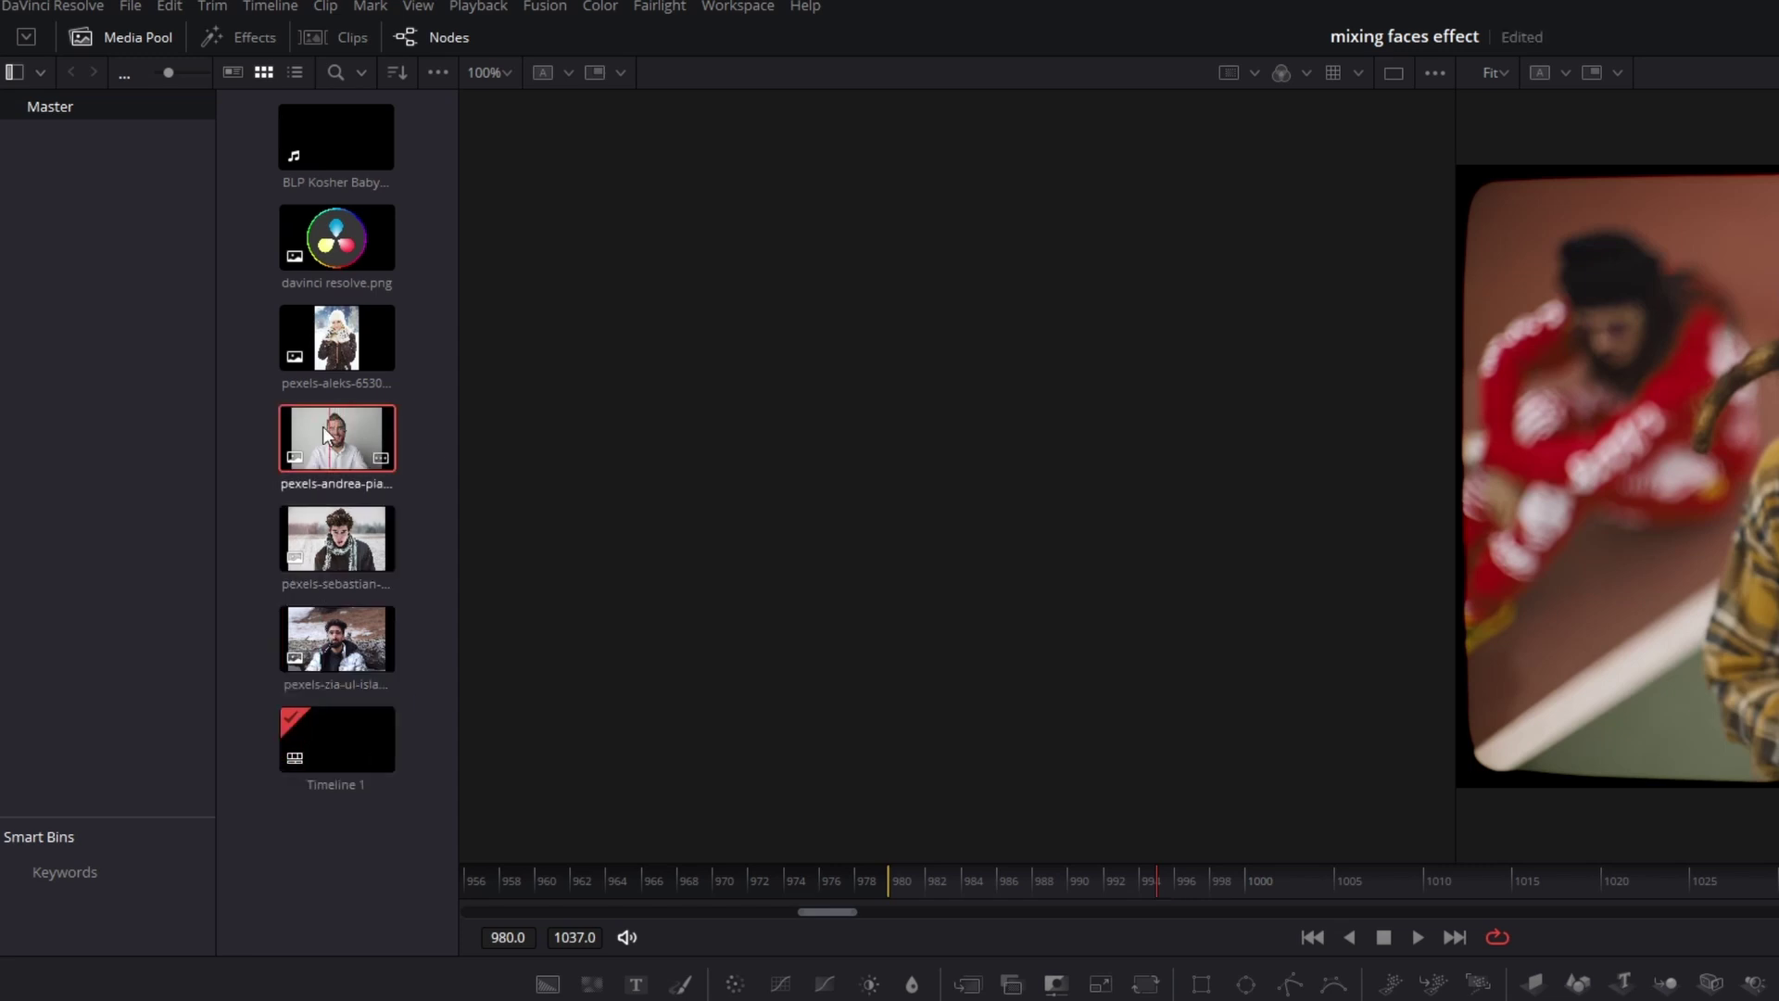
drag(336, 436, 97, 1000)
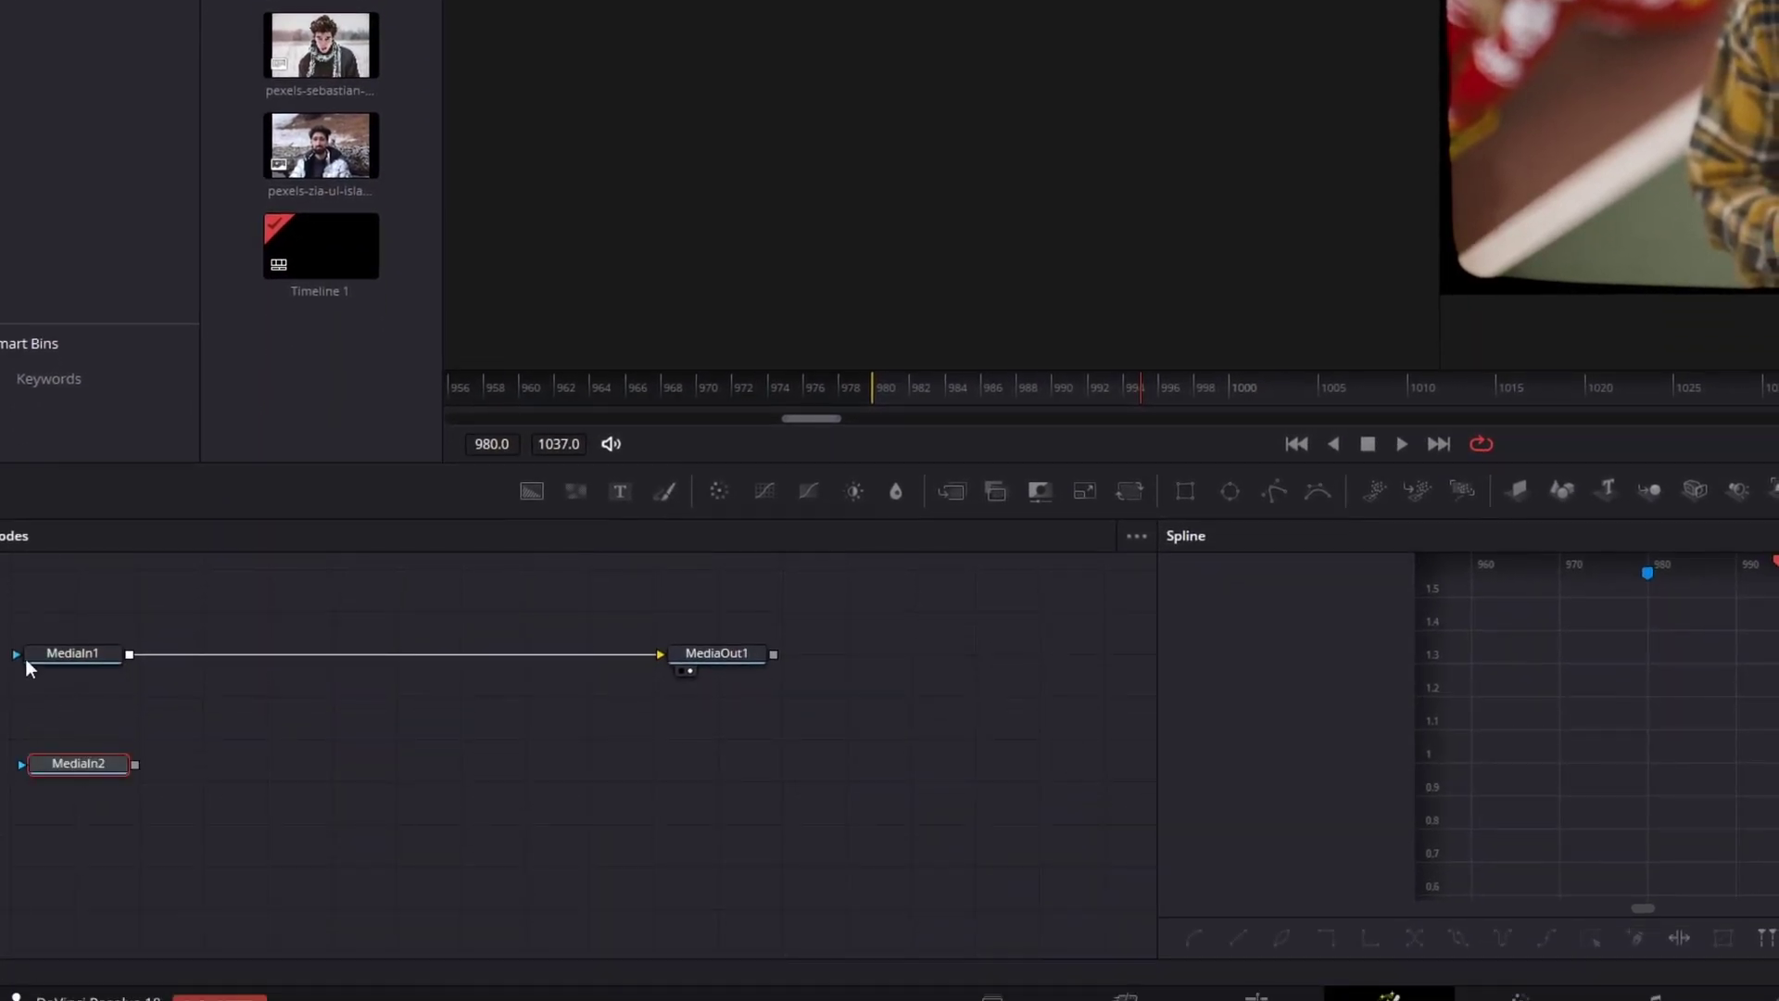
- Show the MediaIn2 portrait node in the first viewer, enlarged on the man's face
click(42, 782)
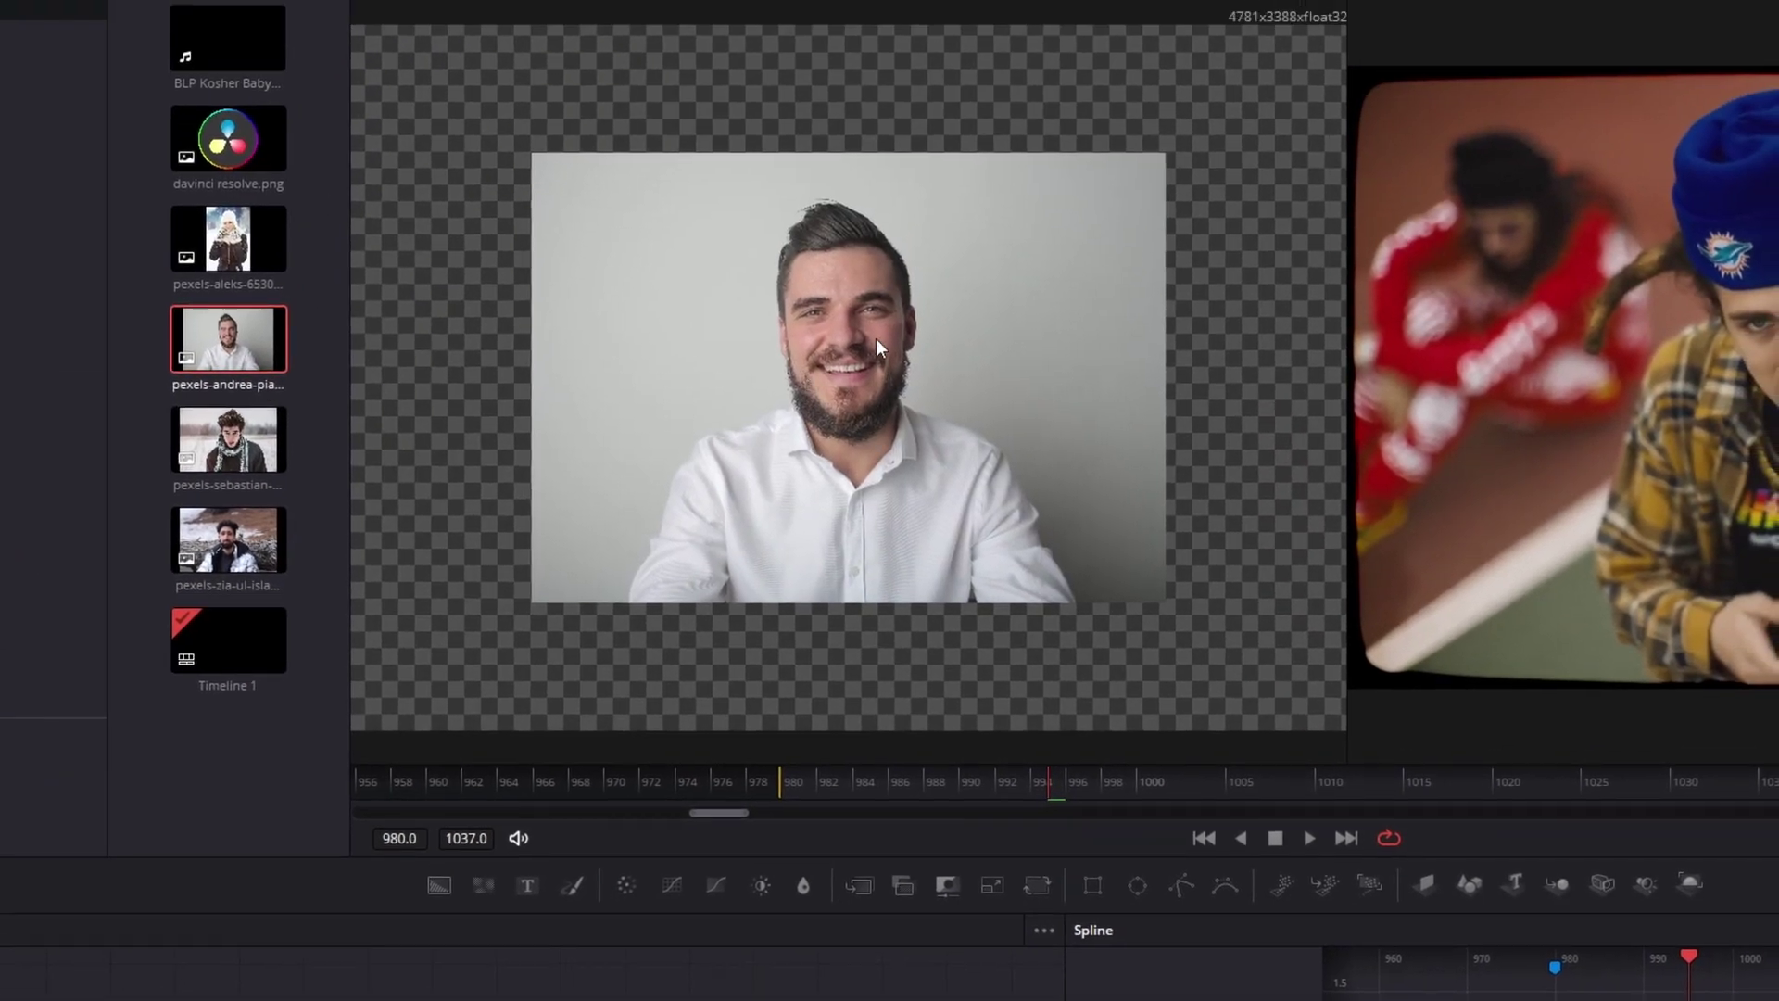
scroll(843, 408, down, 2)
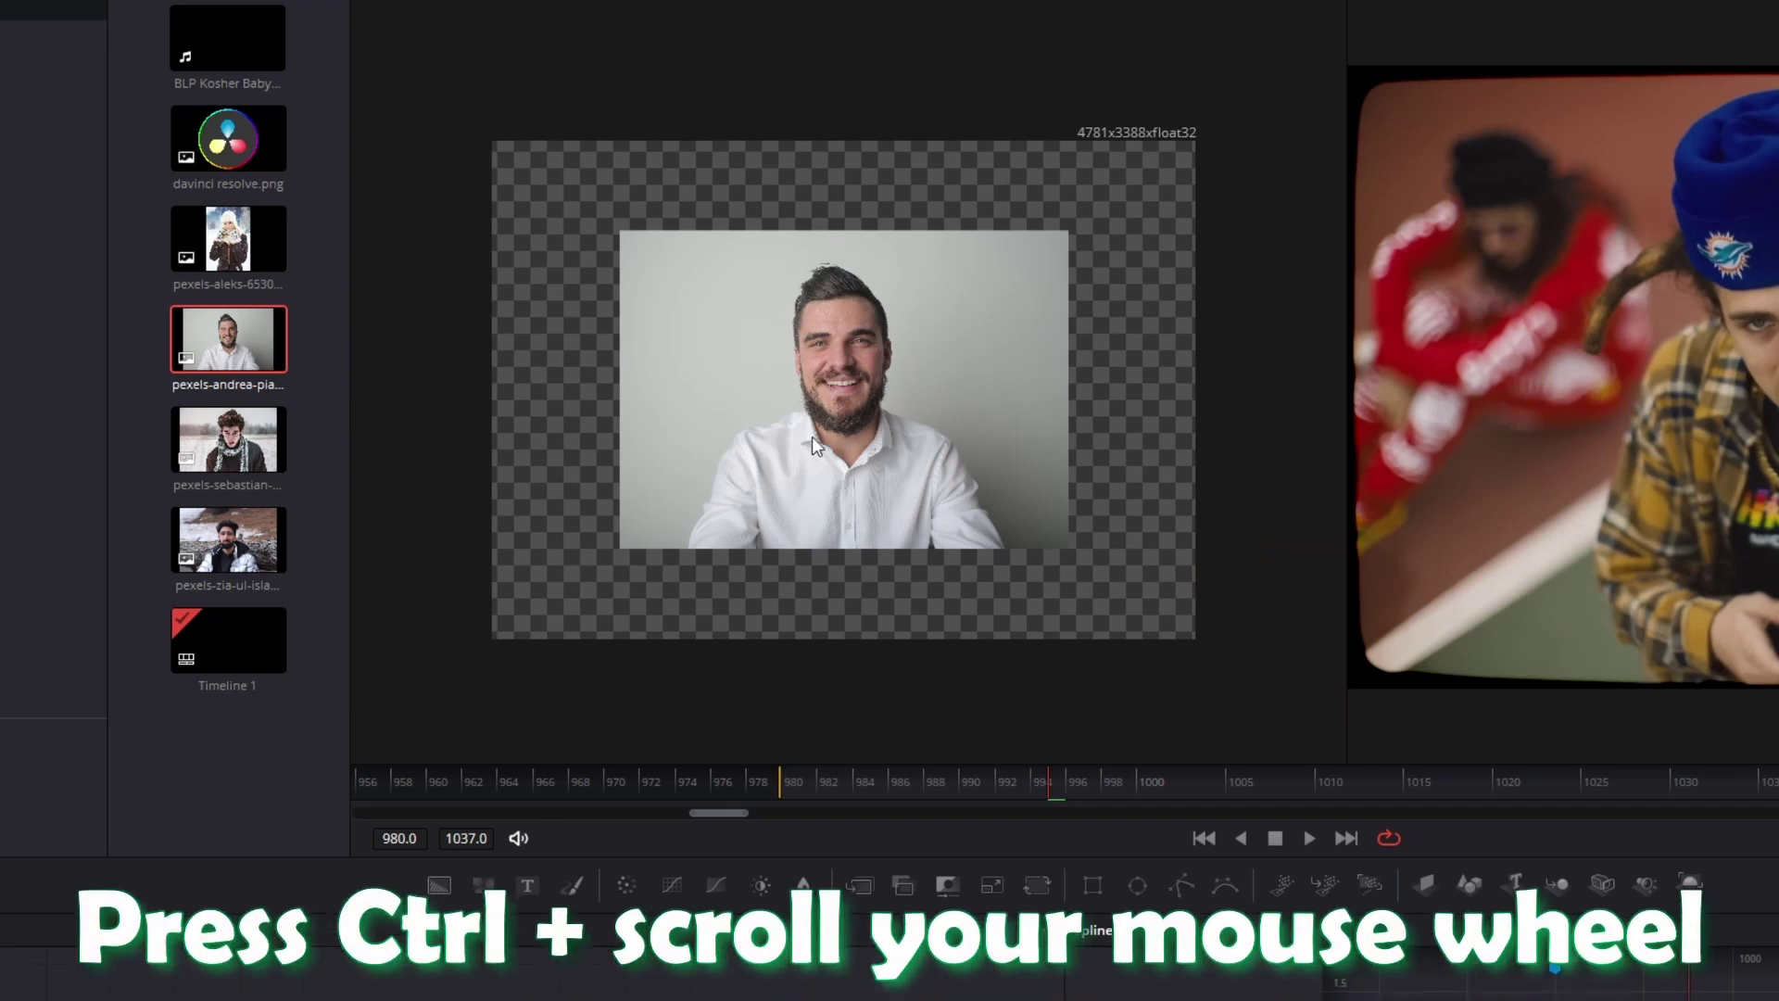
scroll(815, 419, up, 3)
scroll(815, 408, up, 2)
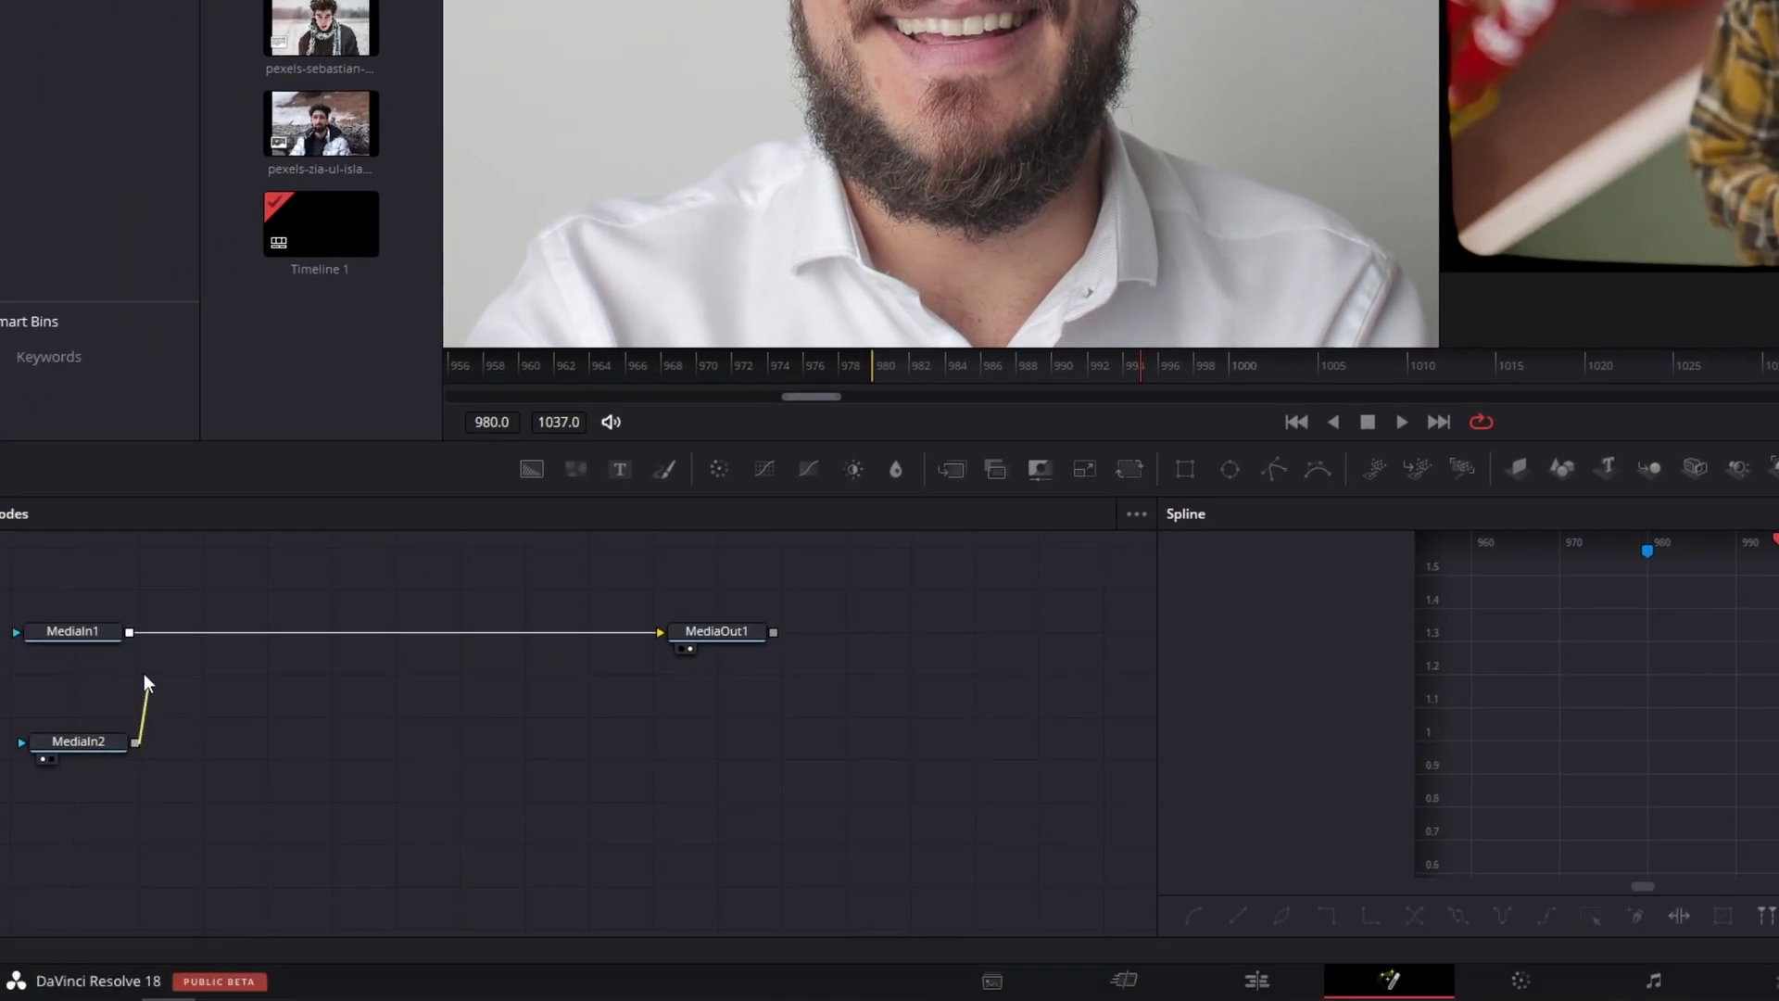
- Merge the portrait over the video by connecting the output of MediaIn2 to the output of MediaIn1
drag(144, 683, 132, 635)
drag(239, 747, 310, 663)
click(259, 780)
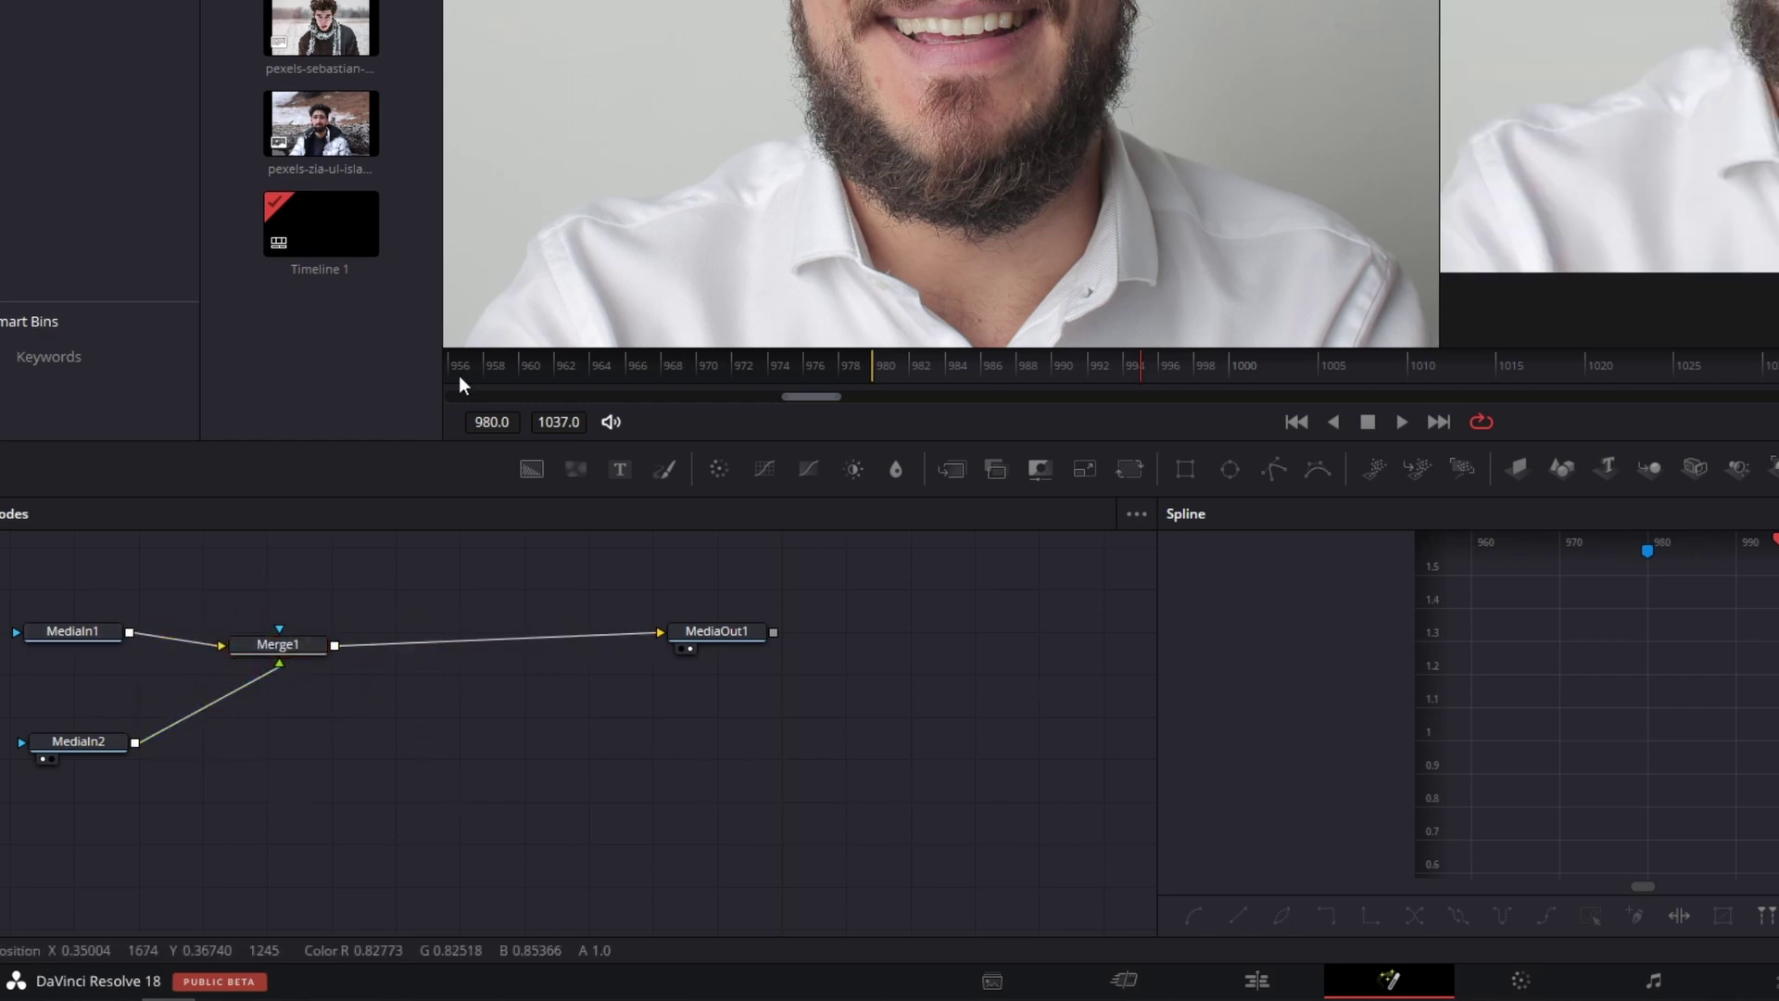
- Rename the MediaIn1 node as Video
right_click(104, 641)
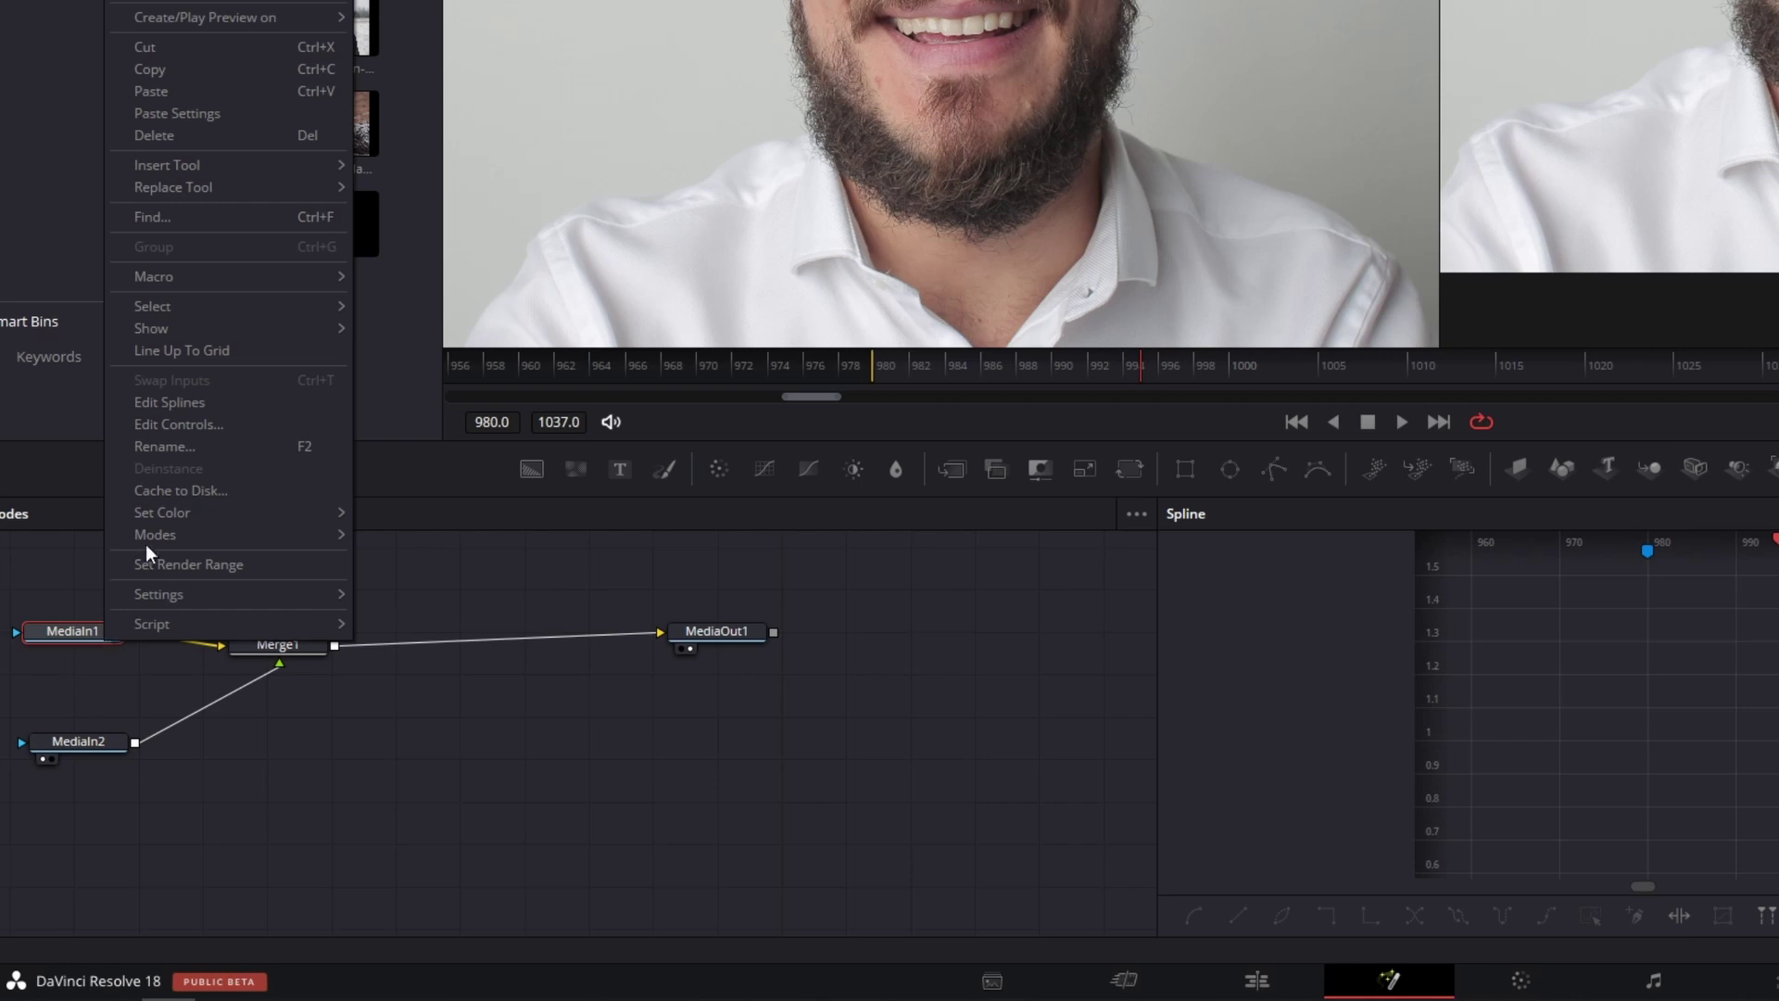
click(178, 459)
key(BackSpace)
text(V)
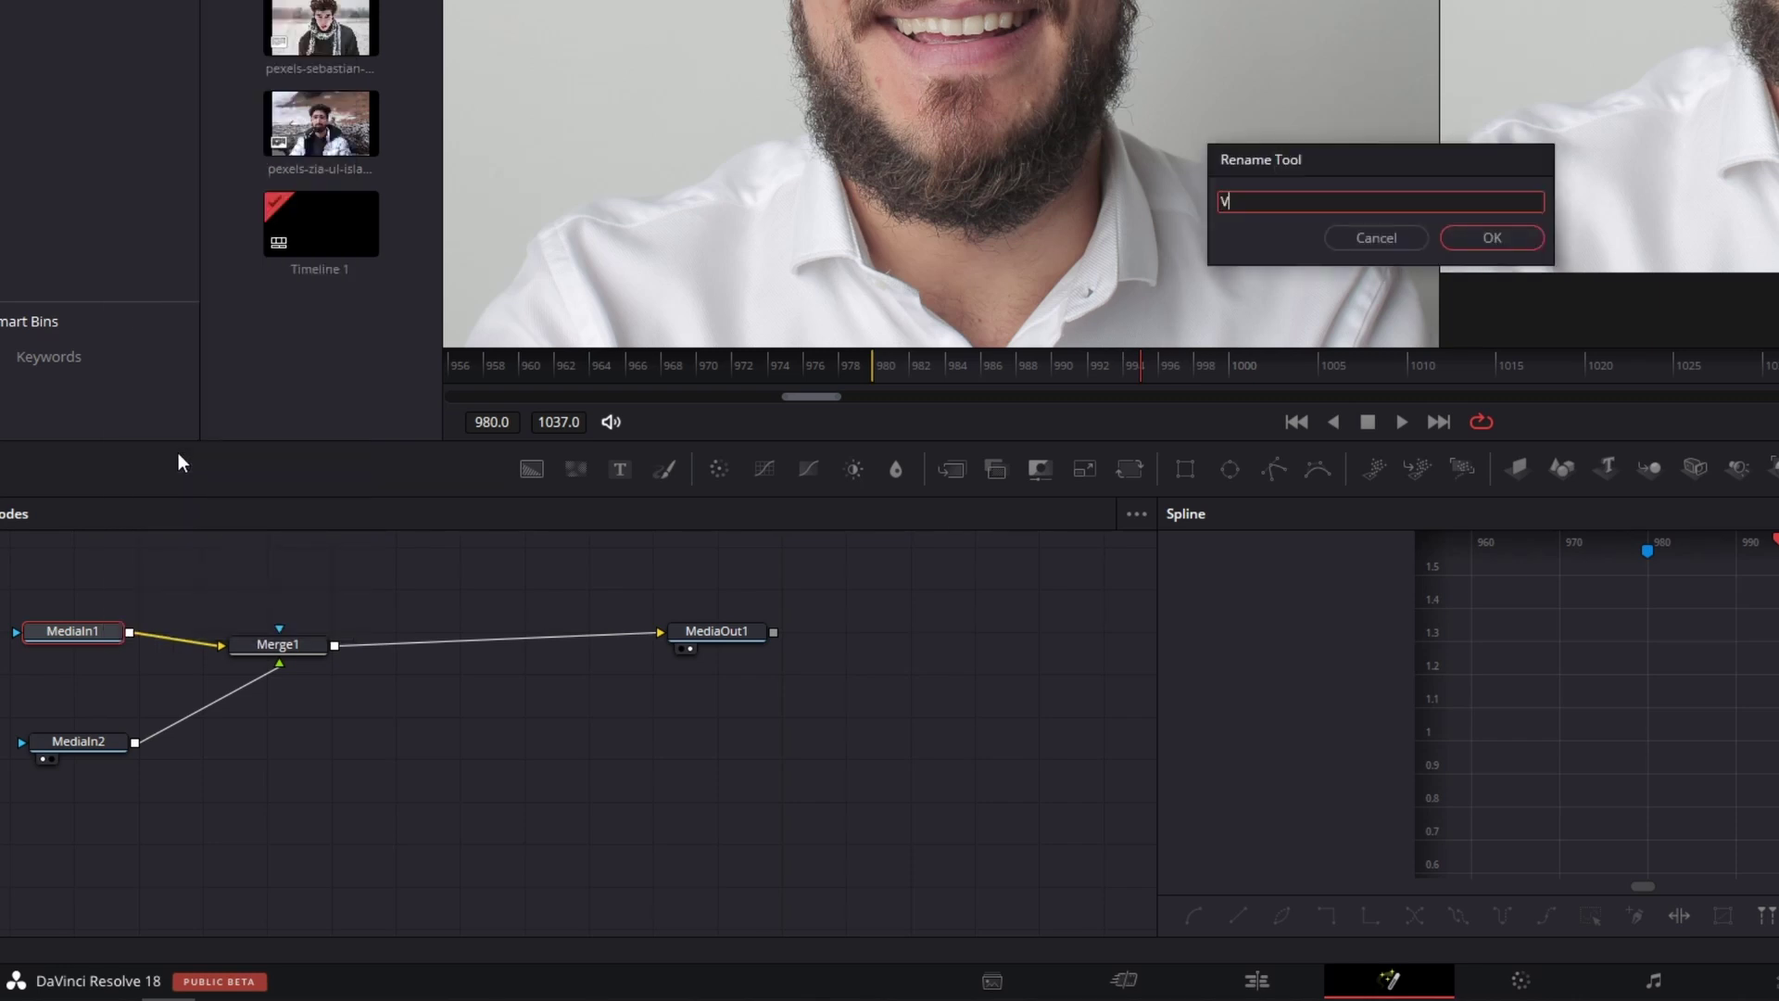
text(ideo)
key(Return)
- Rename the MediaIn2 node as Mouth1 and place it beneath the Merge1 node
right_click(114, 748)
click(159, 544)
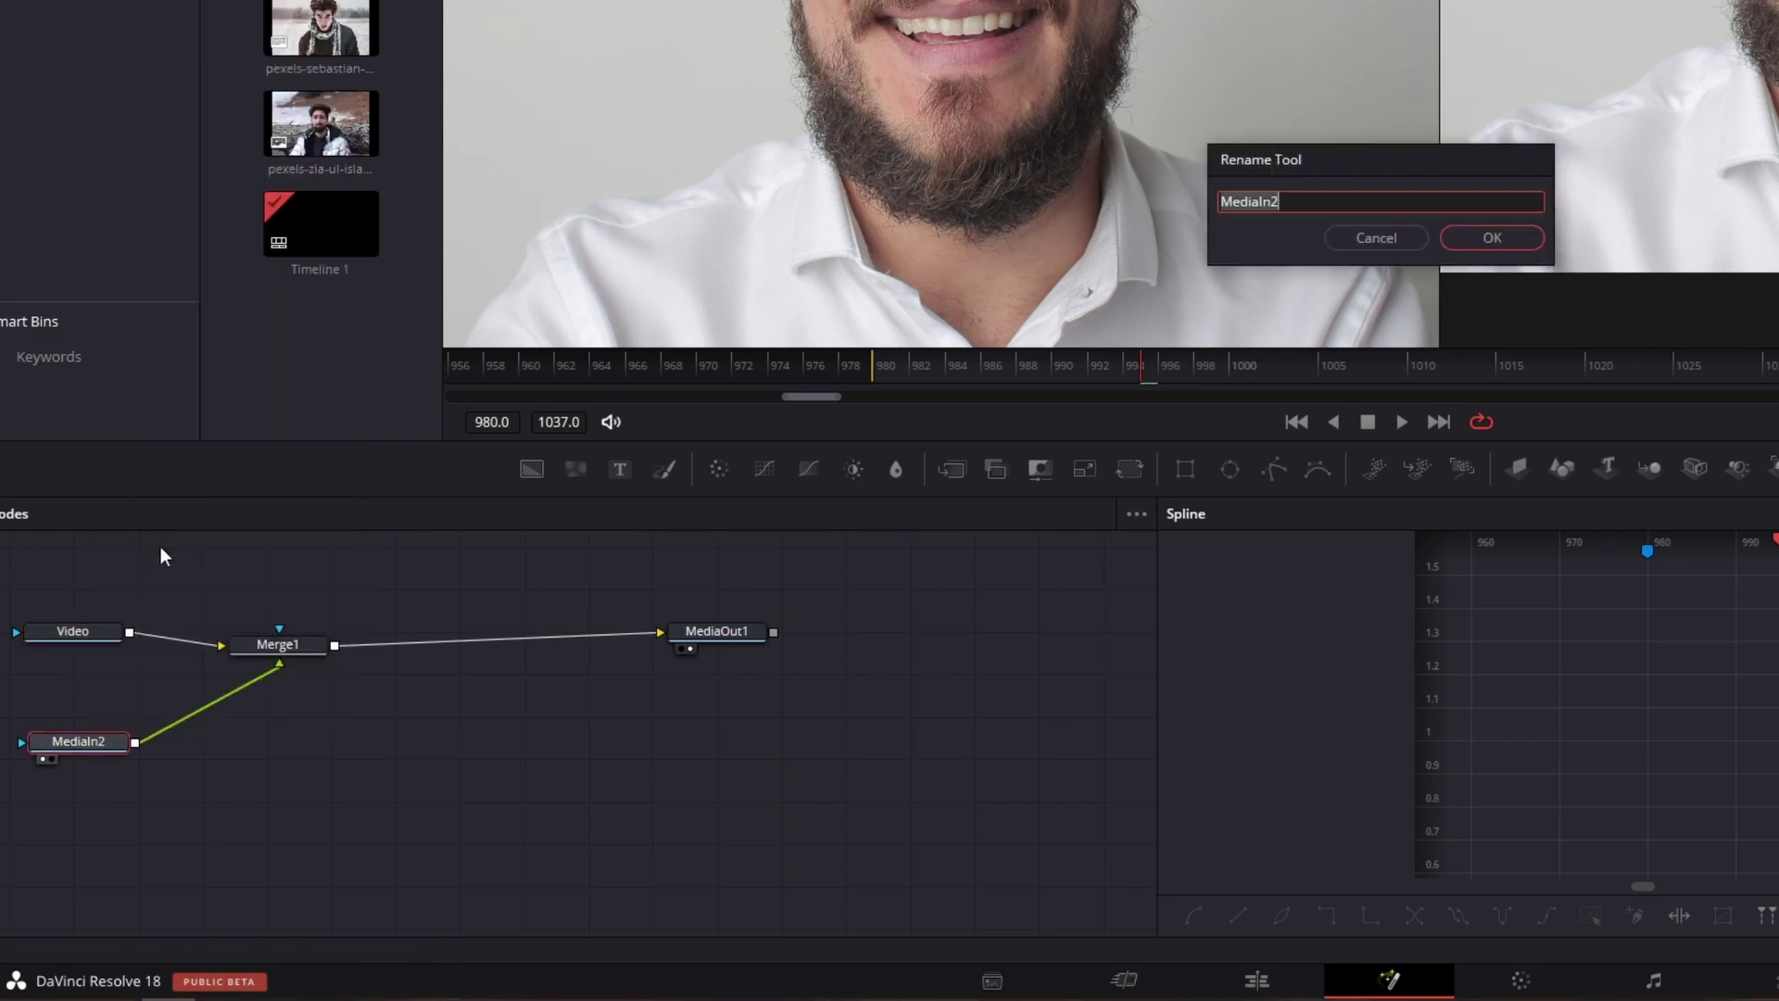
text(Mouth1)
click(1471, 247)
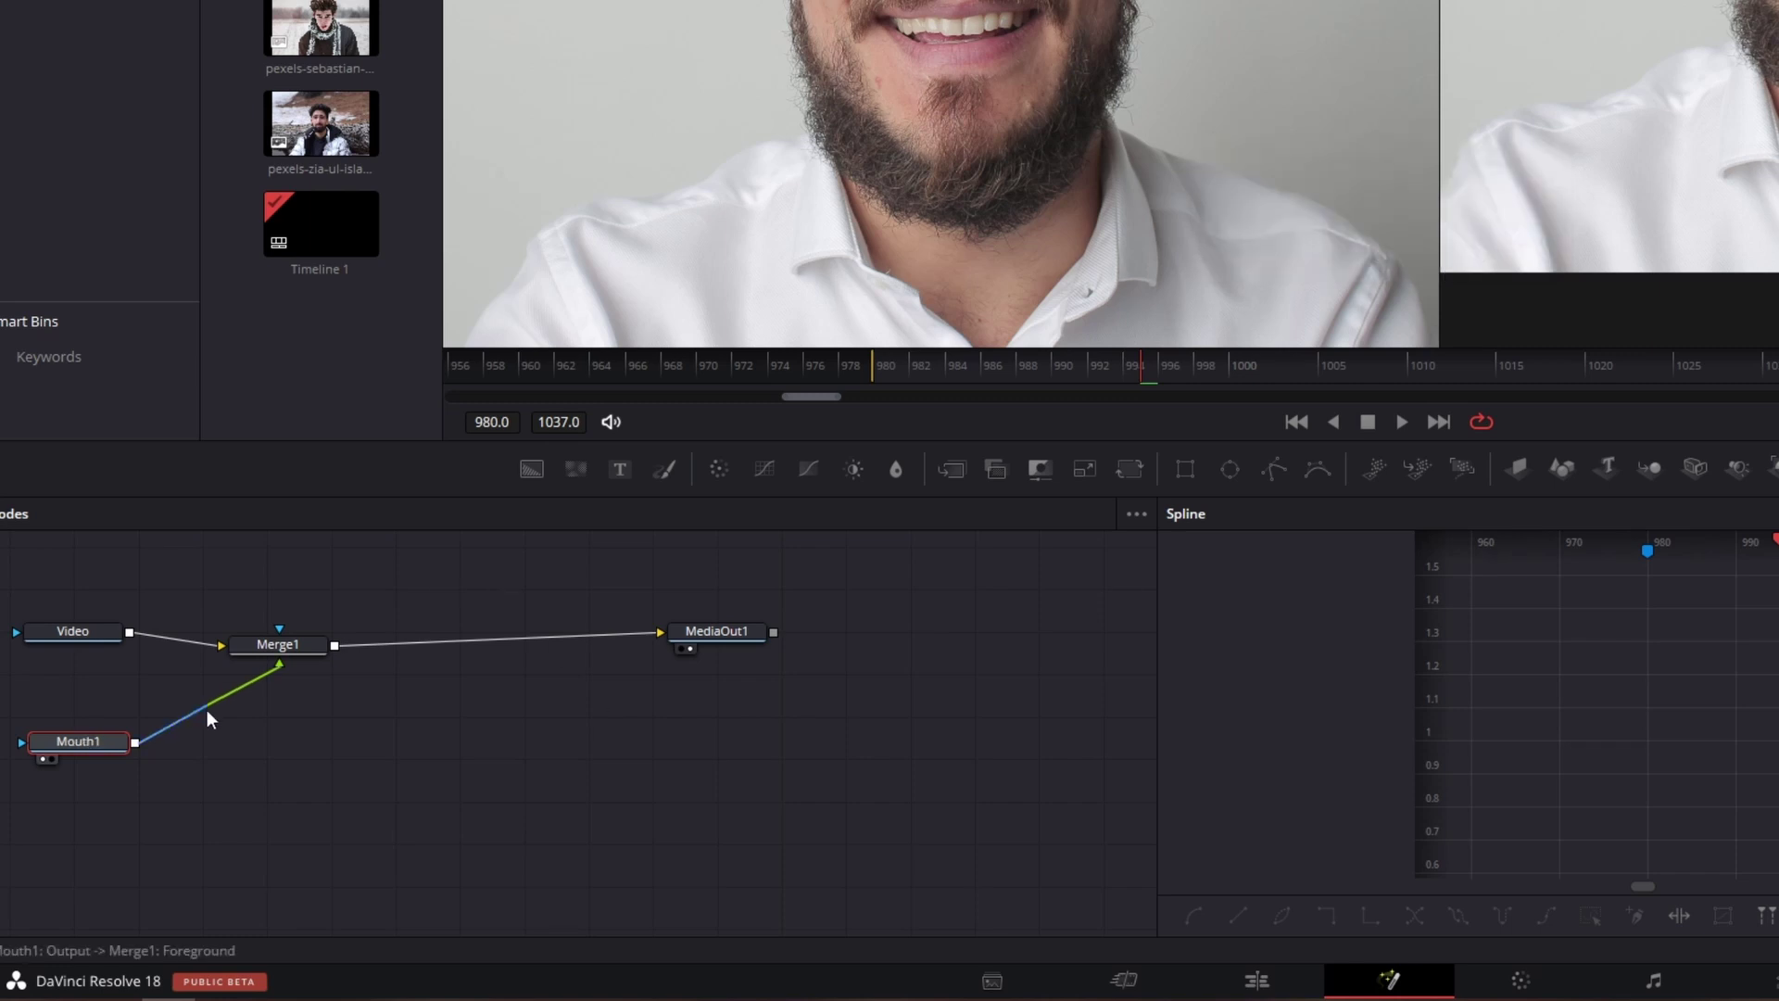
drag(102, 743, 262, 758)
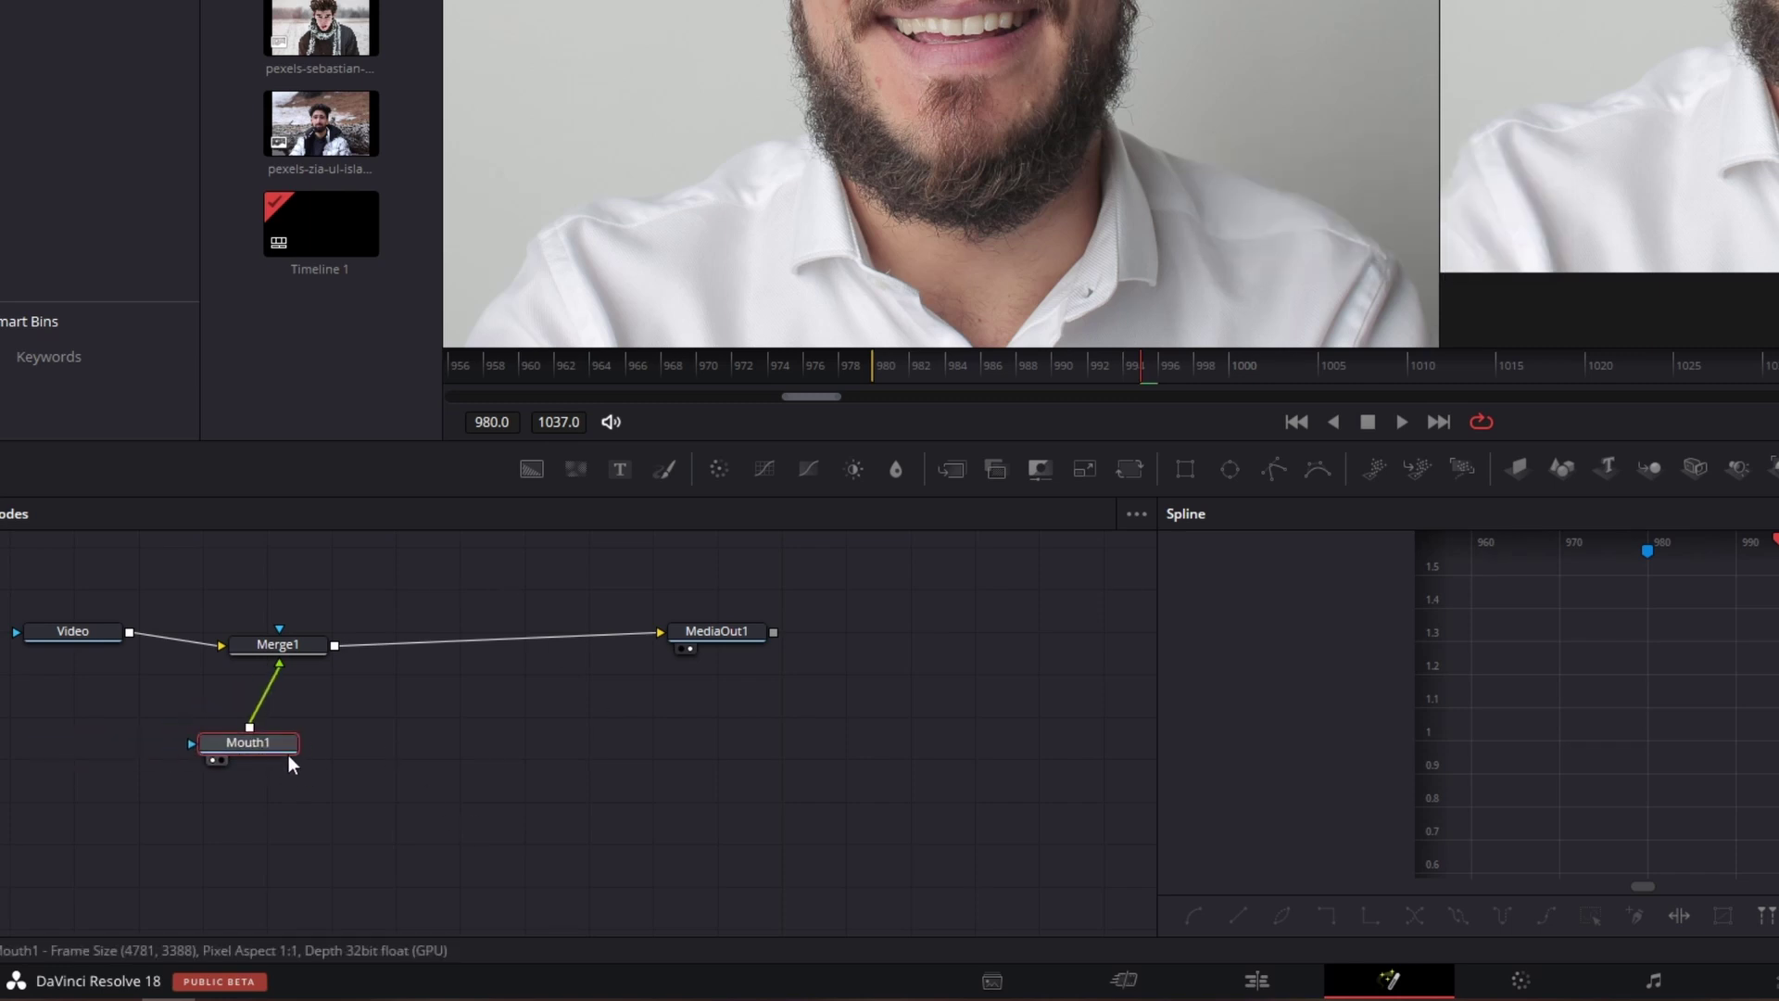
- Add a Polygon mask to the Mouth1 node and turn on its Invert option
key(shift+space)
text(Transform)
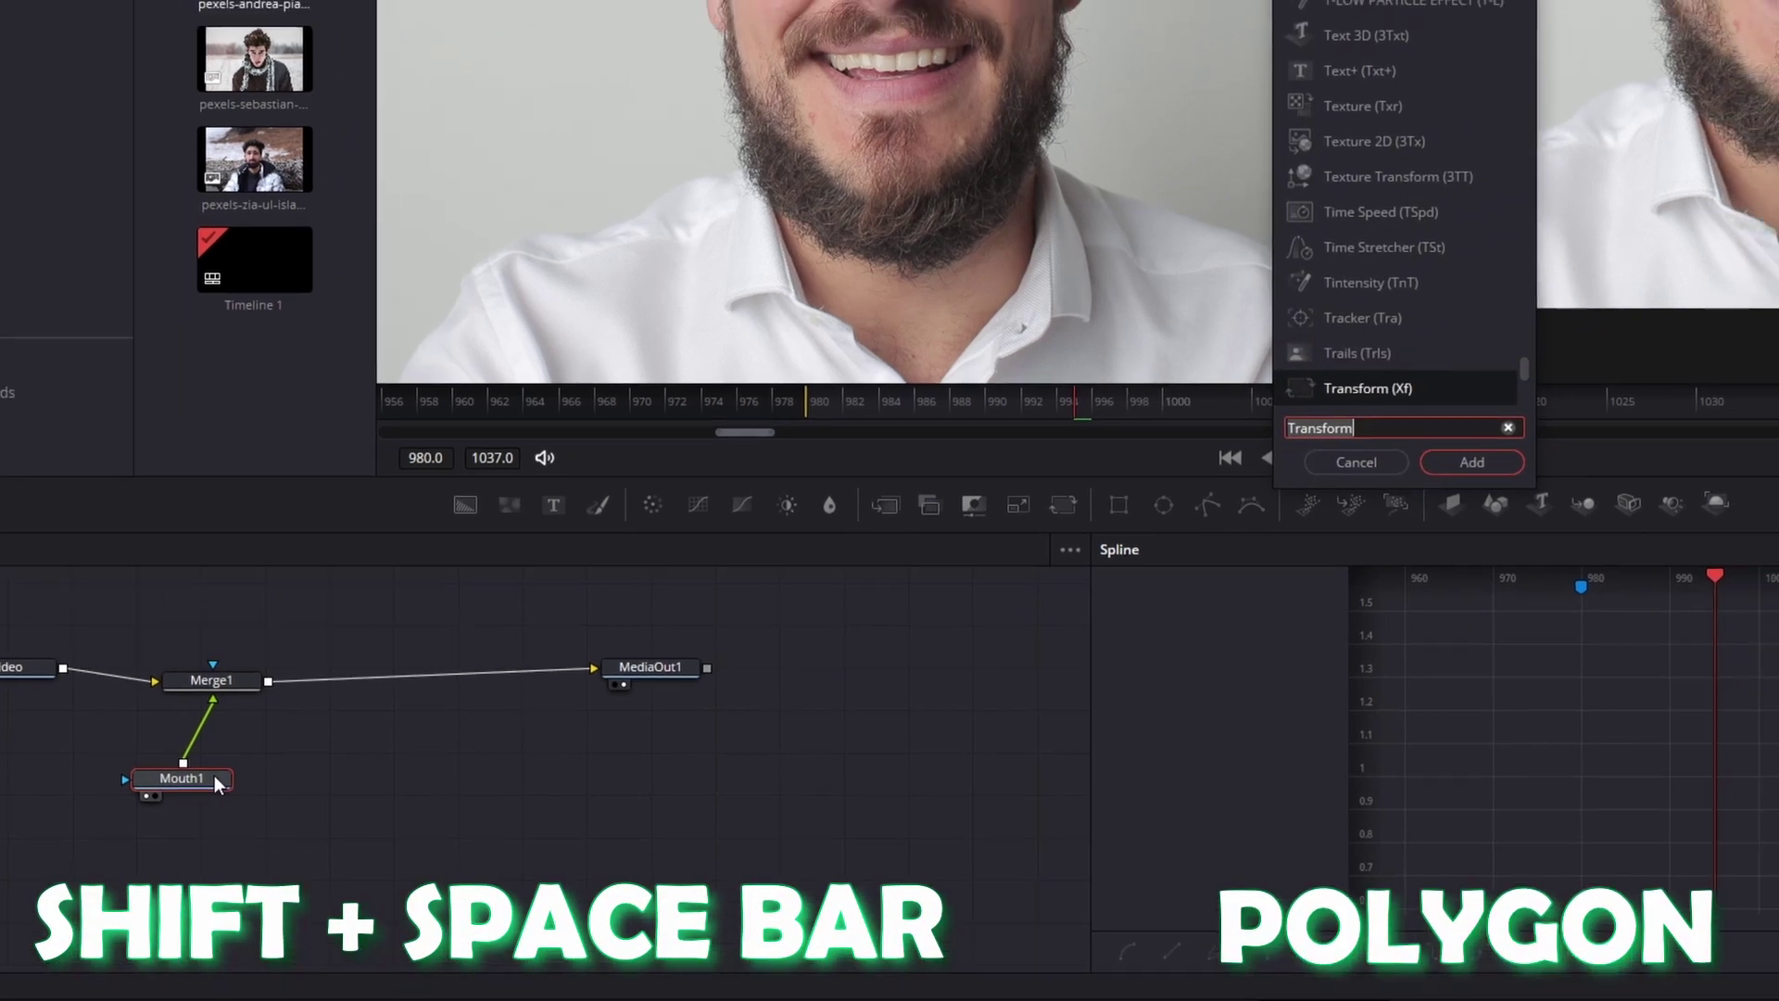
key(BackSpace)
text(pol)
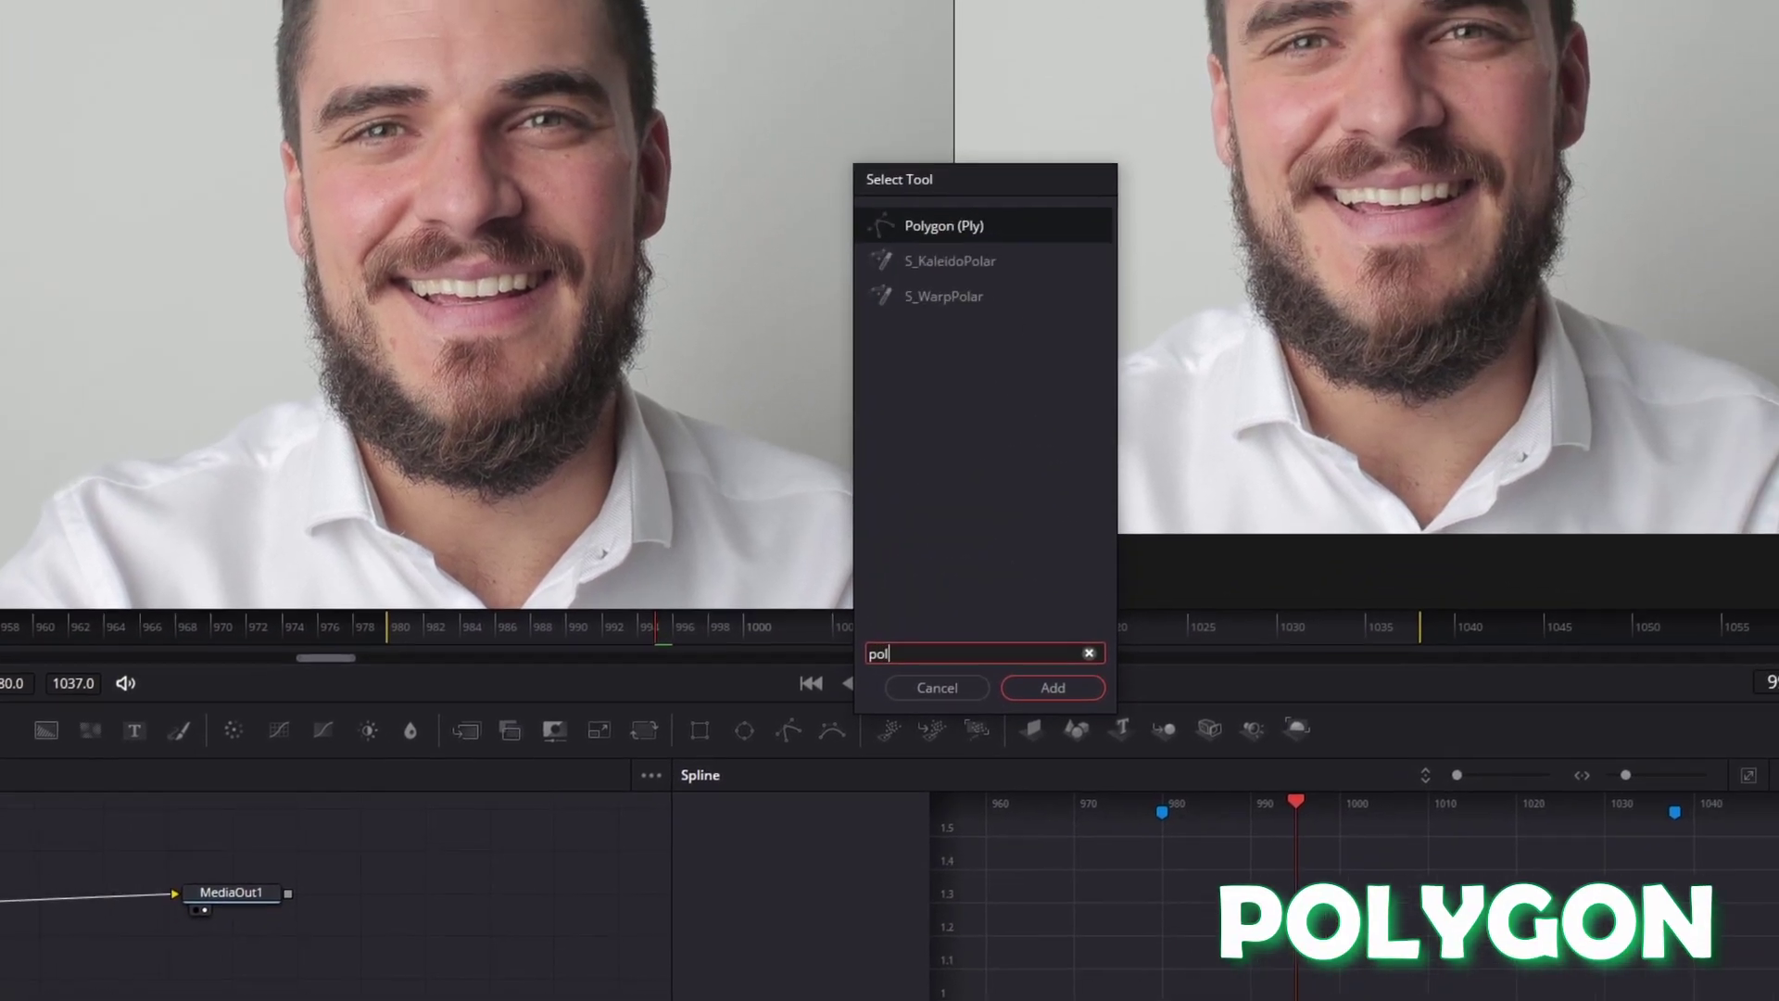
text(ygon)
click(935, 229)
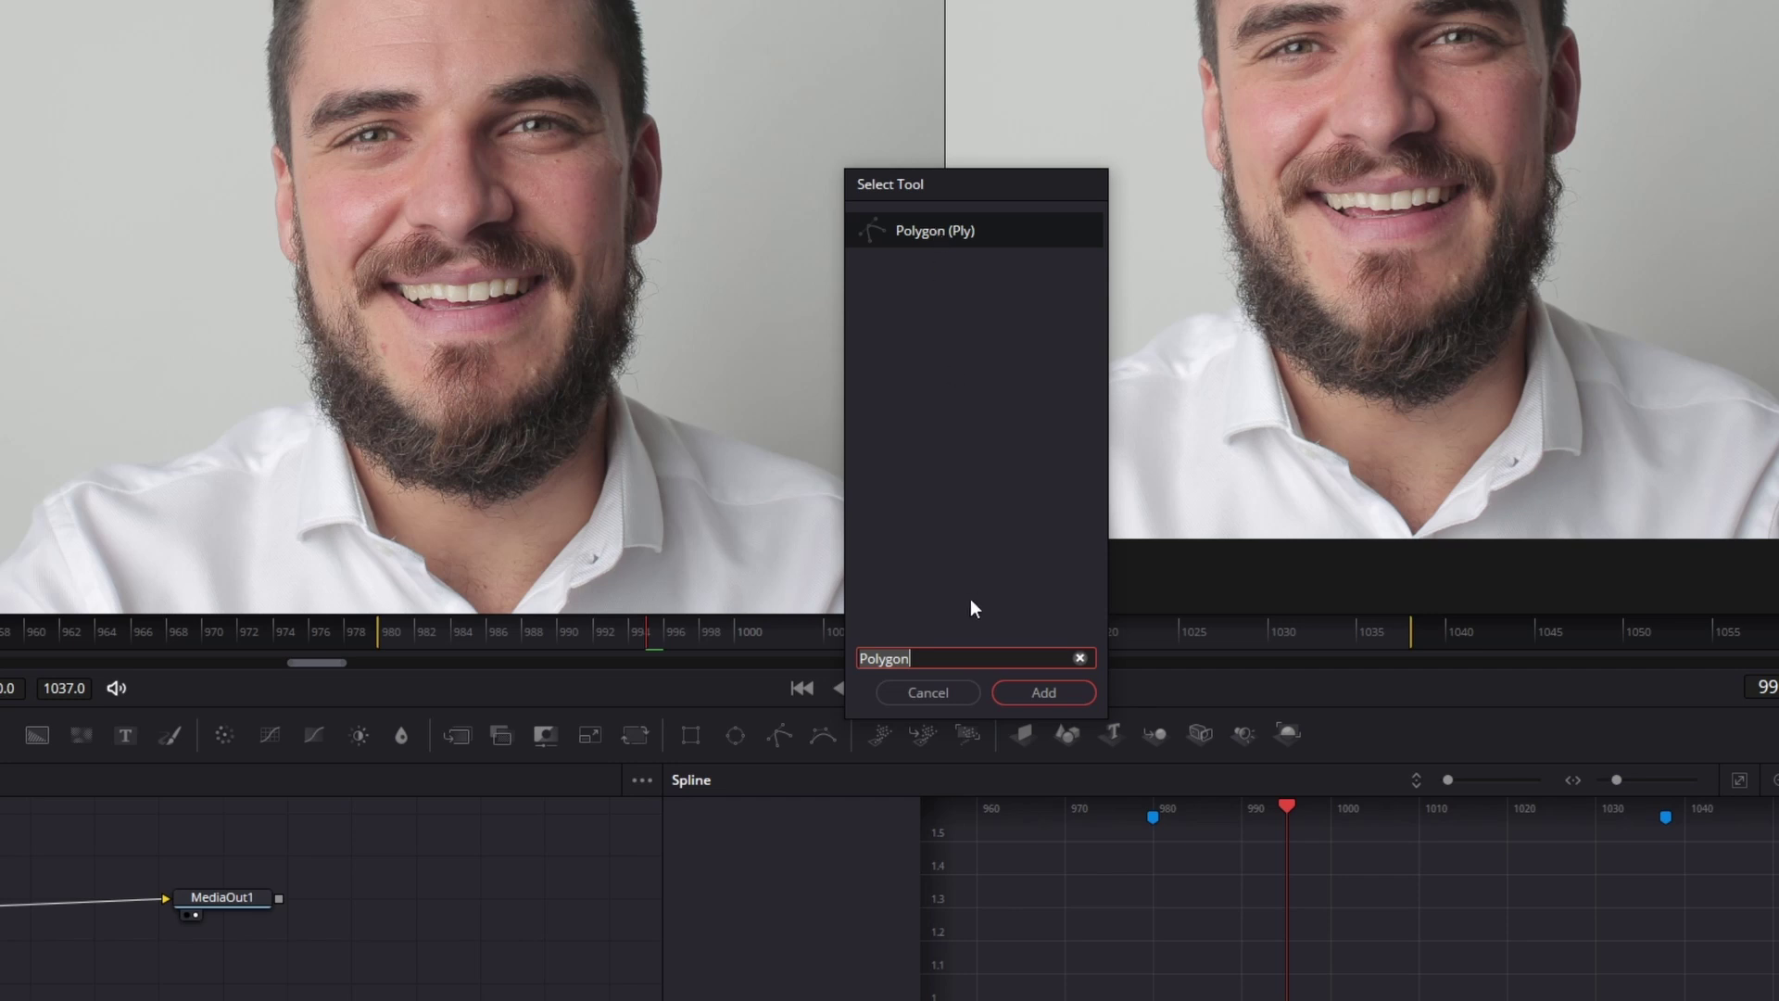
click(1025, 693)
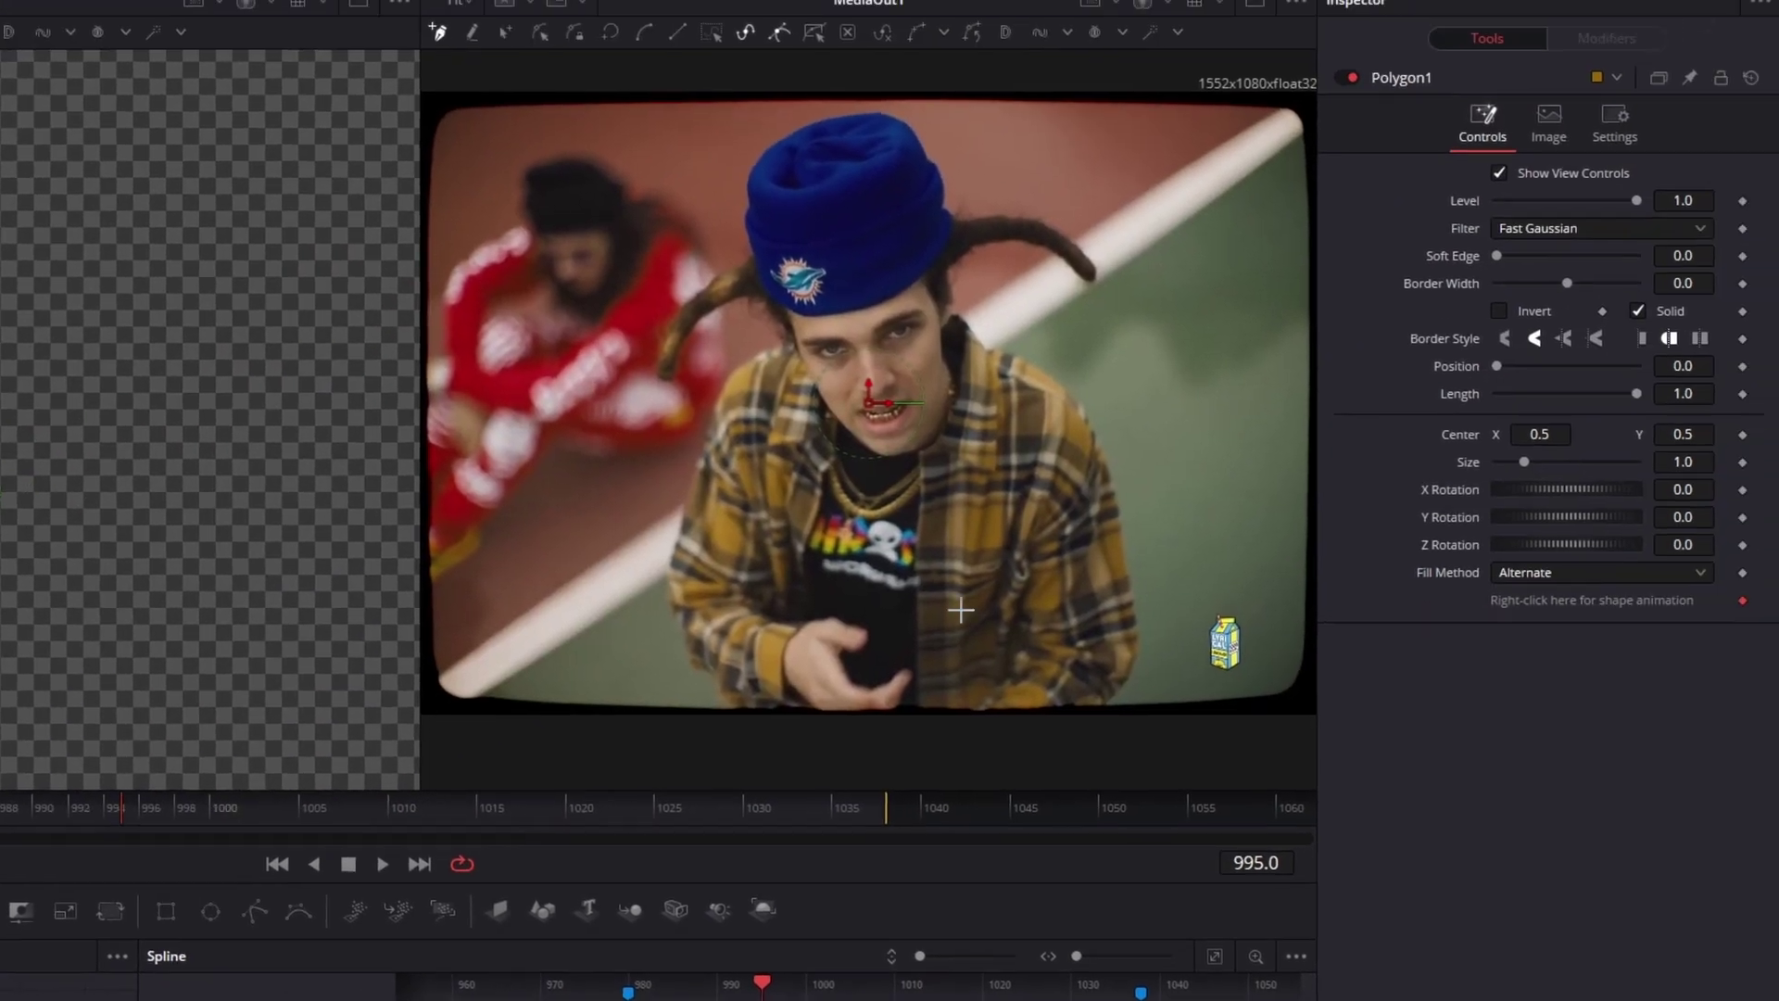
click(1499, 311)
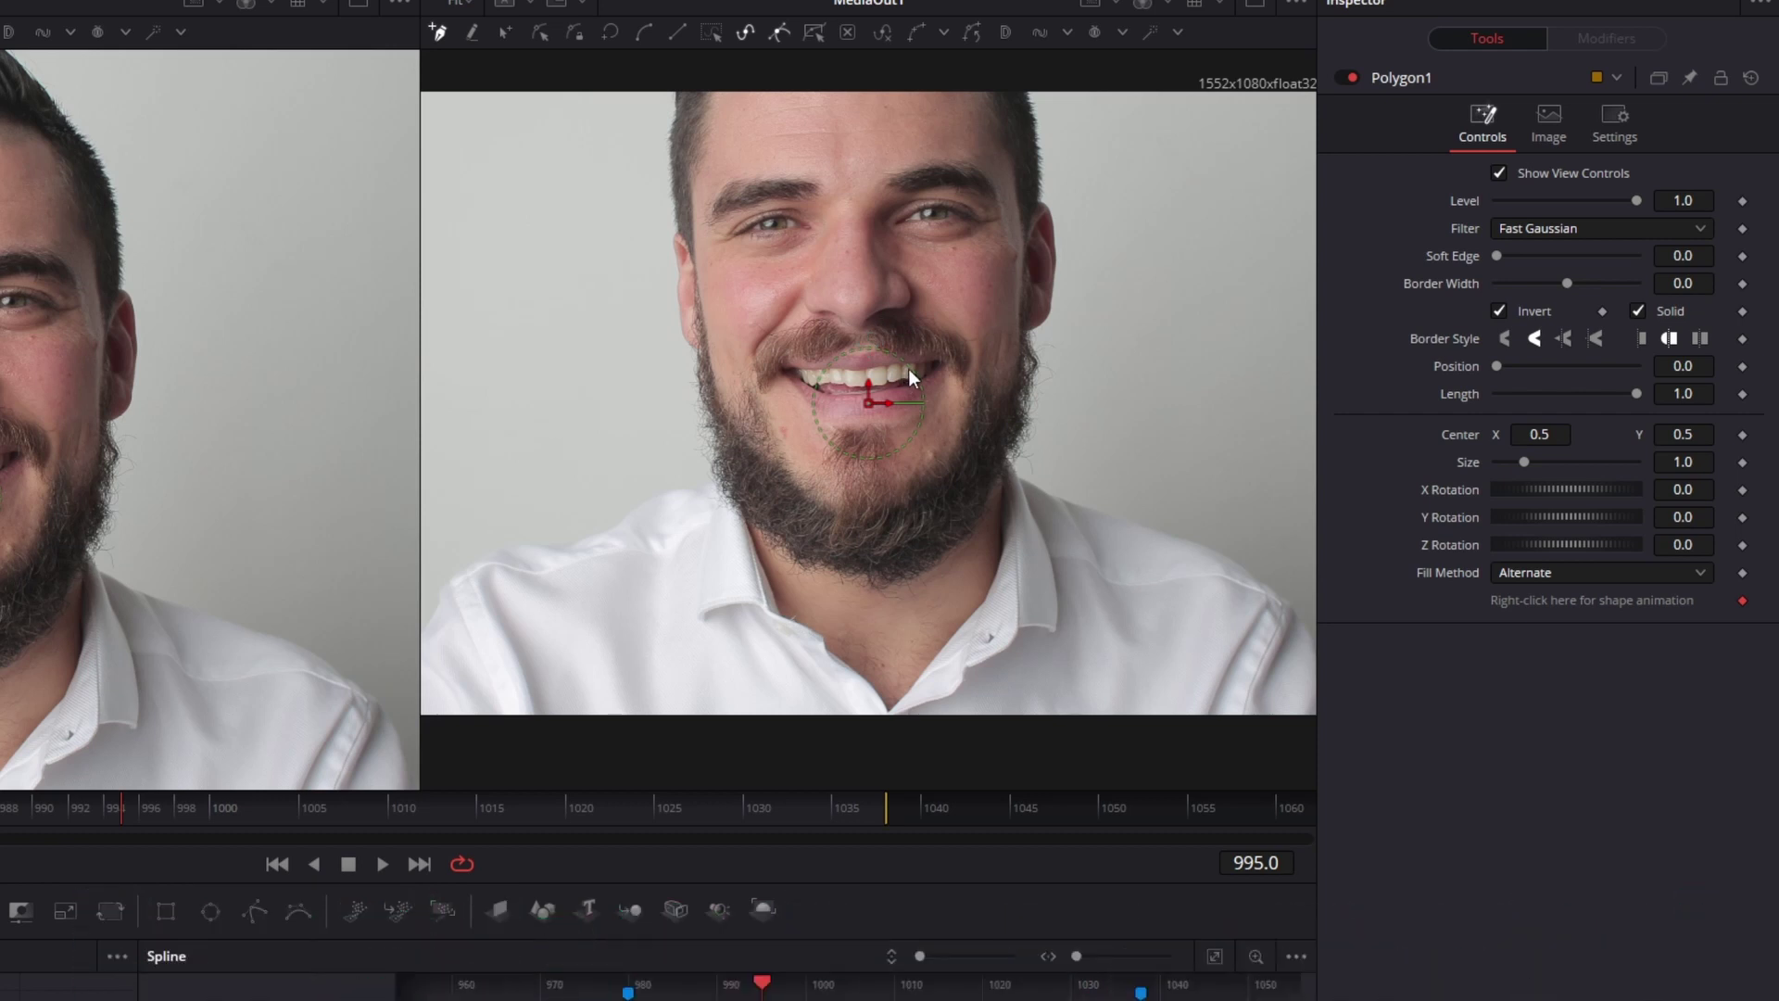
- Trace a closed polygon around the bearded man's lips and turn off the mask's Invert option
scroll(869, 344, up, 5)
click(551, 356)
click(582, 341)
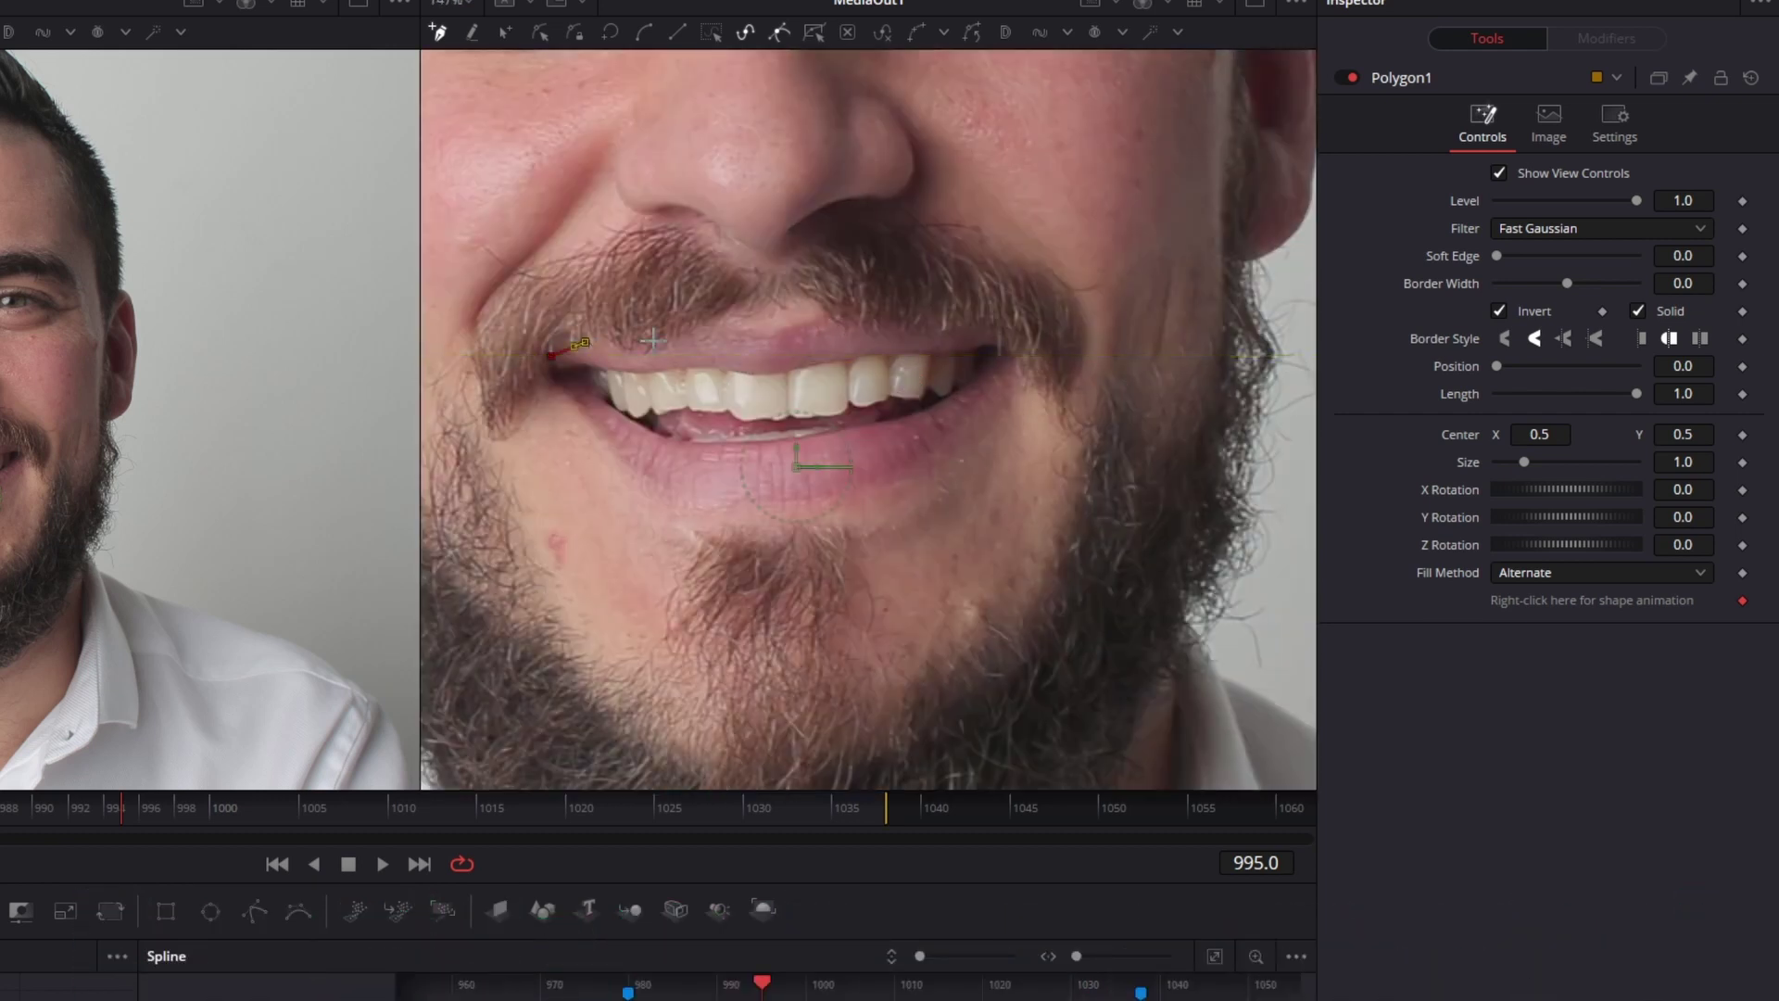
click(654, 339)
click(721, 329)
click(752, 308)
click(812, 307)
click(842, 317)
click(910, 321)
click(994, 329)
click(1014, 342)
click(1014, 374)
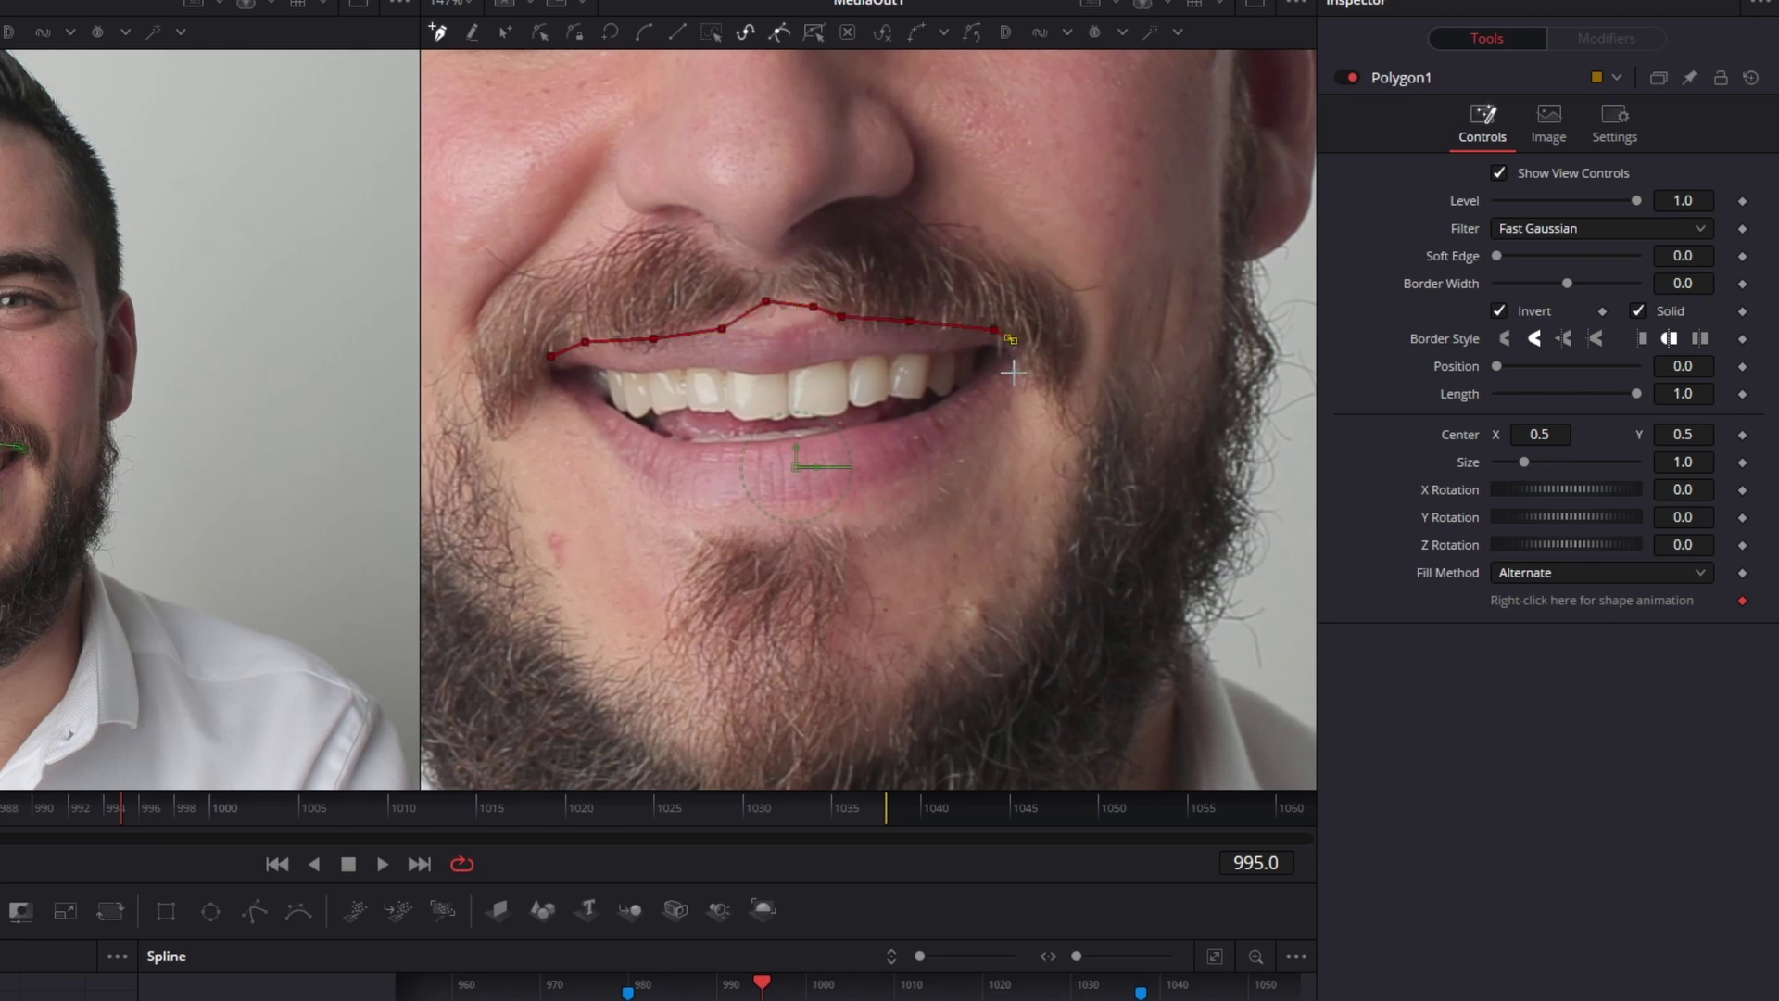
click(994, 408)
click(946, 444)
click(897, 480)
click(845, 495)
click(772, 506)
click(695, 504)
click(660, 496)
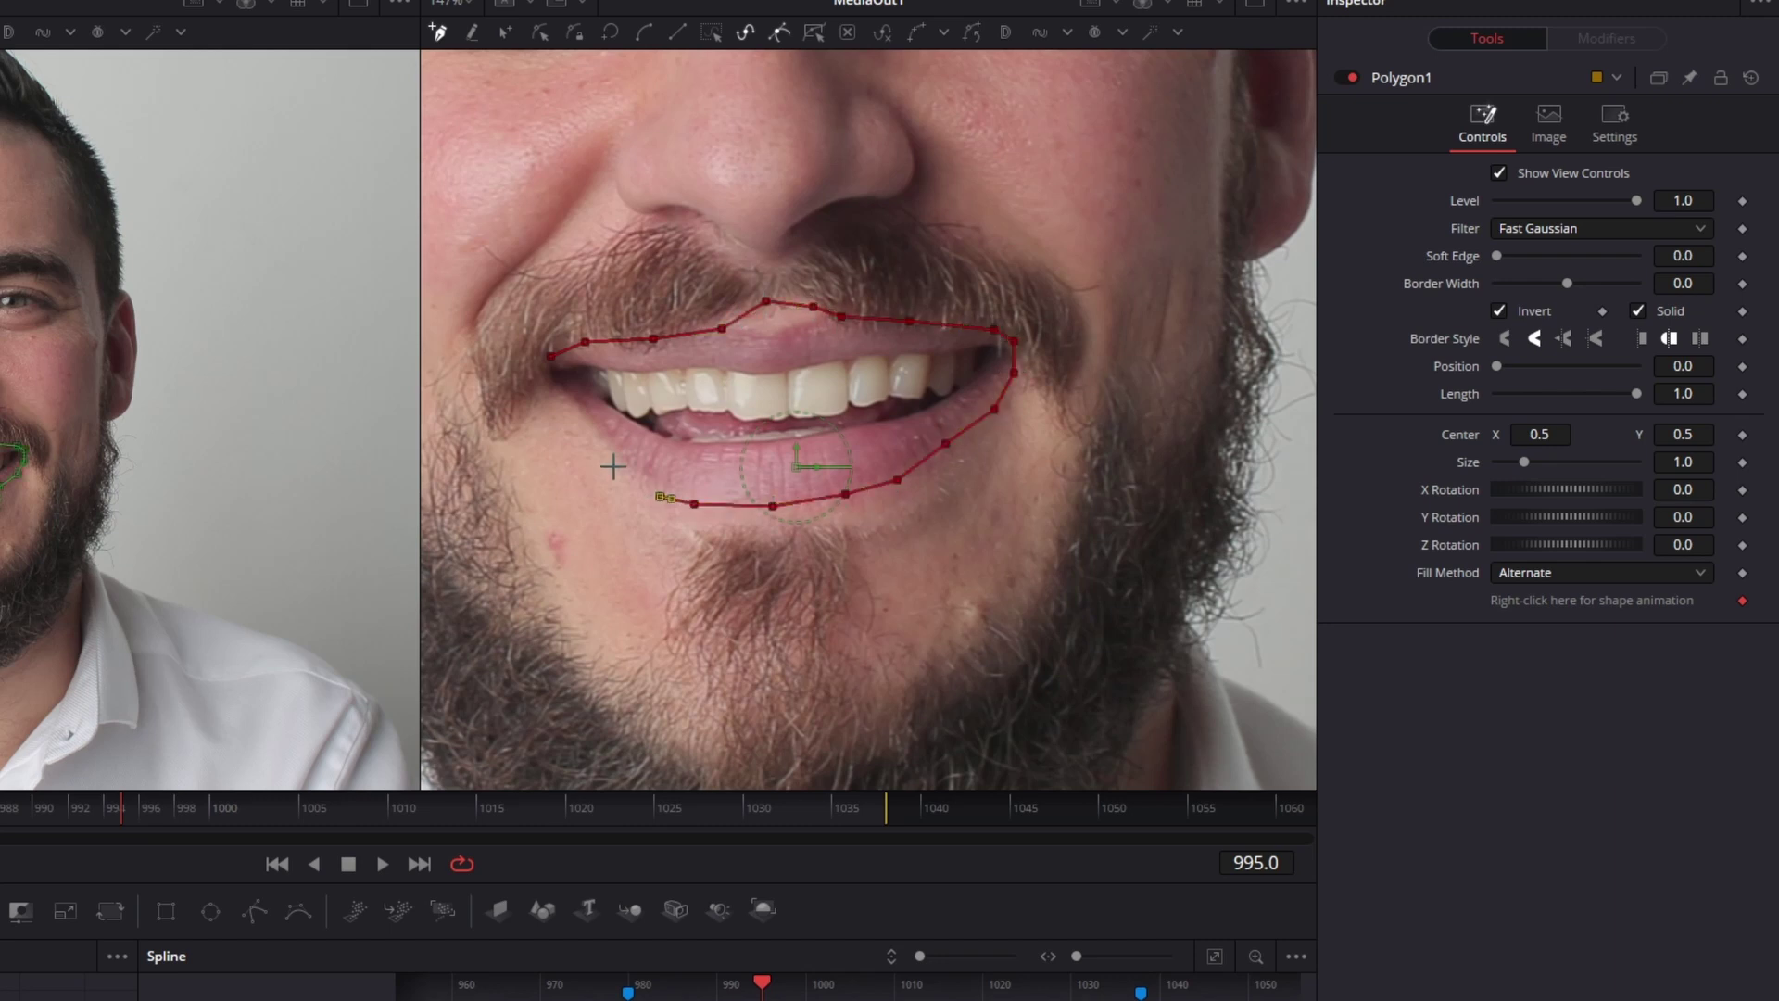
click(613, 457)
click(556, 381)
click(551, 355)
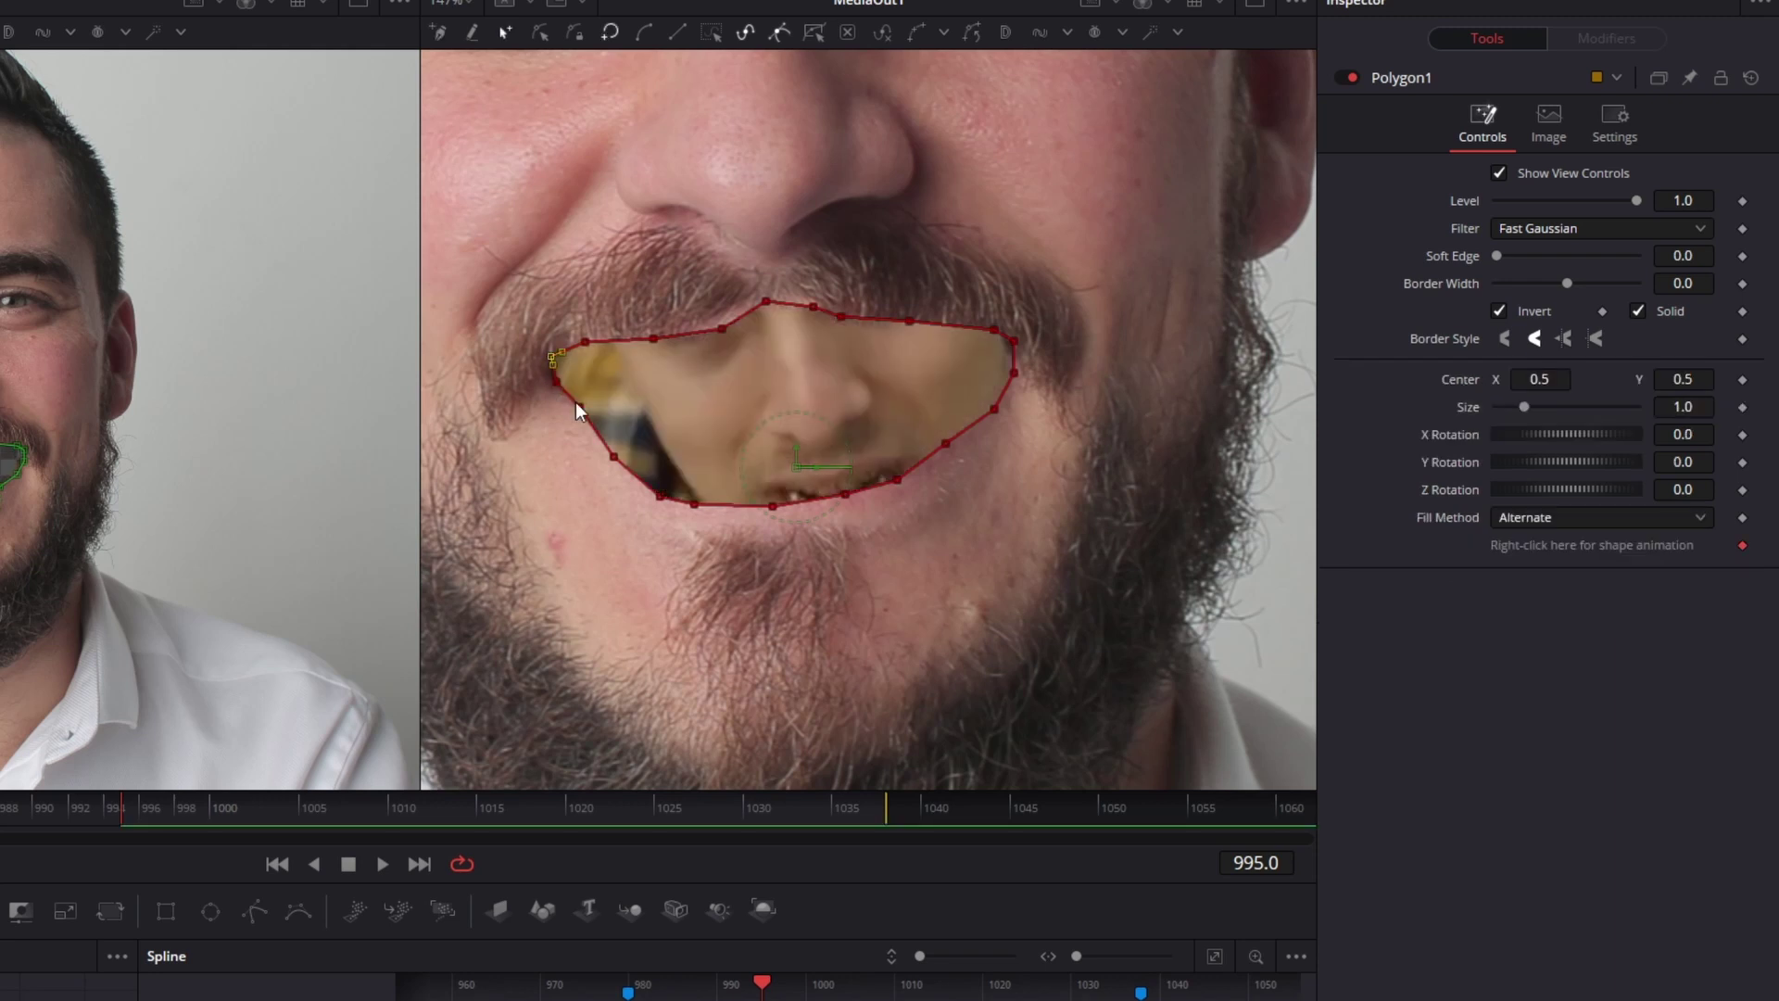
click(1498, 312)
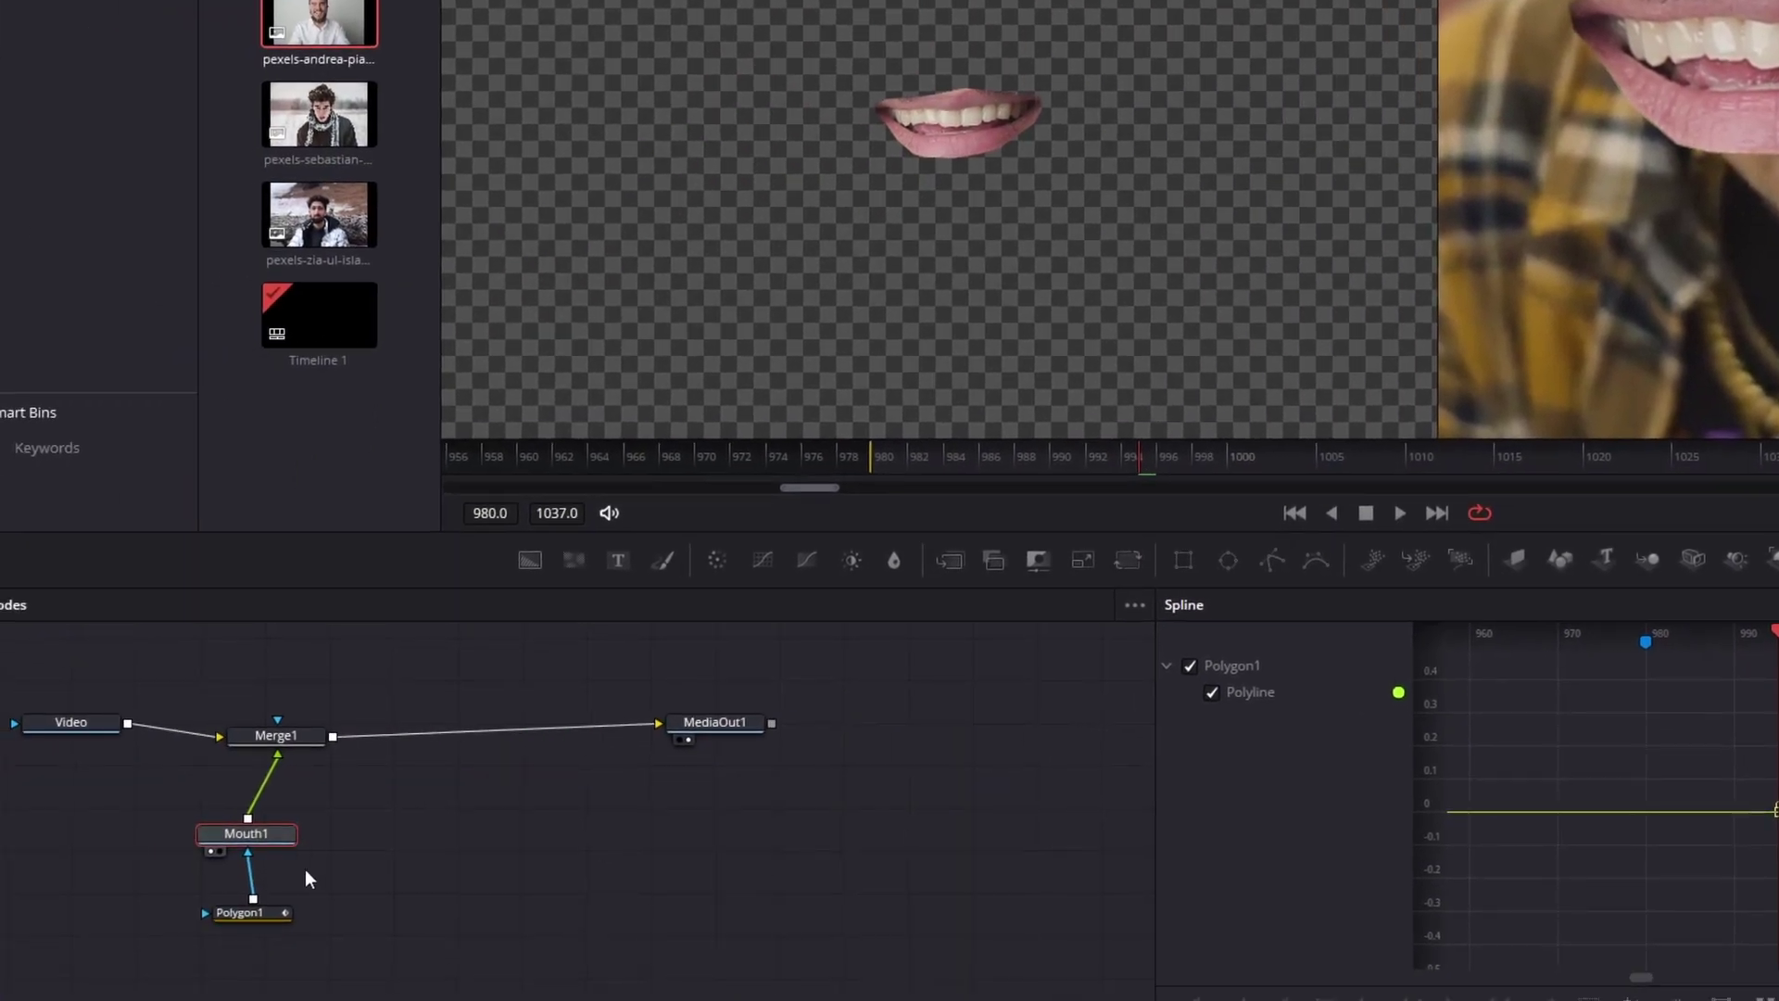
- Add a Transform (Xf) node to the output of the Mouth1 node
key(shift+space)
text(Polygon)
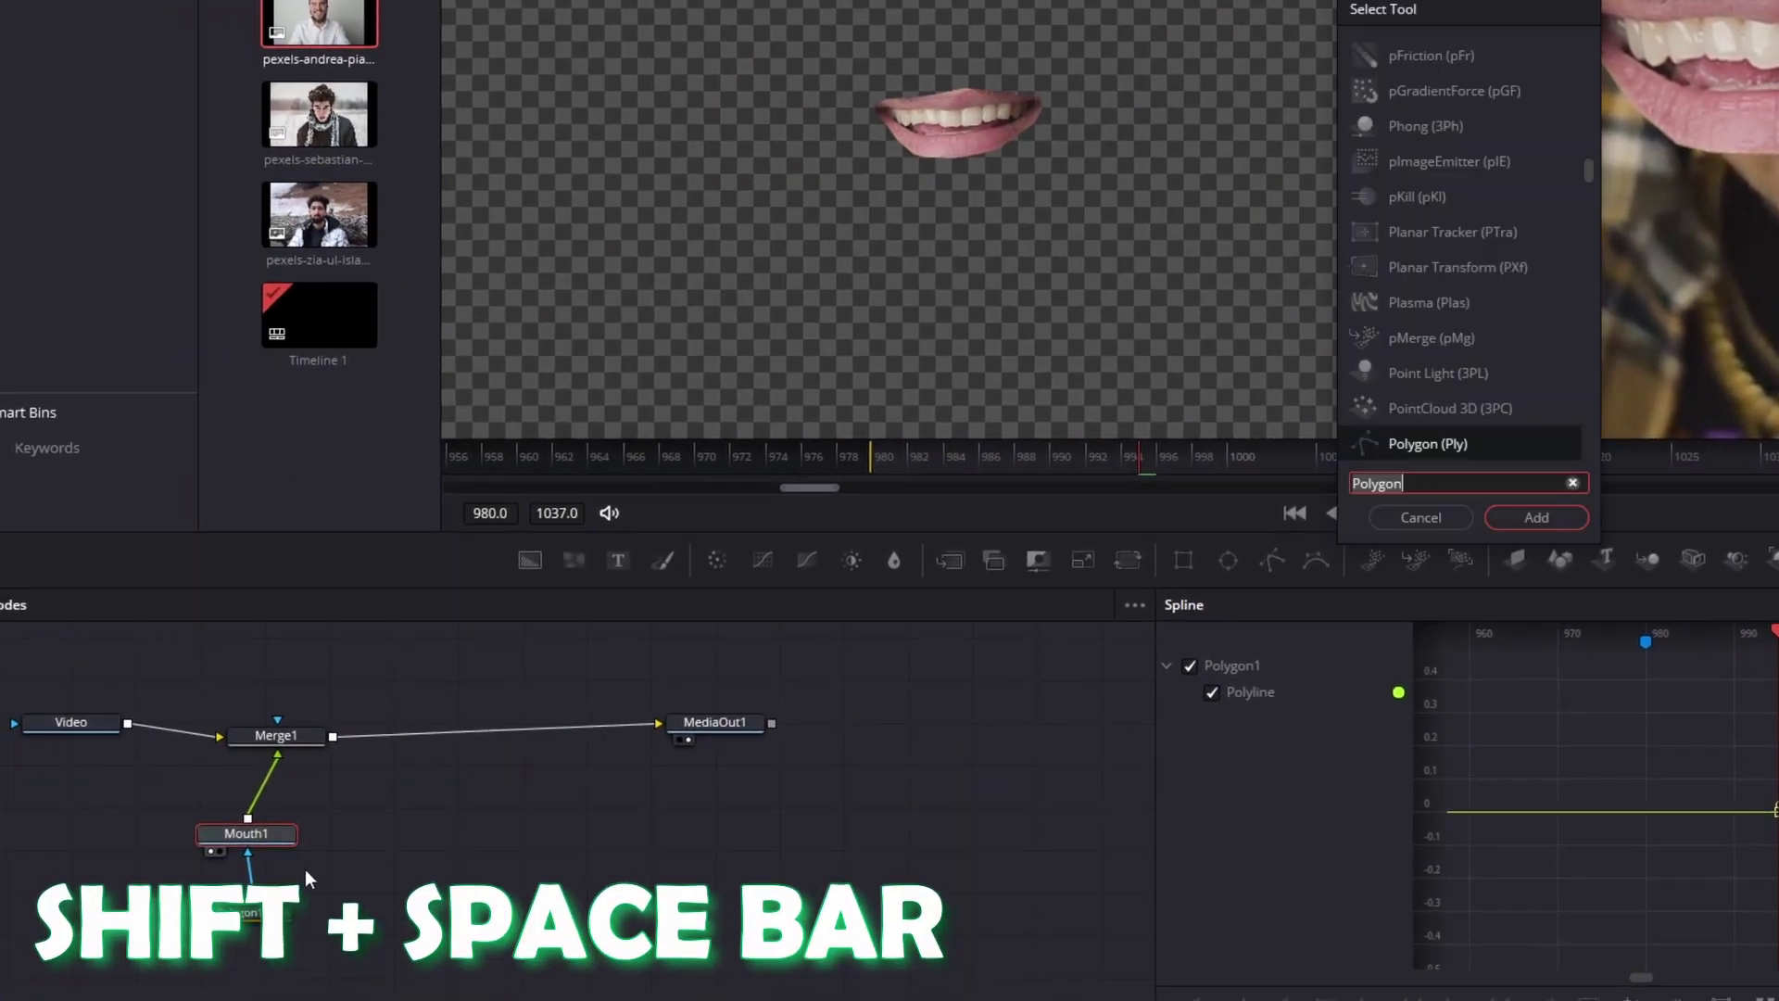
key(BackSpace)
text(trn)
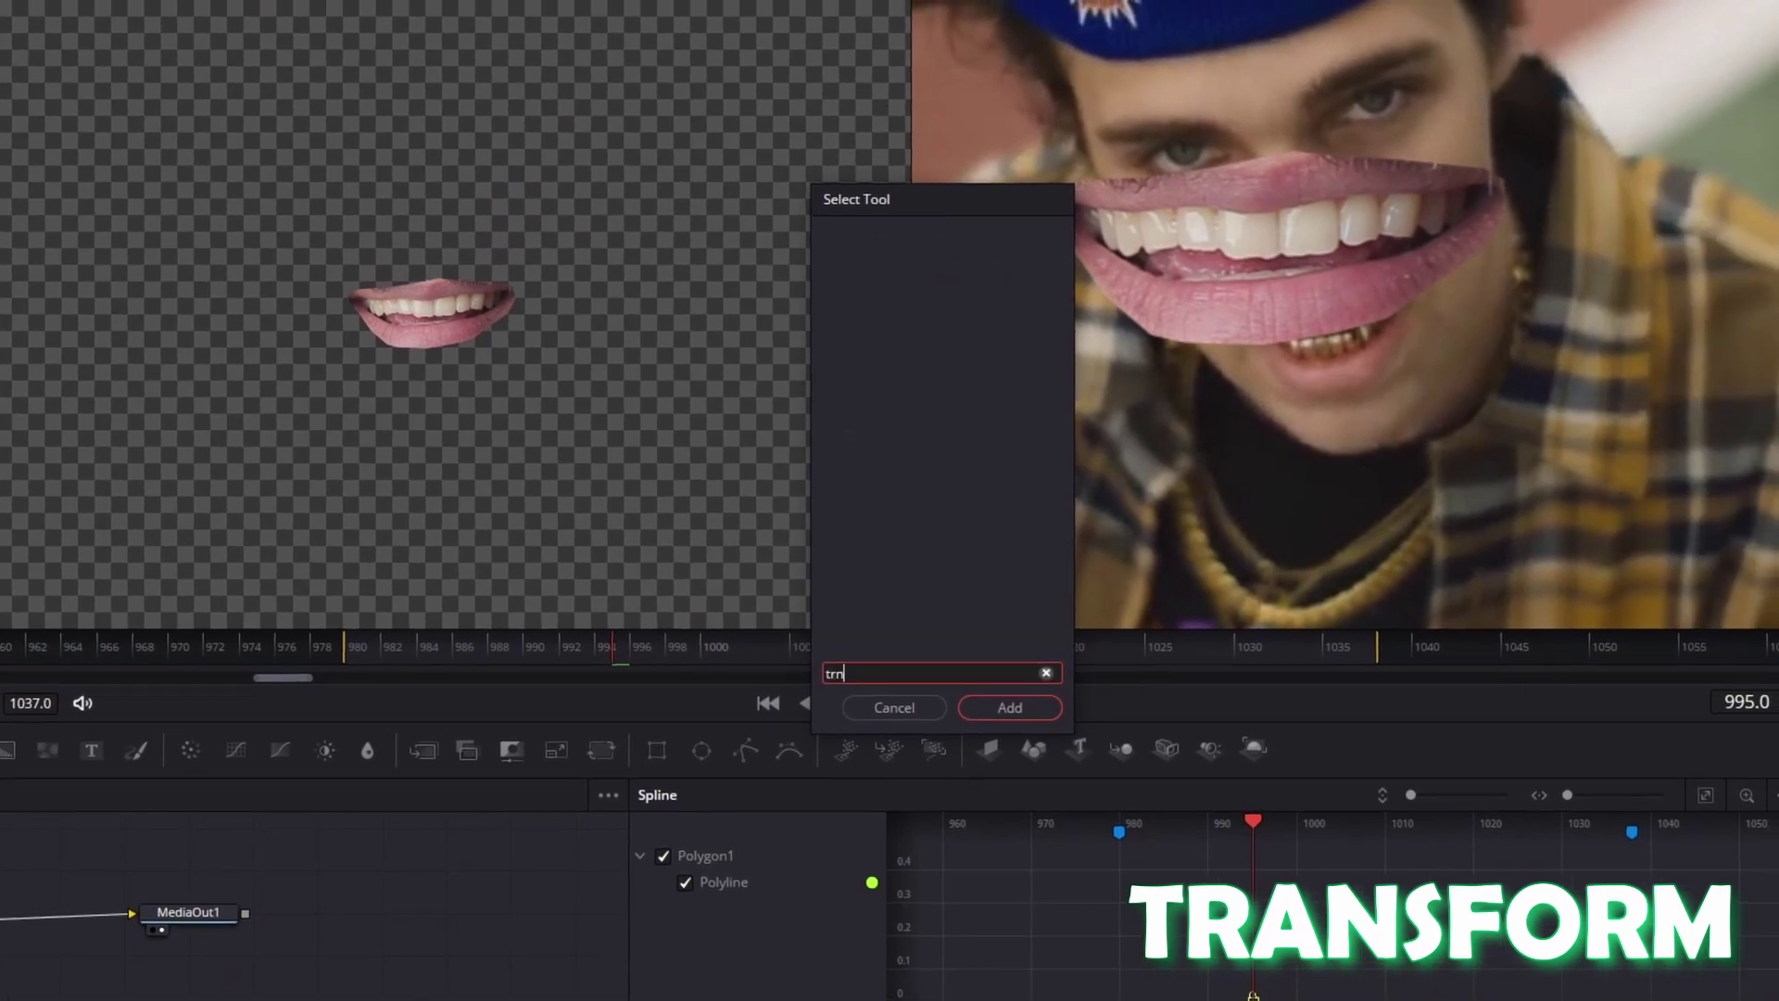
text(a)
key(BackSpace)
key(BackSpace)
text(an)
click(925, 602)
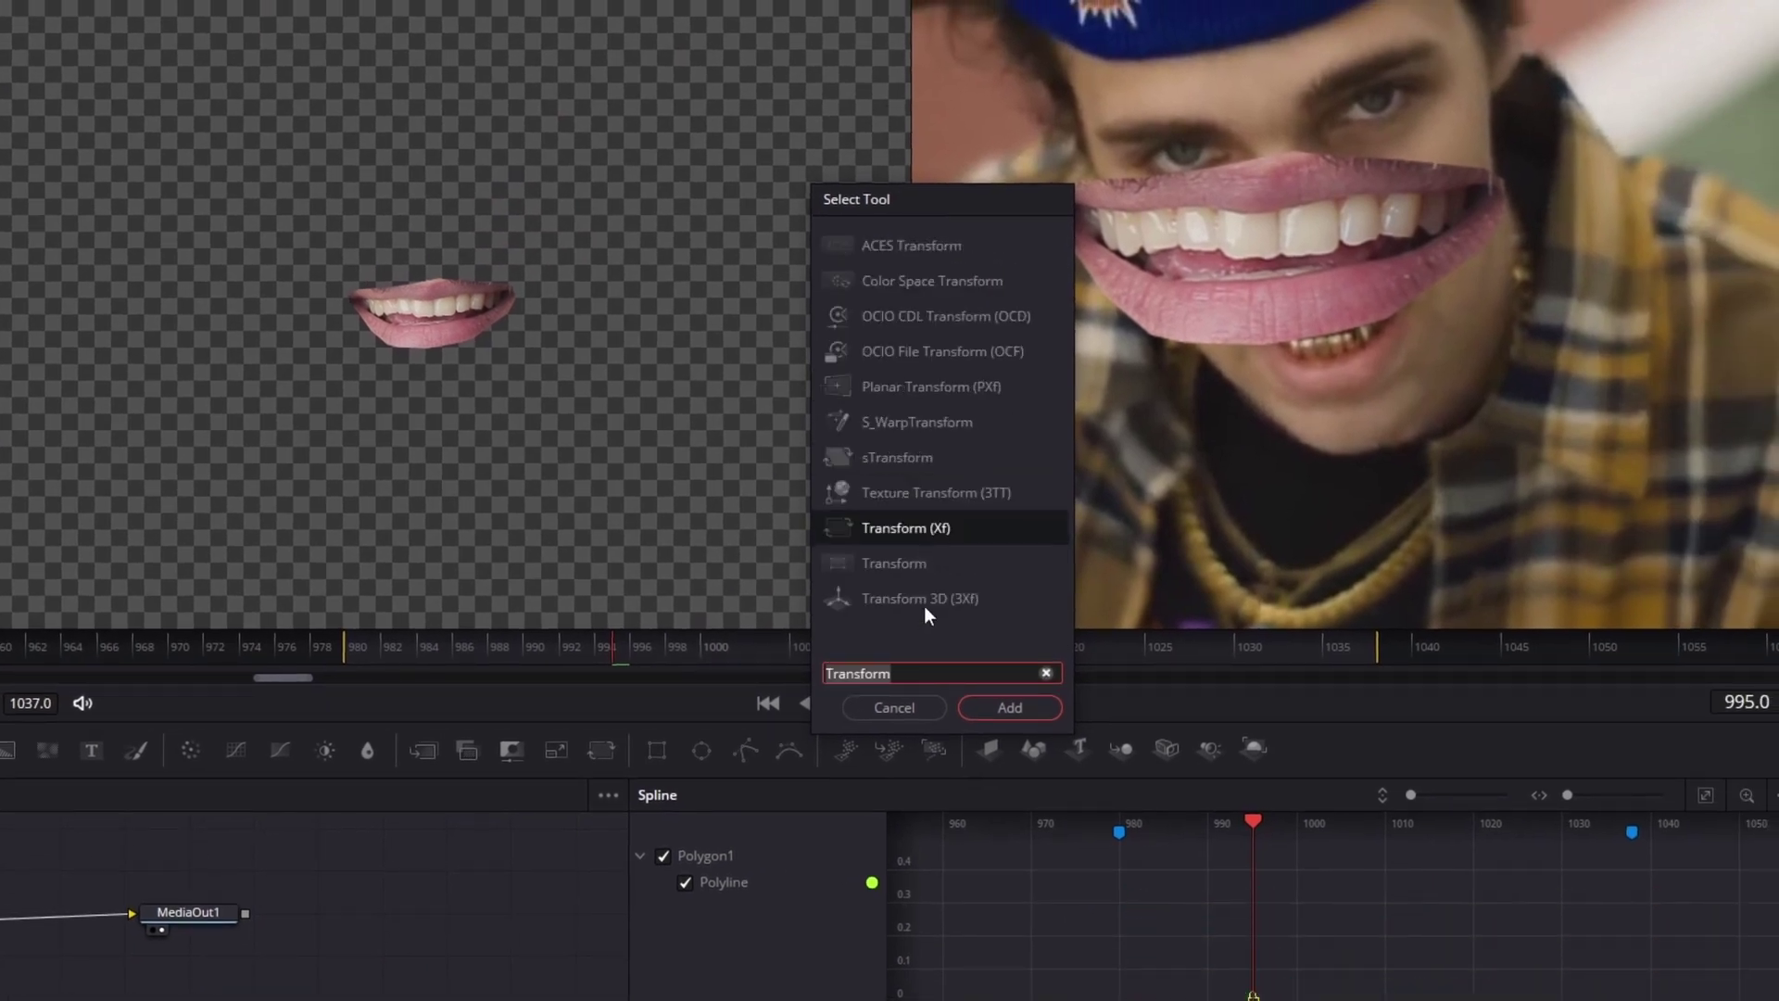
click(893, 530)
click(990, 706)
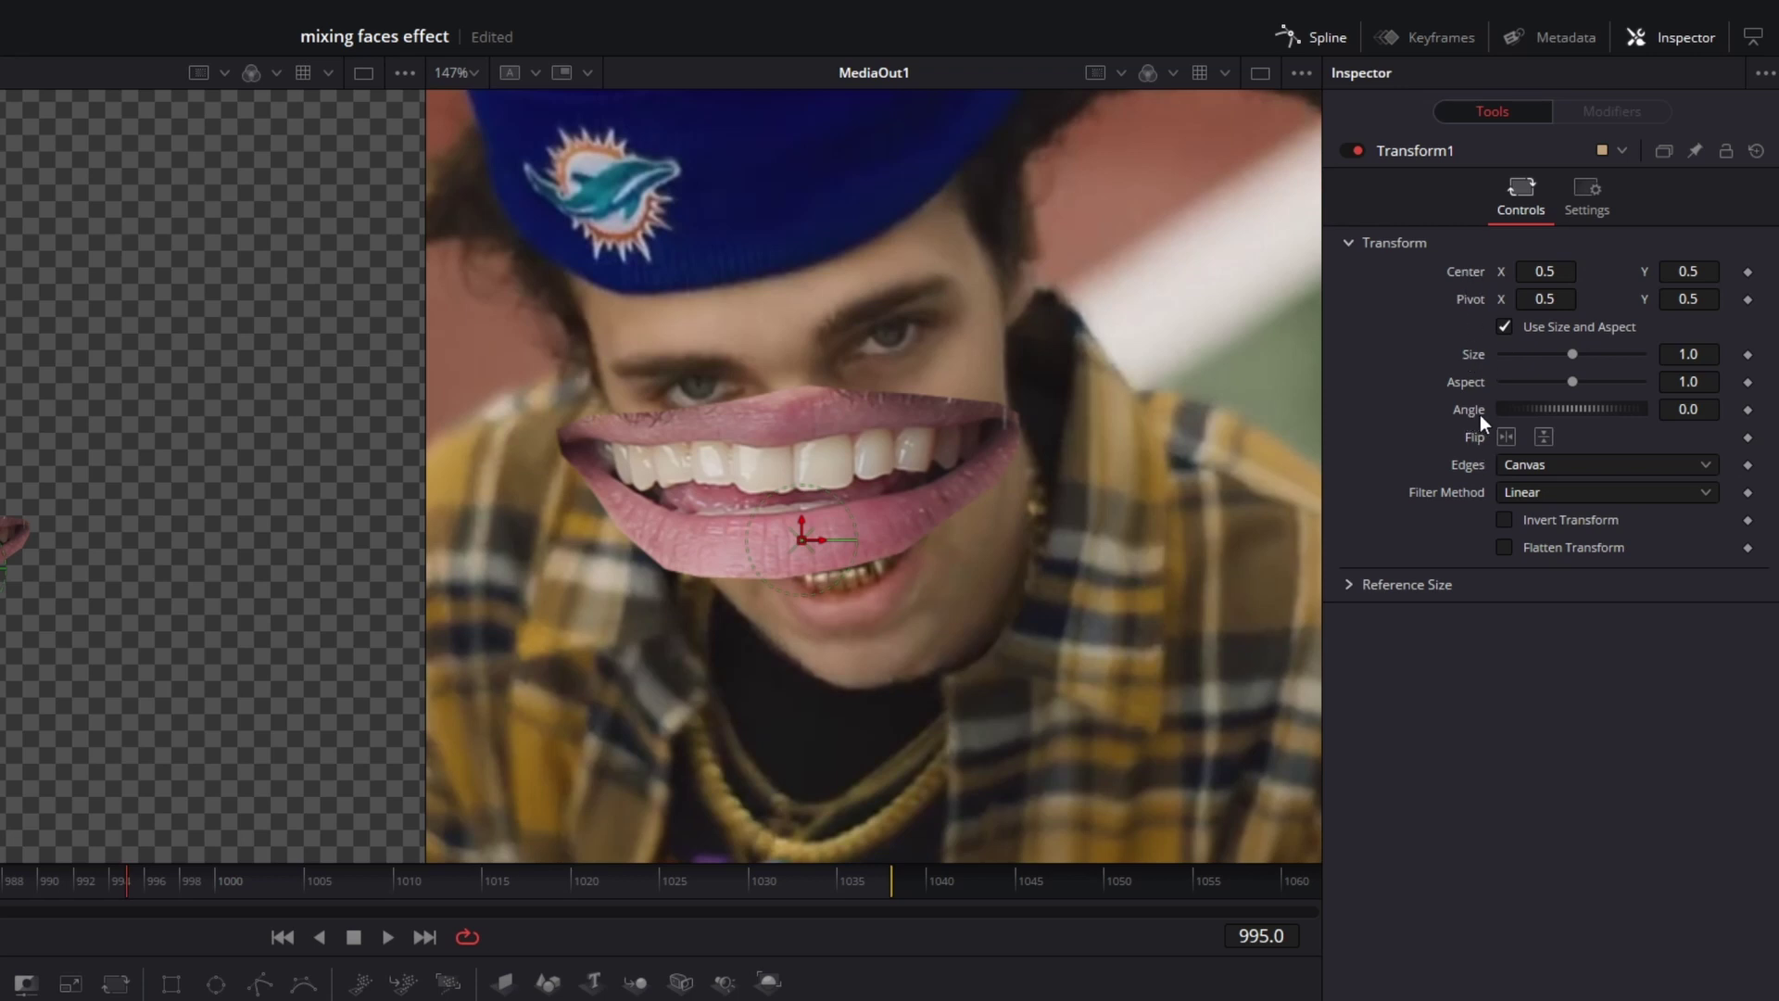
- Fit the cut-out mouth over the rapper's mouth with size 0.494, angle 10.7 and center X 0.508, Y 0.489
drag(1571, 355, 1540, 355)
drag(1687, 271, 1674, 272)
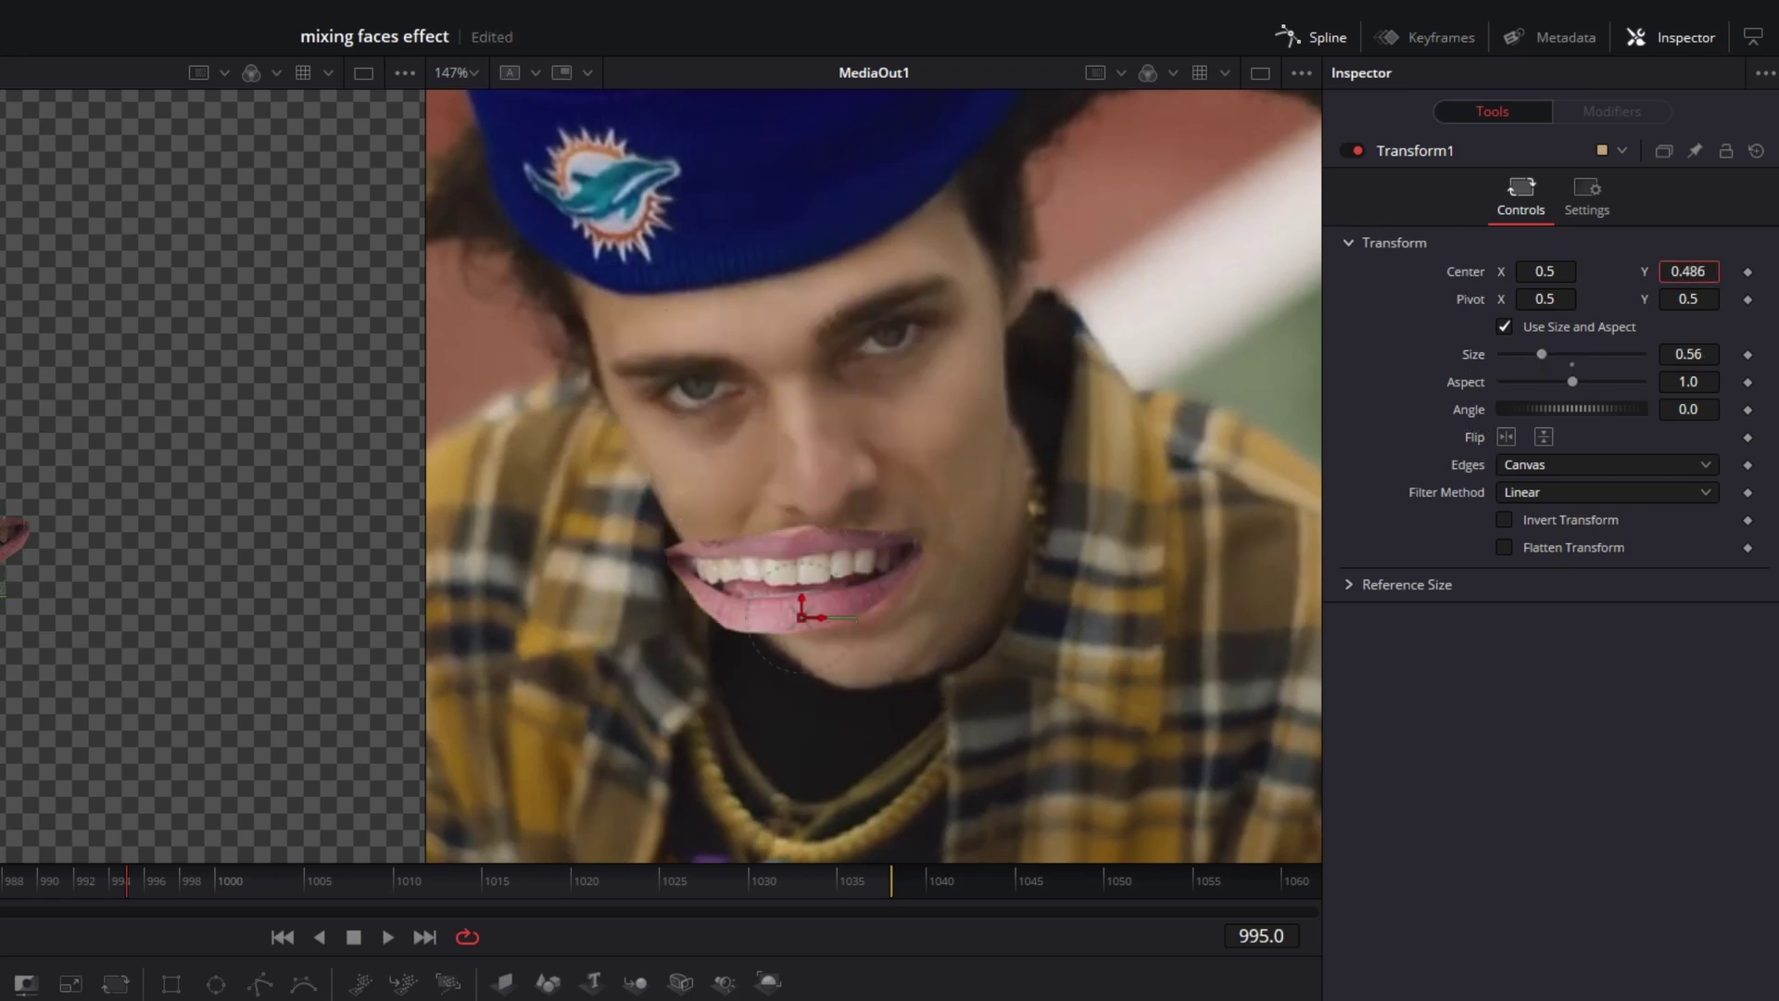
drag(1544, 271, 1551, 272)
drag(1687, 408, 1734, 409)
drag(1687, 271, 1689, 271)
drag(1688, 354, 1636, 354)
drag(1687, 272, 1685, 271)
drag(1688, 354, 1677, 354)
drag(1687, 272, 1689, 271)
drag(1687, 408, 1692, 408)
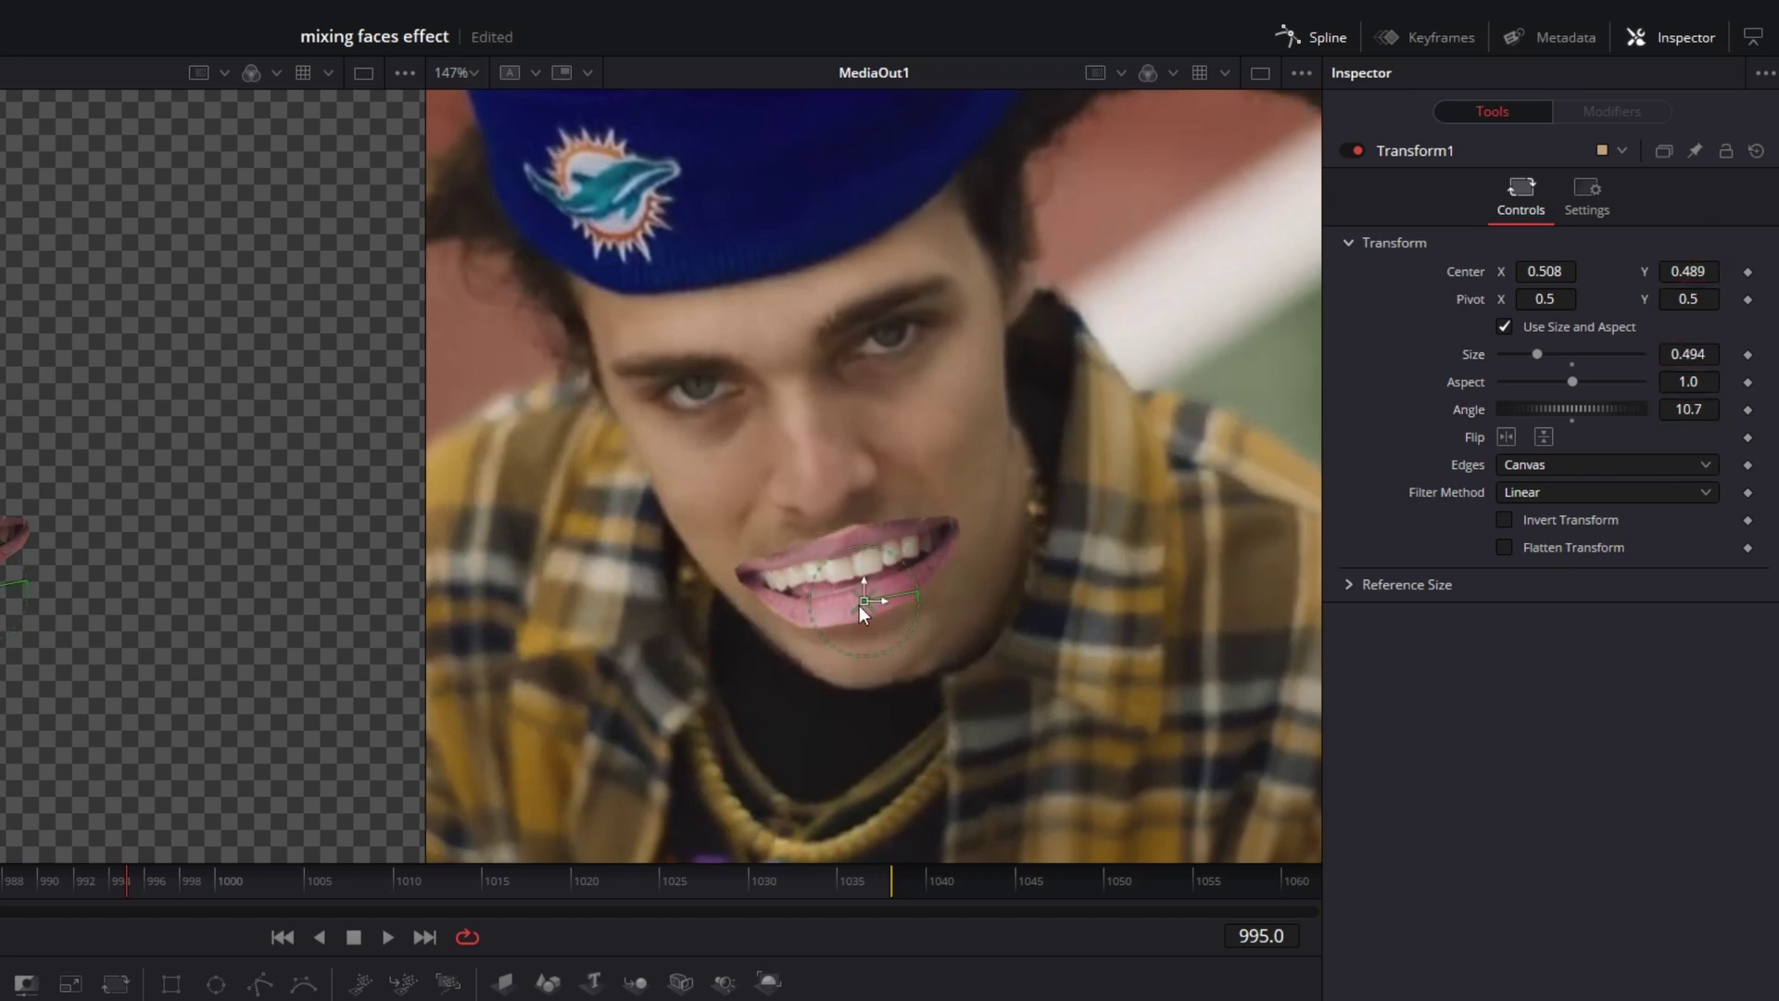
- Set keyframes for Transform1's size, center and angle at frame 995
click(1747, 355)
click(1747, 273)
click(1747, 410)
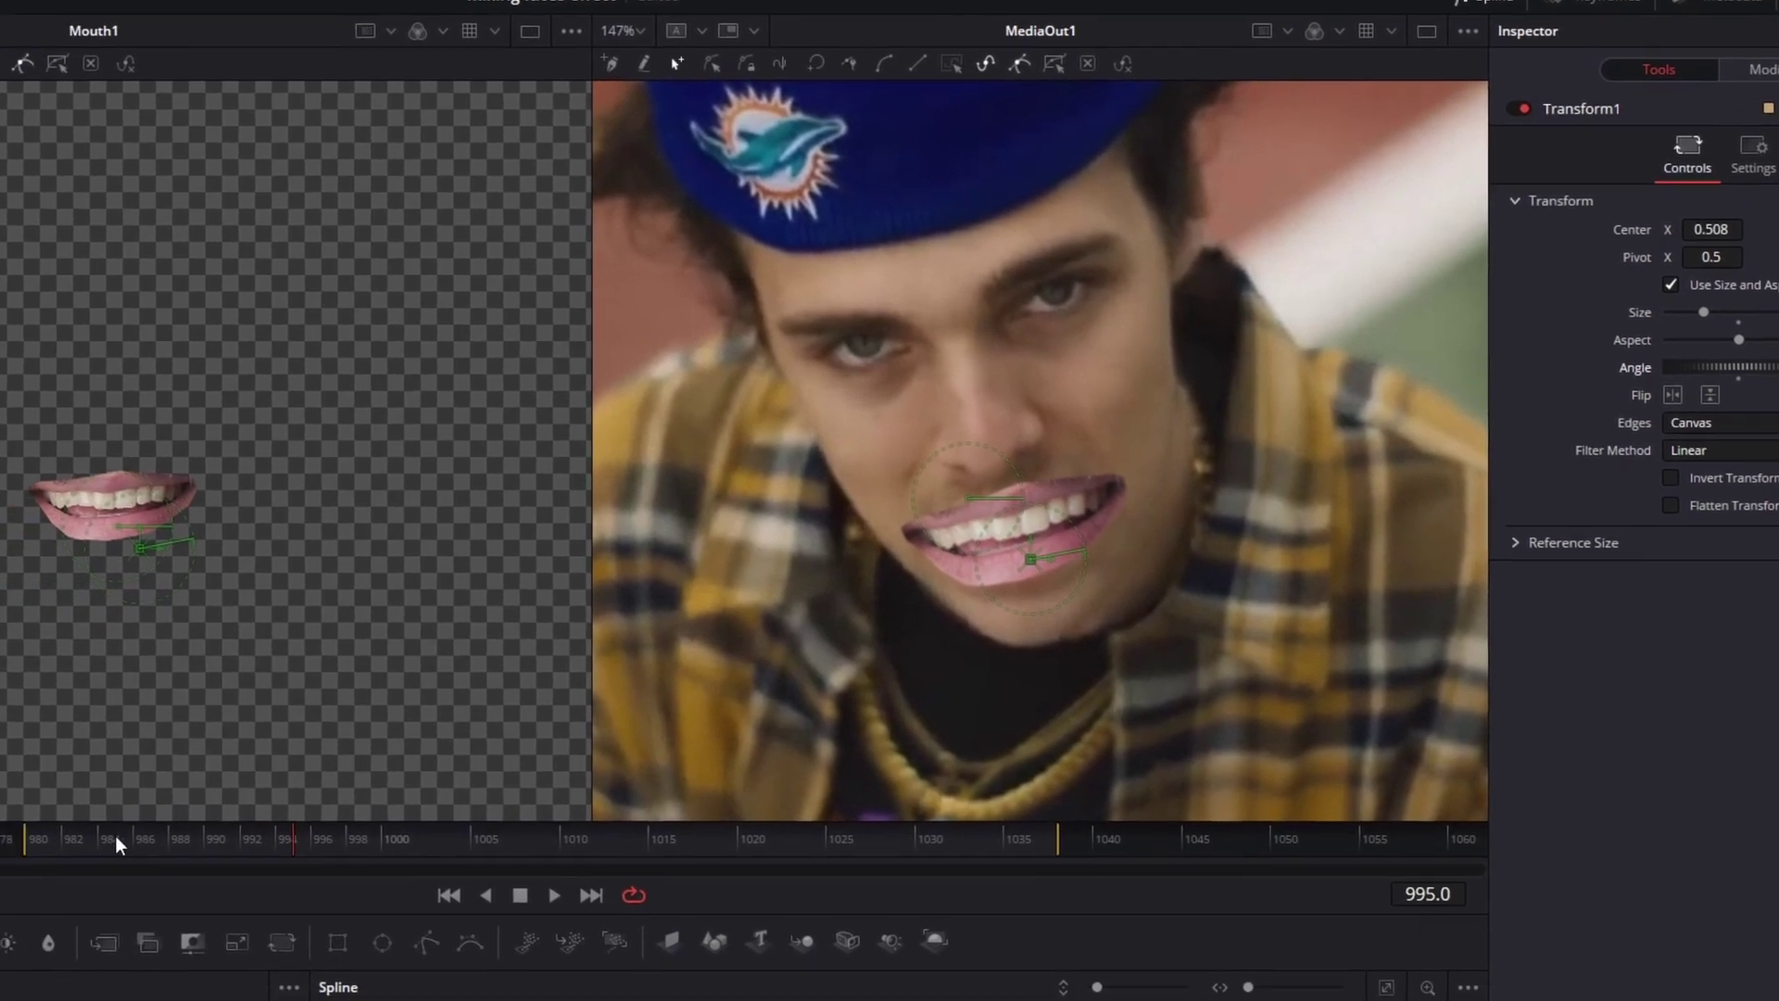
- Reposition the cut-out mouth over the rapper's mouth at frame 980 and refine its center at frame 983
click(181, 804)
click(173, 805)
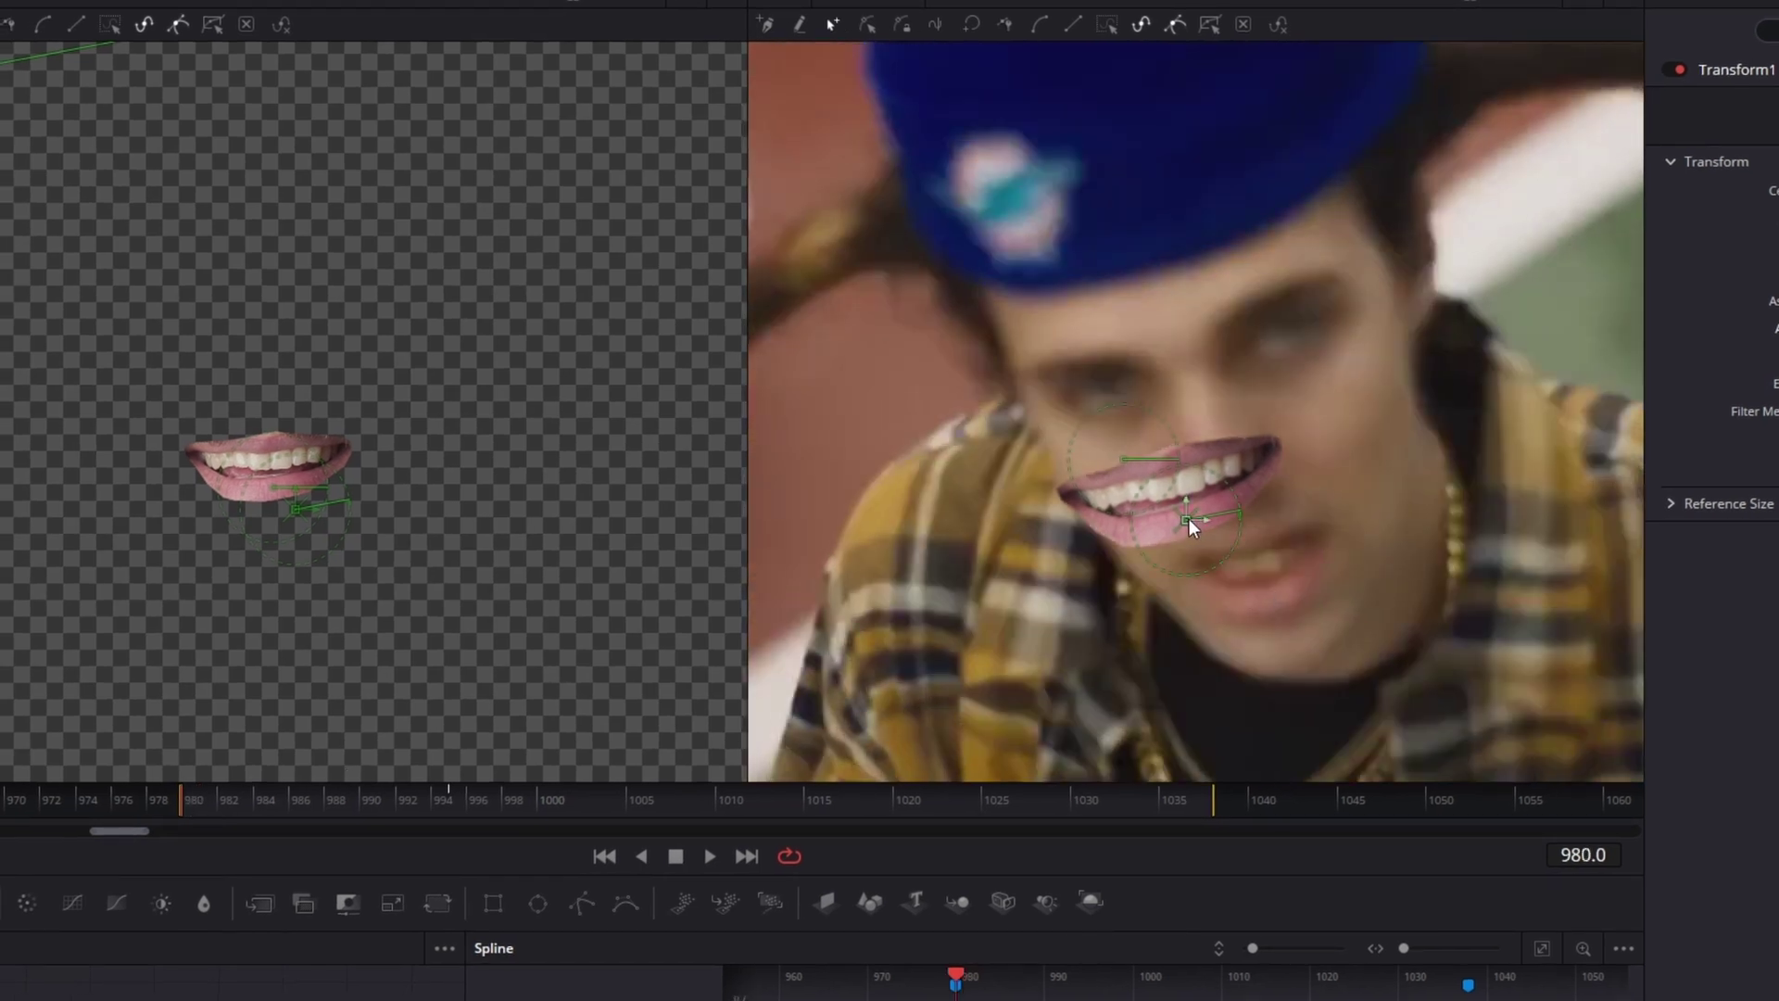
drag(1188, 519, 1276, 596)
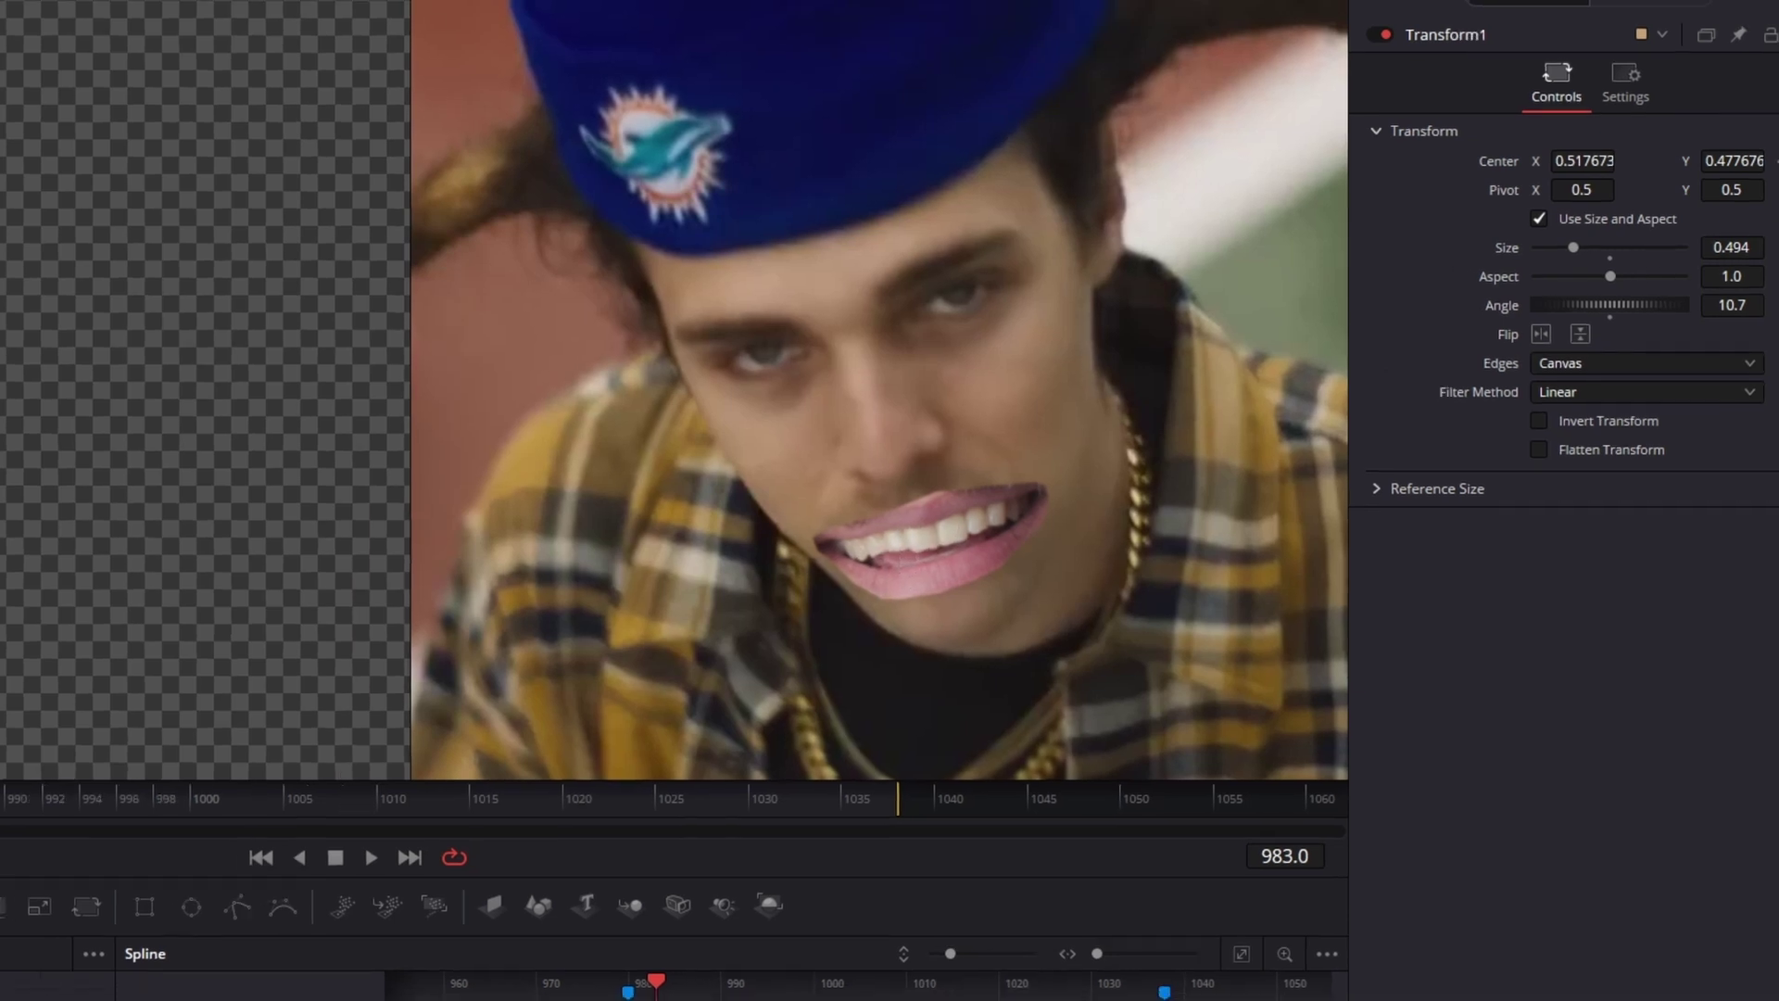
mouse_move(1581, 160)
mouse_down()
mouse_move(1566, 160)
mouse_move(1608, 171)
mouse_up()
click(1733, 161)
click(410, 633)
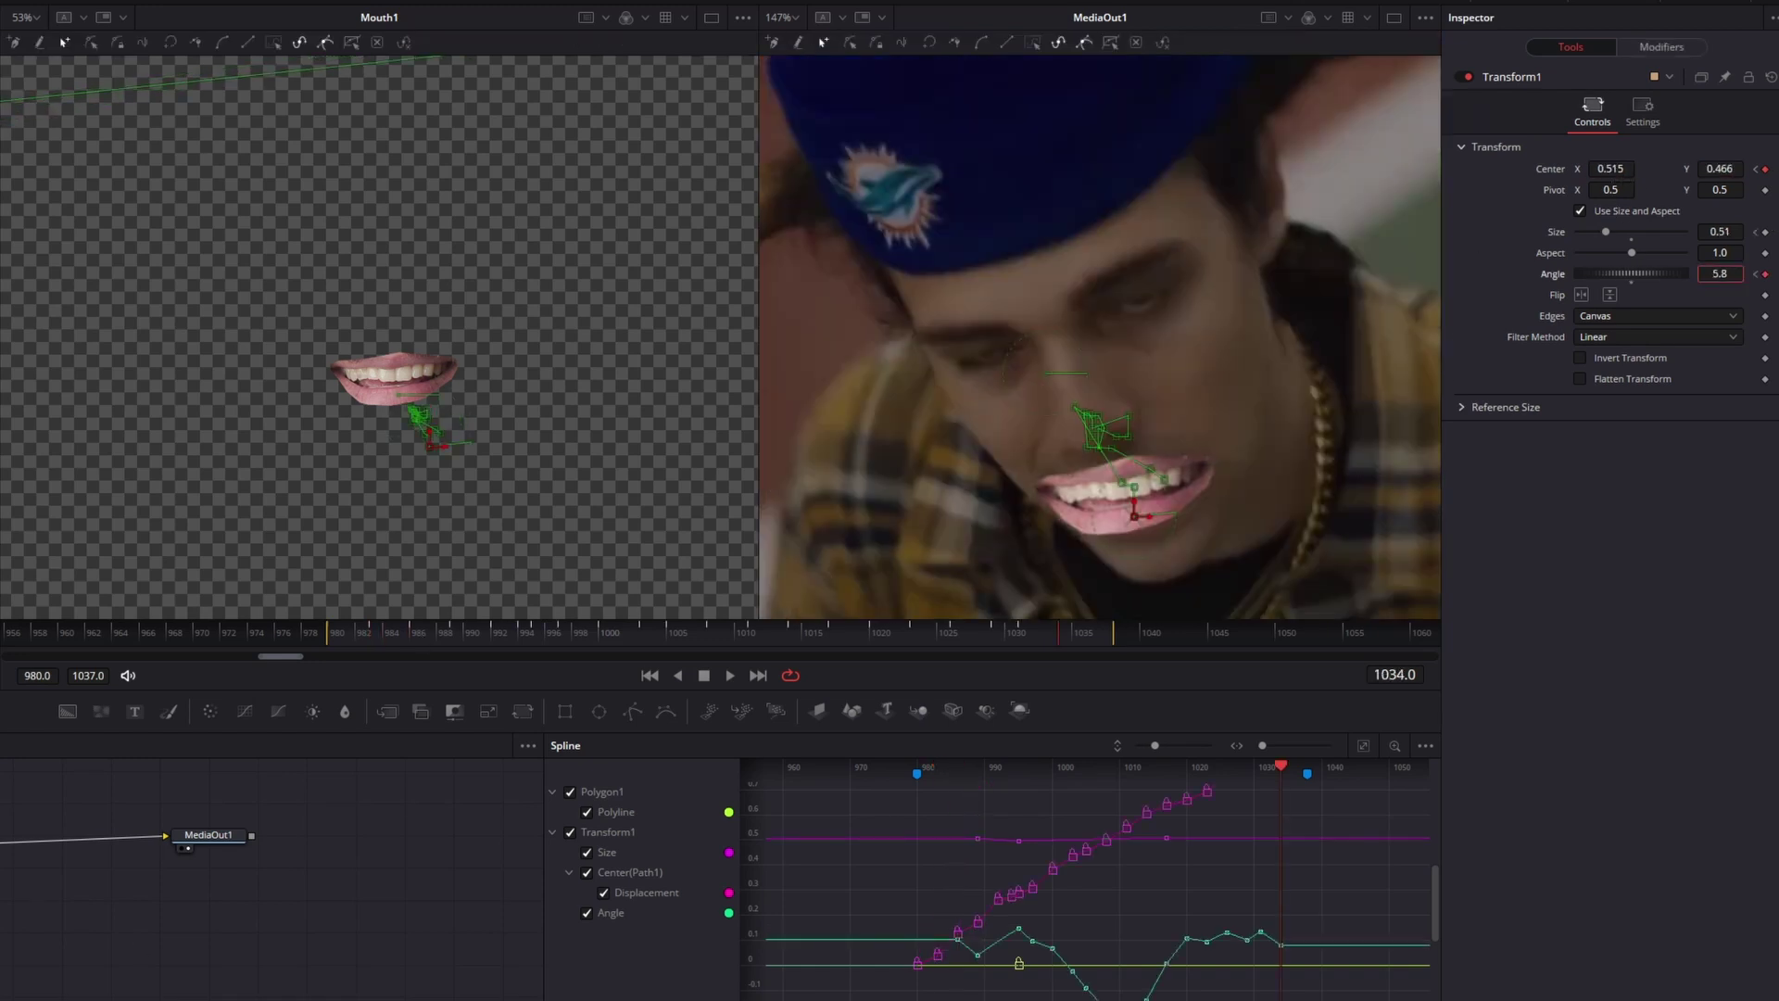
- Match the cut-out mouth's angle and center to the rapper's lips from frame 1034 to 1037, and scrub back through the animation
drag(1719, 273, 1674, 273)
key(Right)
key(Right)
key(Right)
drag(1625, 169, 1619, 169)
click(1725, 169)
drag(1030, 631, 498, 600)
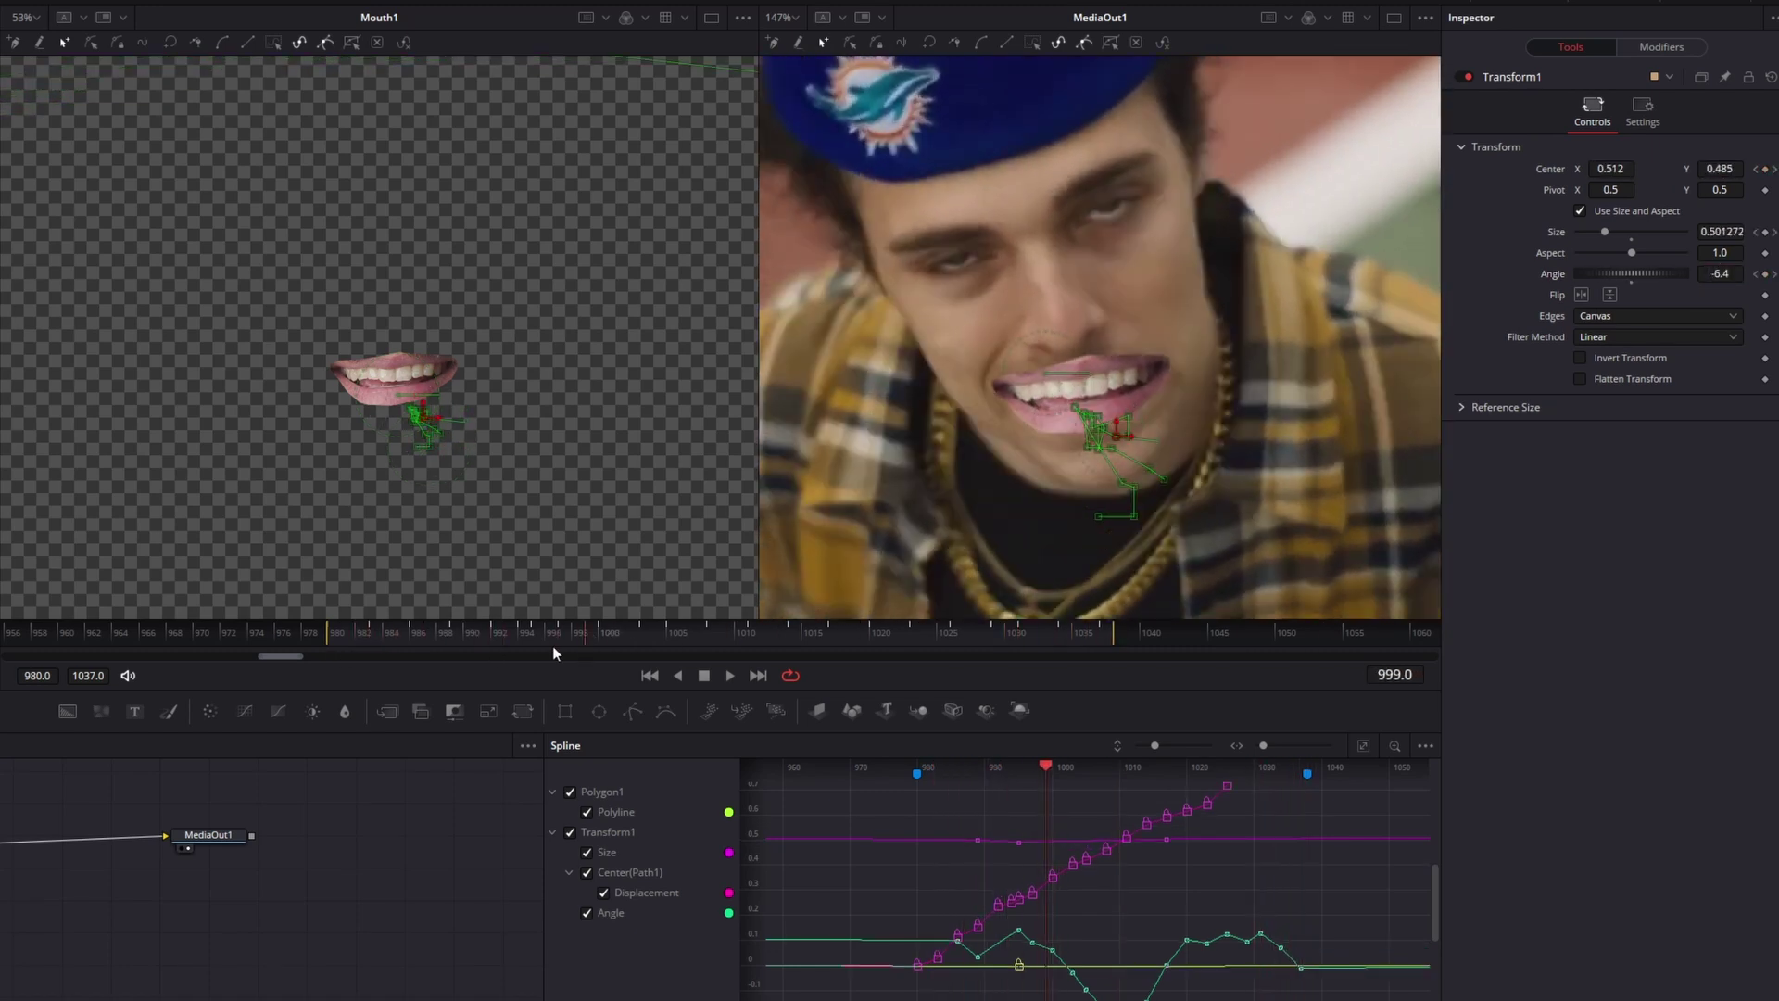
drag(1075, 636, 1102, 634)
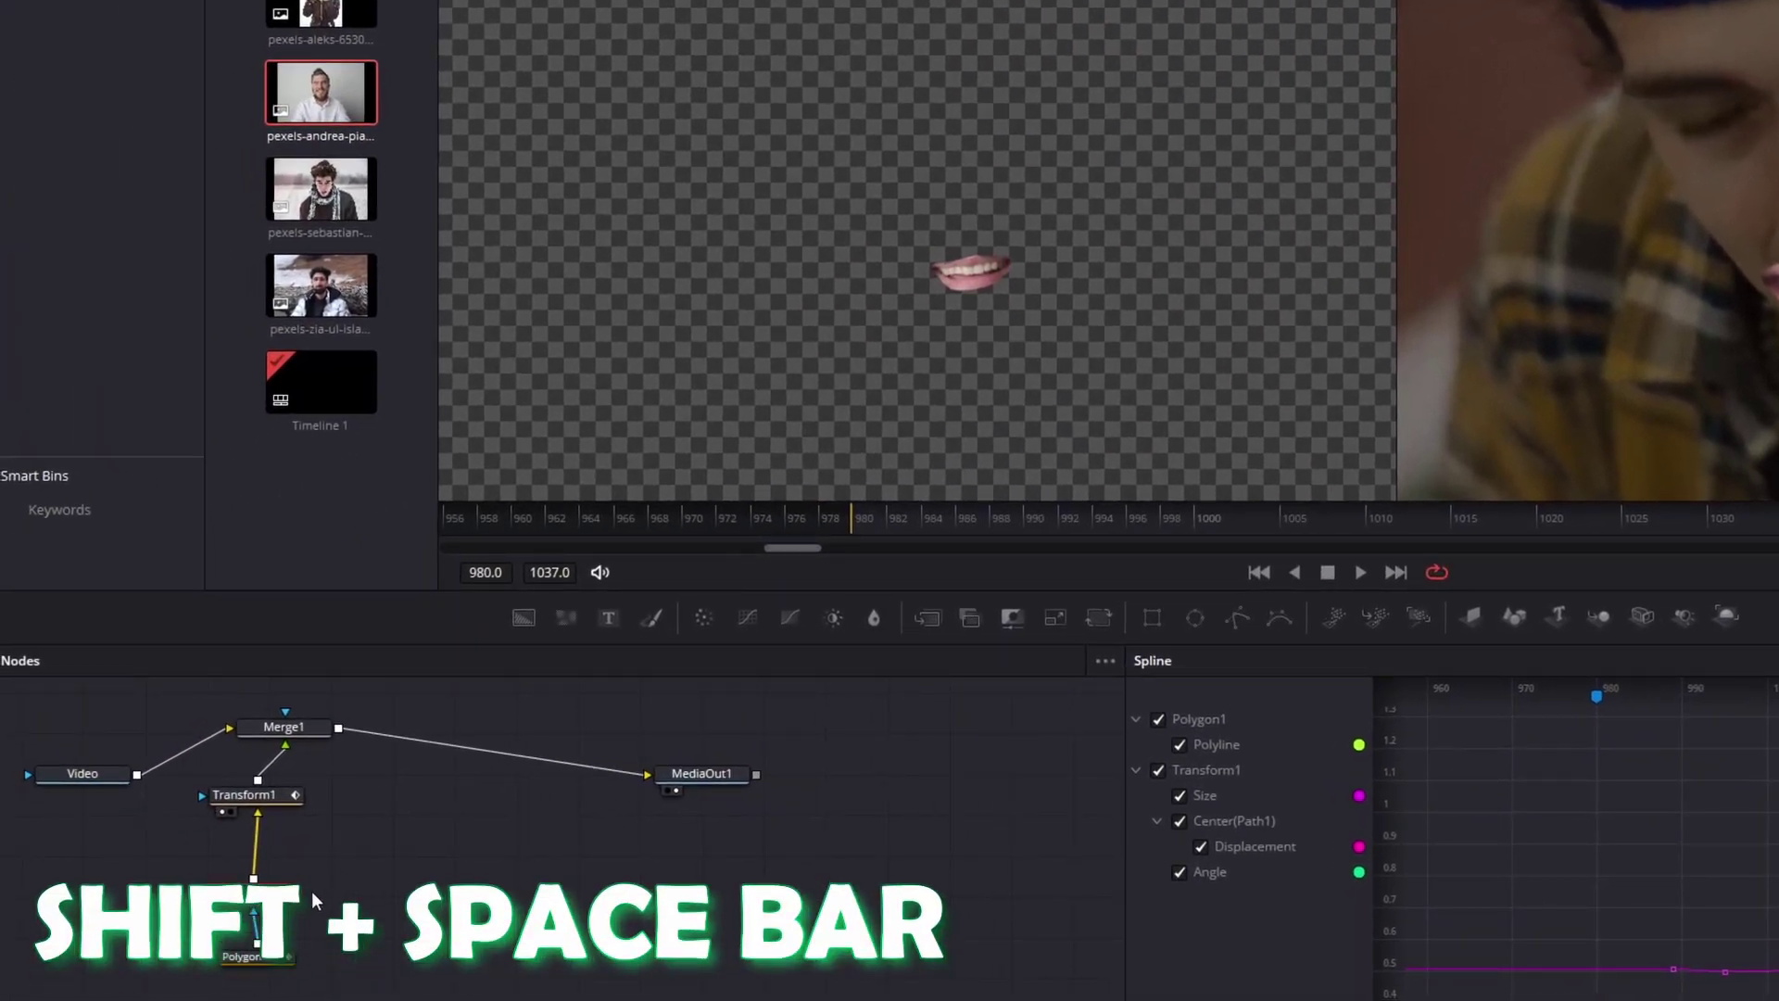
- Add a Brightness / Contrast (BC) node between Mouth1 and Transform1
key(shift+space)
text(bri)
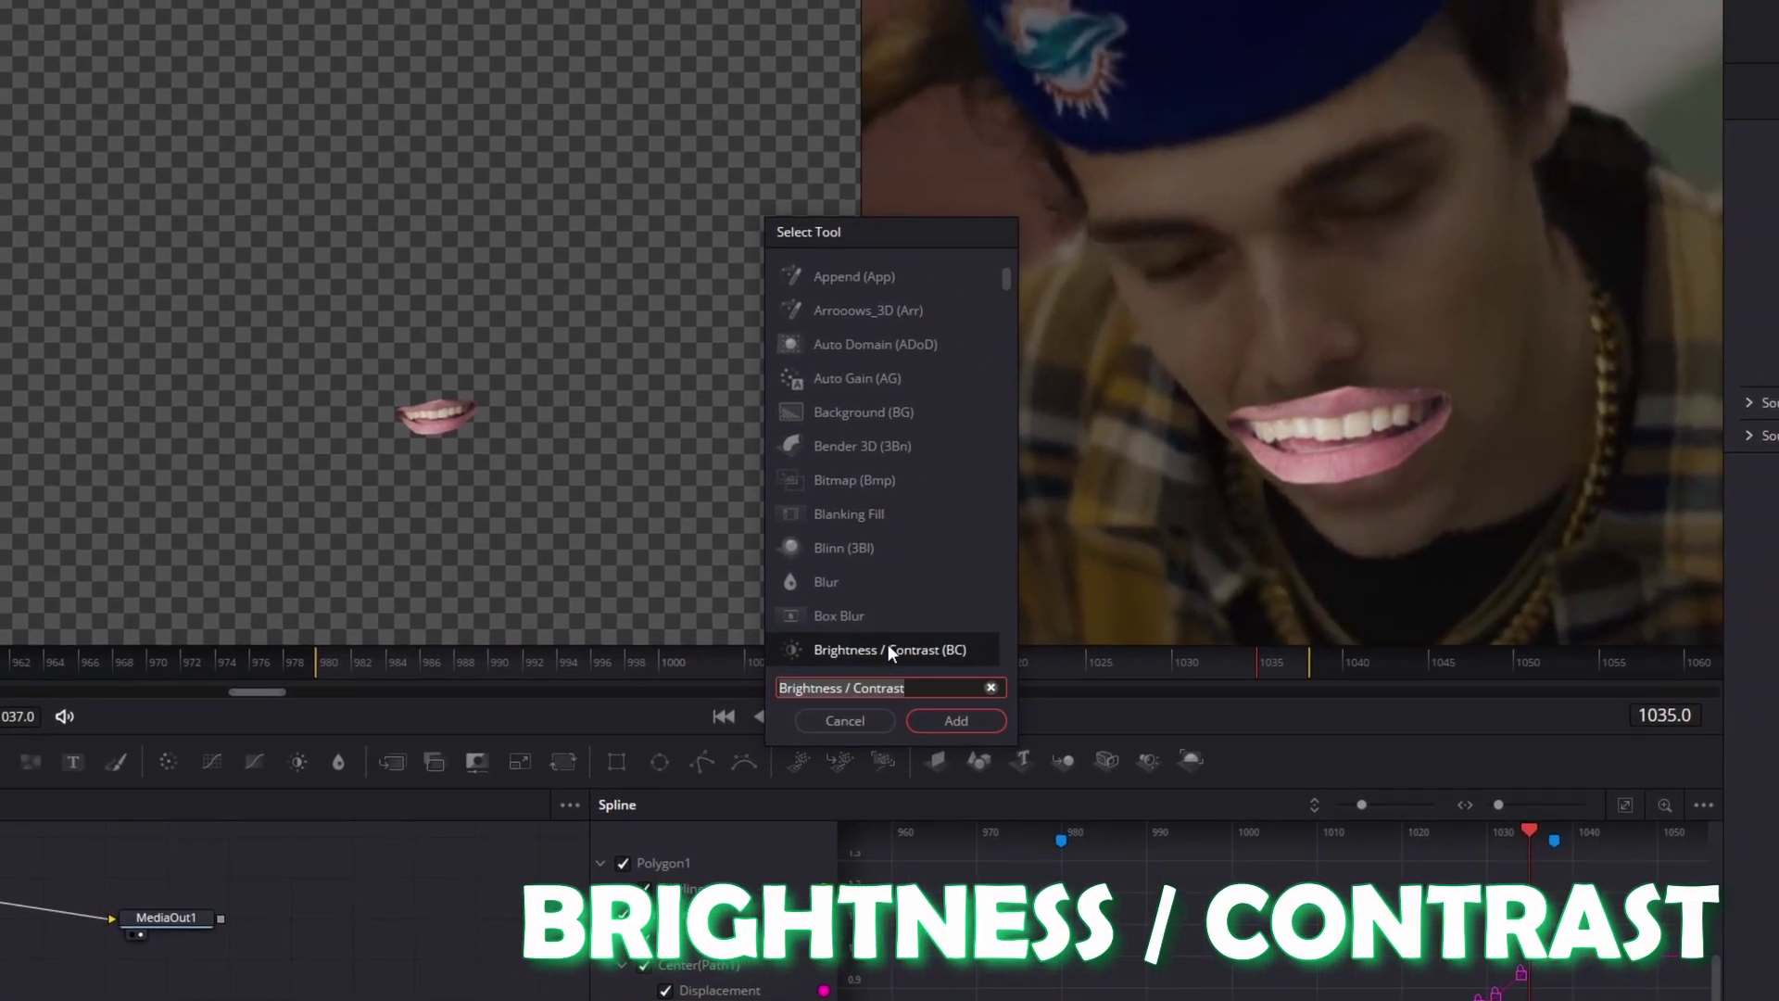
click(954, 721)
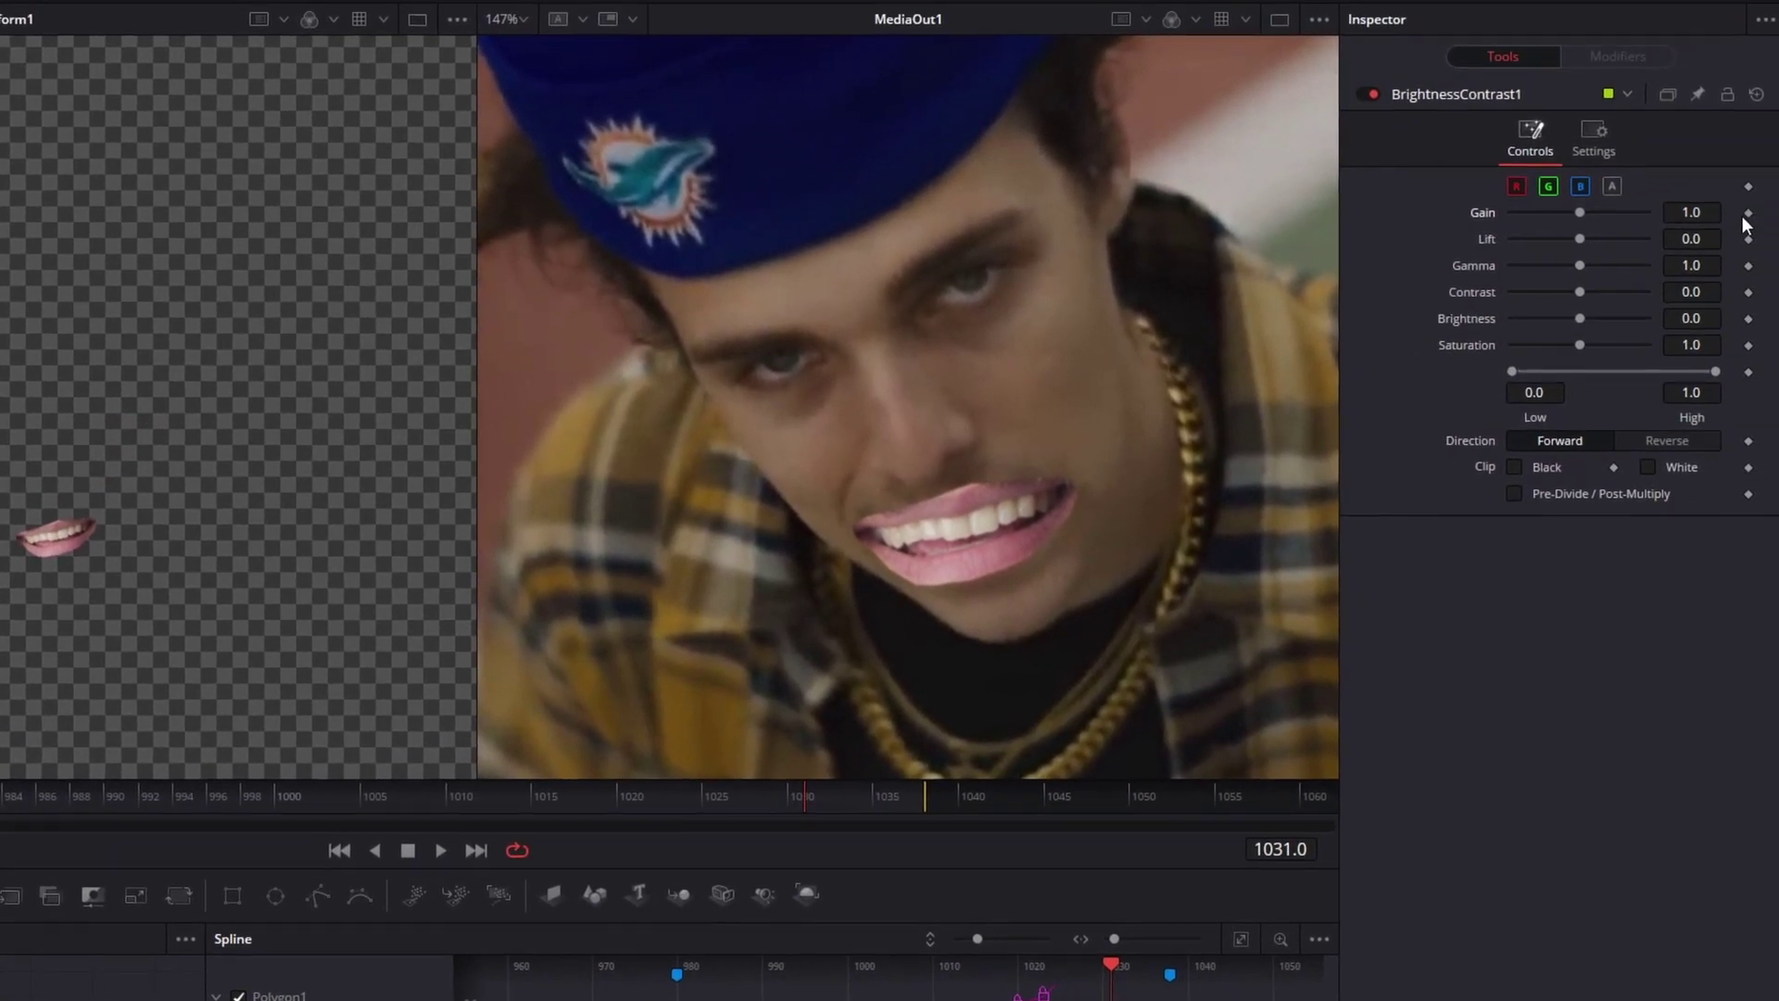
- Keyframe BrightnessContrast1's Gain at 1.0 on frame 1031 and at 0.0 on frame 1038, and play back the darkening
click(1771, 204)
click(921, 802)
click(924, 804)
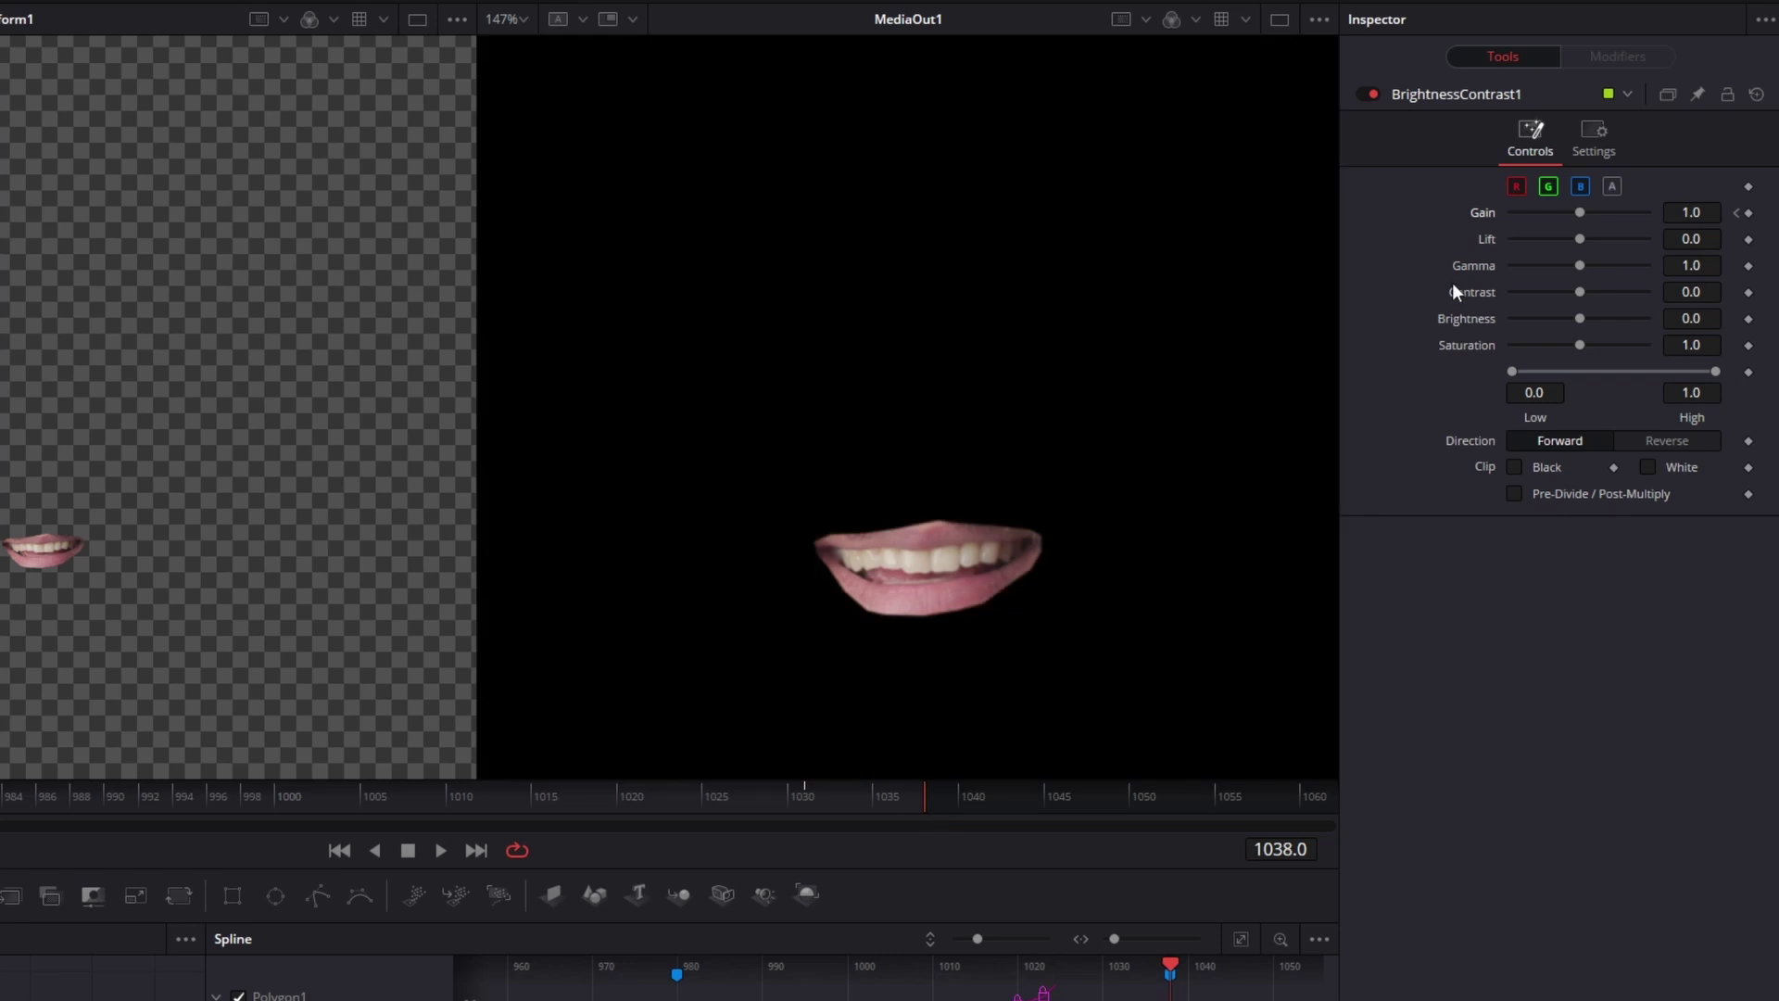
drag(1581, 213, 1475, 219)
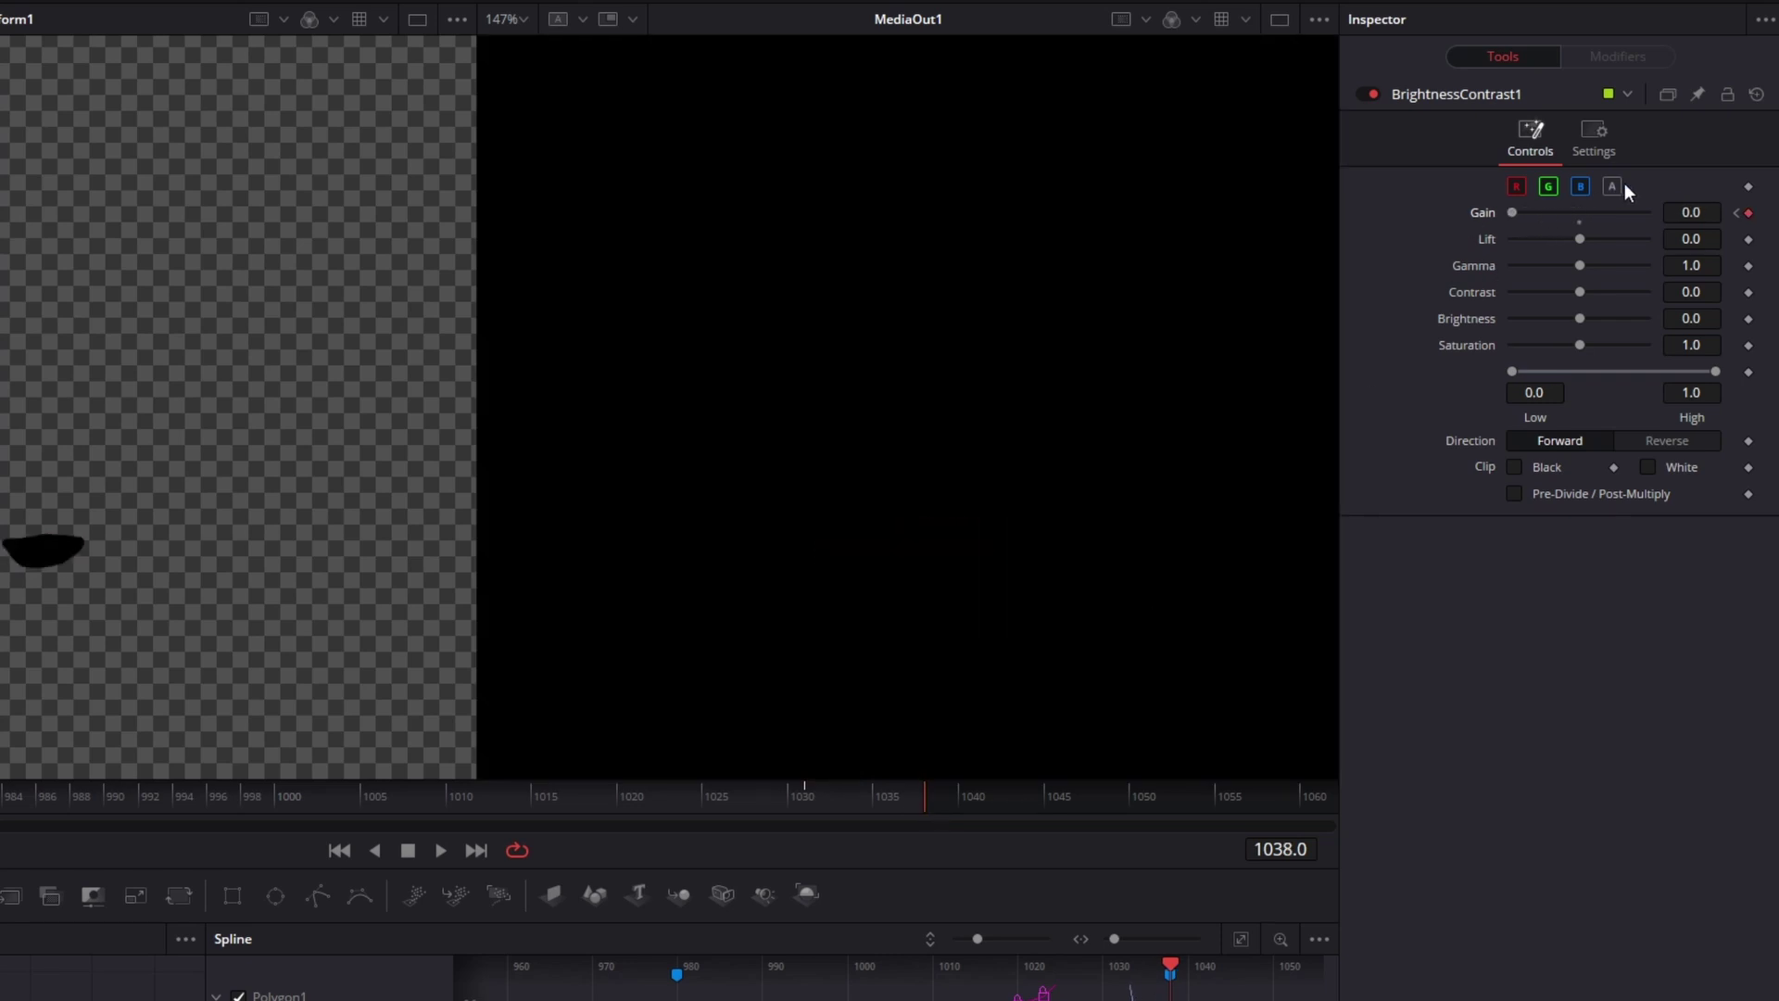
click(808, 793)
key(space)
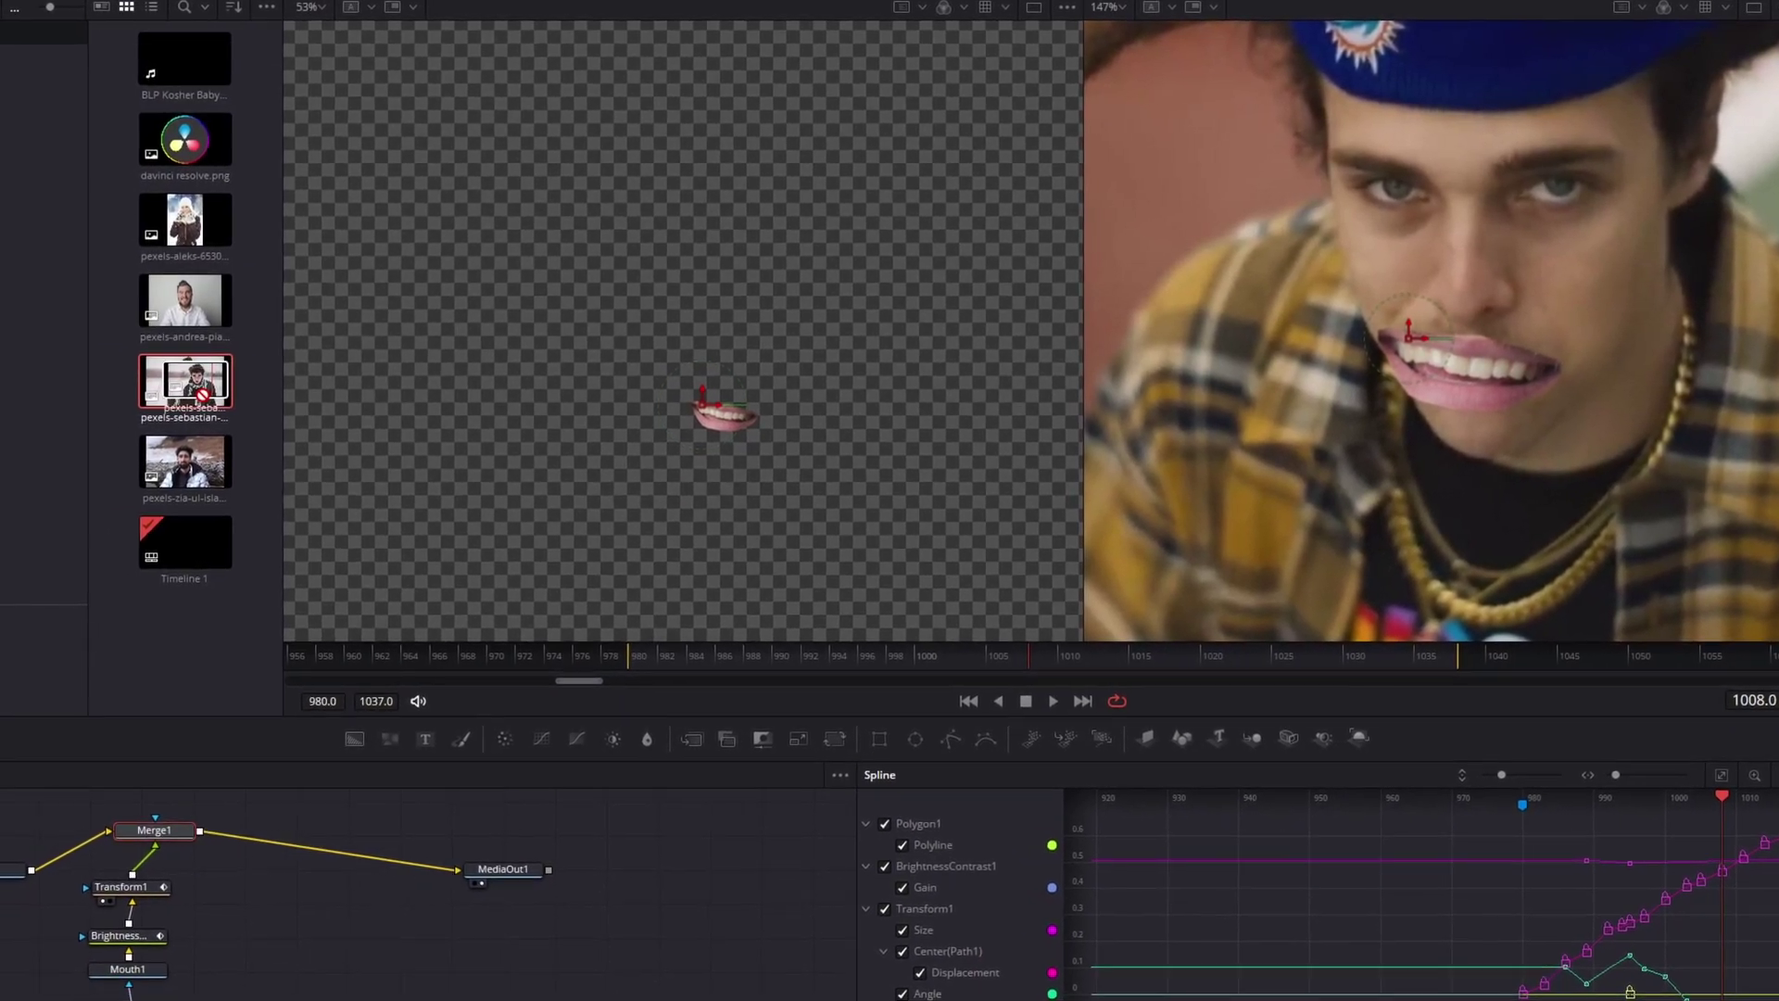
- Bring the portrait of the man with the scarf into the node graph, merge it over Merge1's output and name it Mouth2
drag(79, 400, 42, 367)
drag(149, 354, 273, 900)
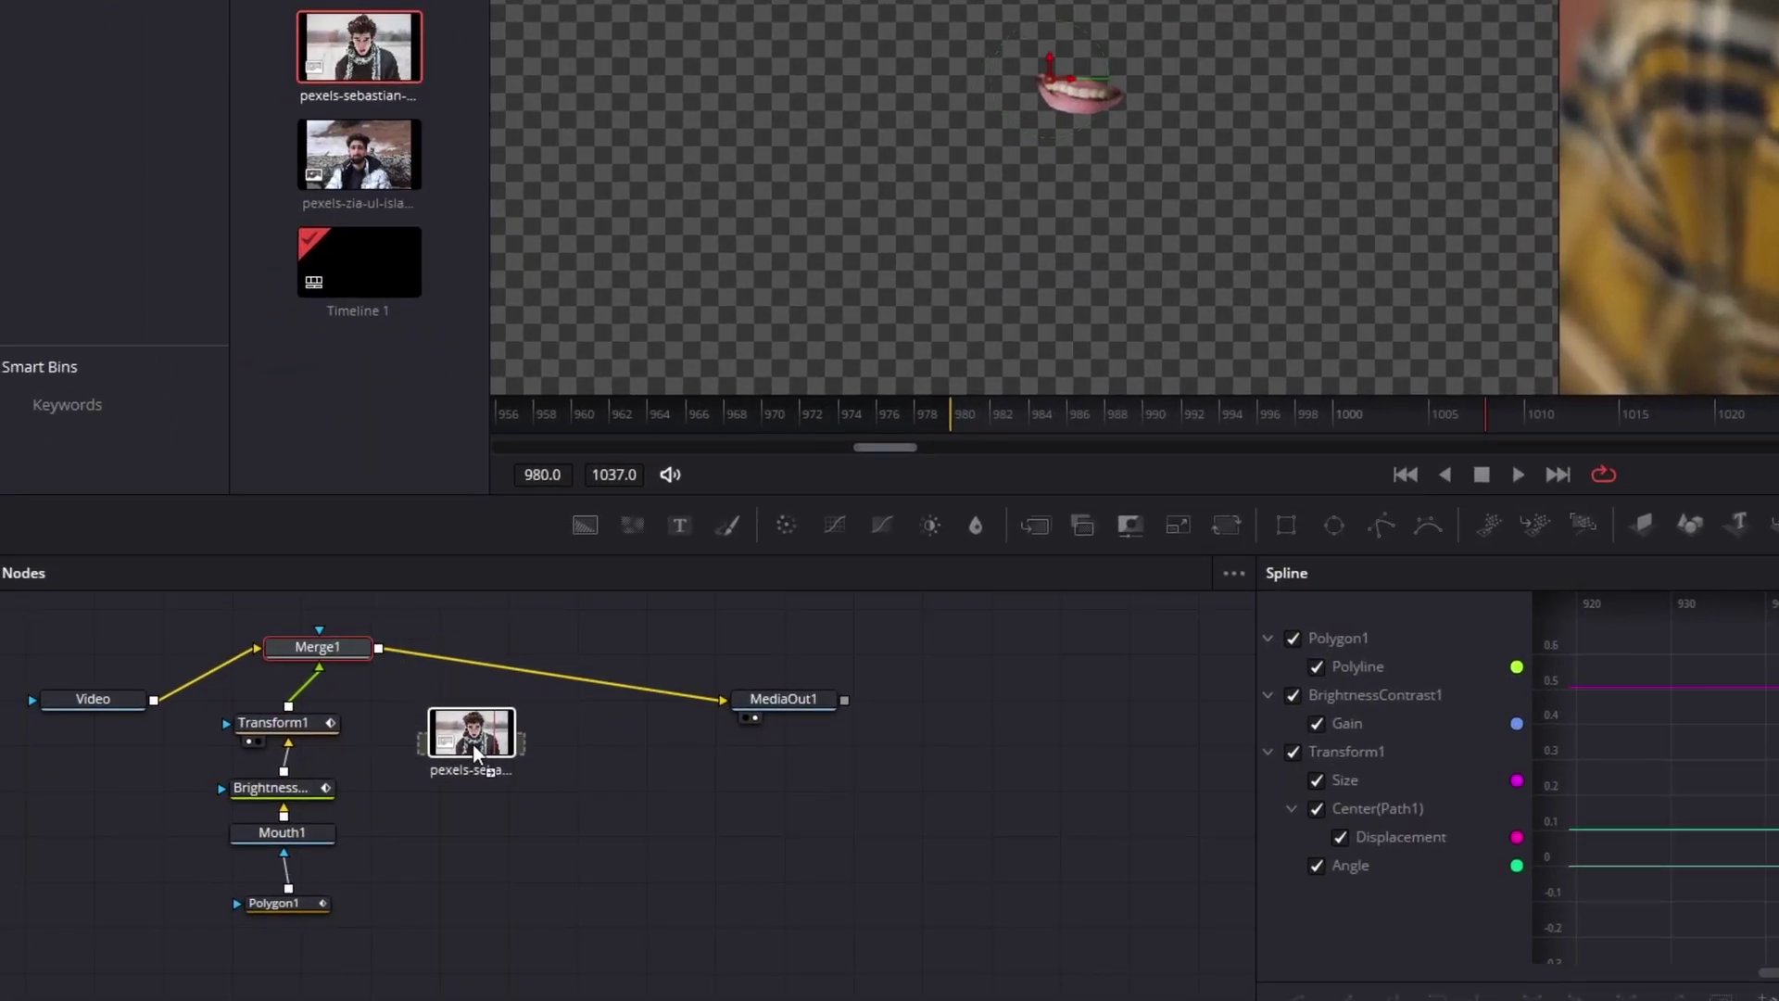
drag(472, 743, 472, 743)
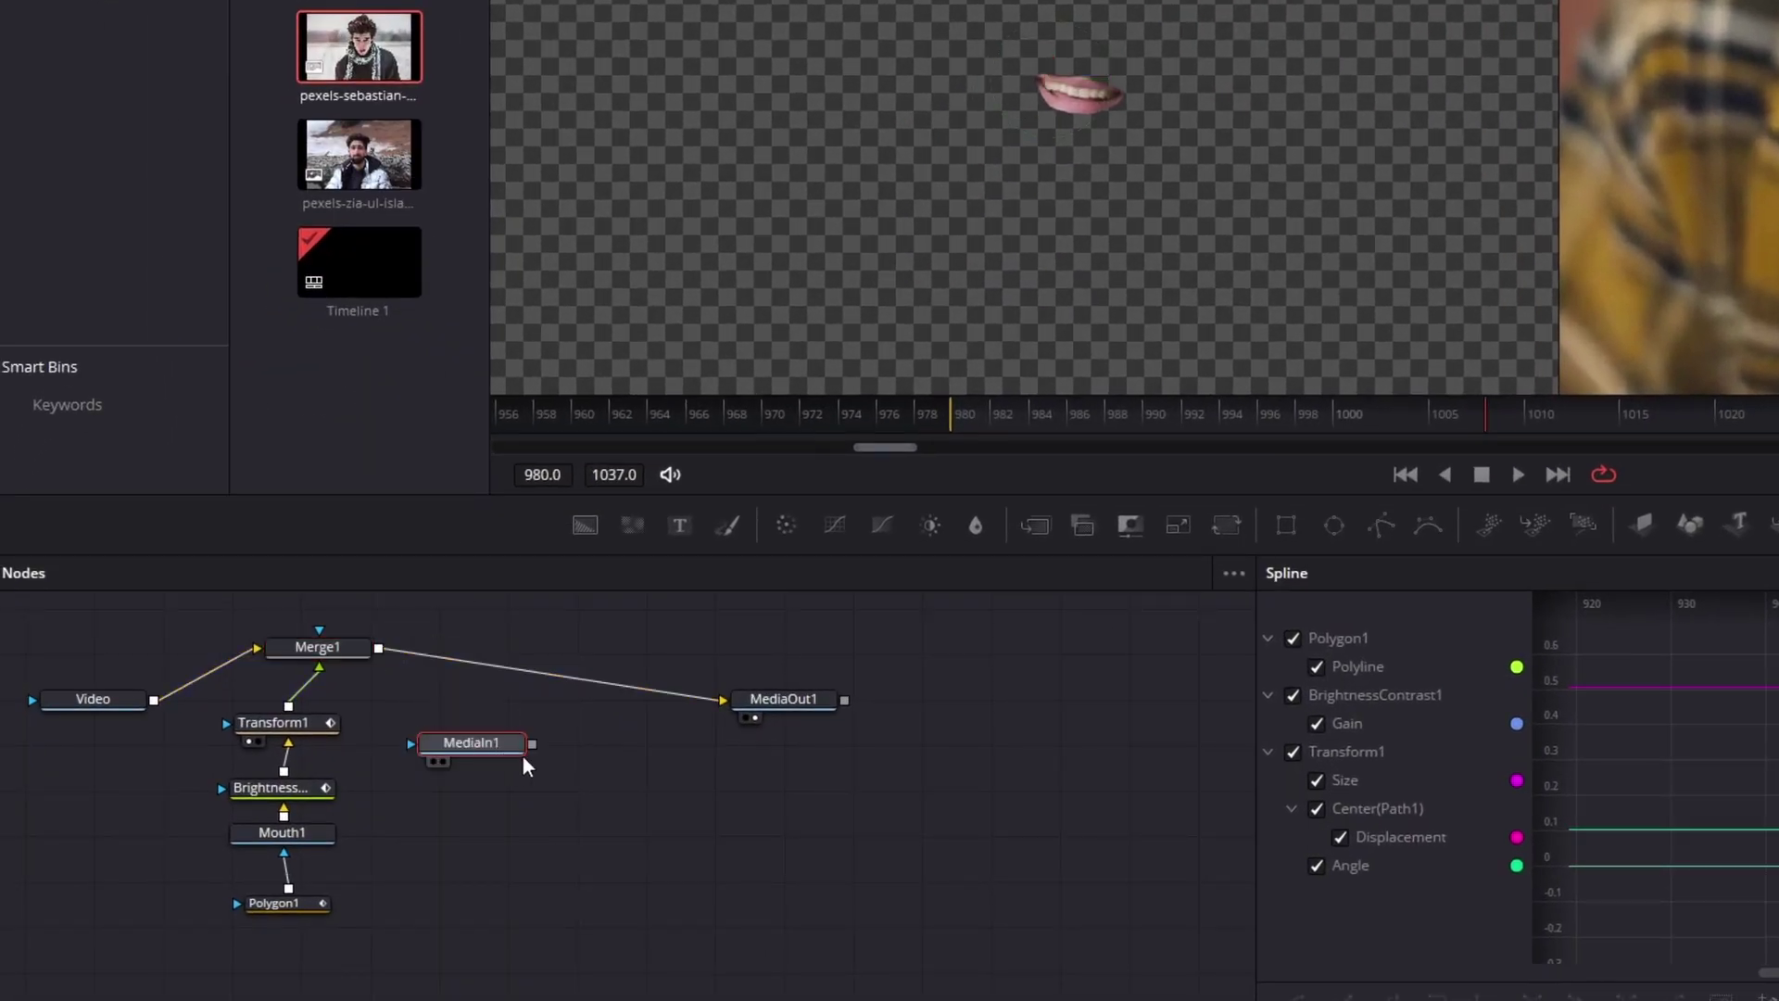
click(550, 752)
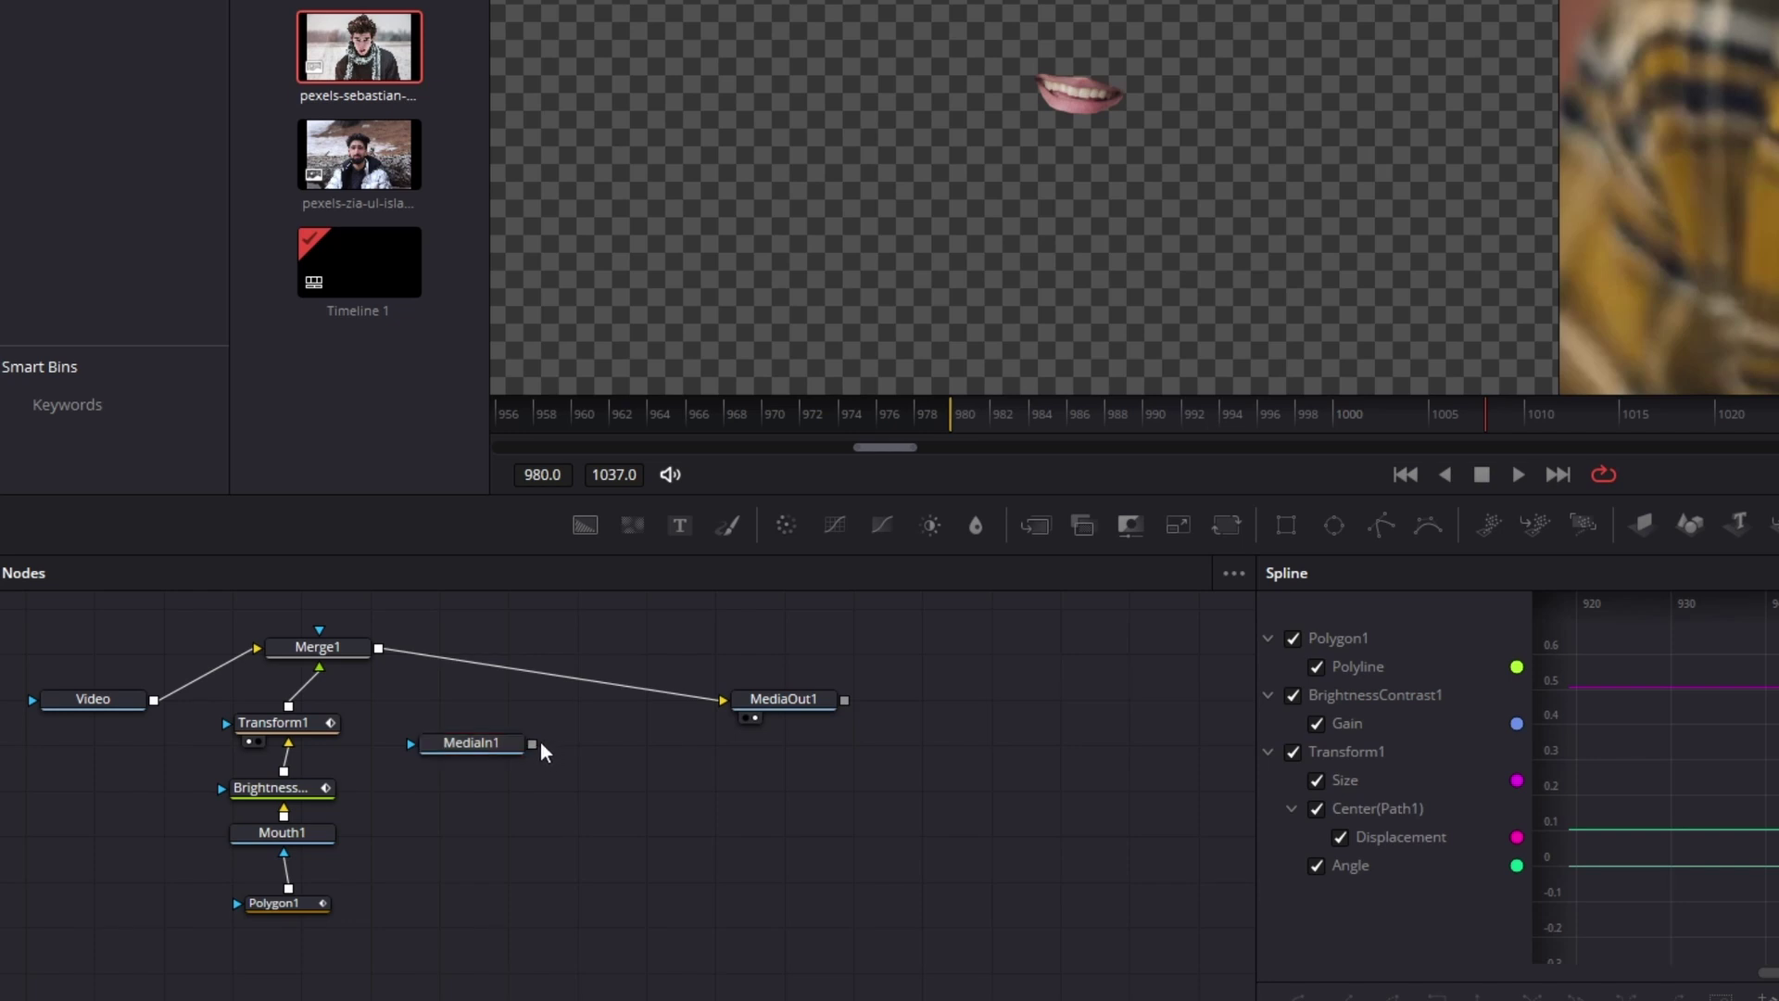
drag(532, 743, 379, 648)
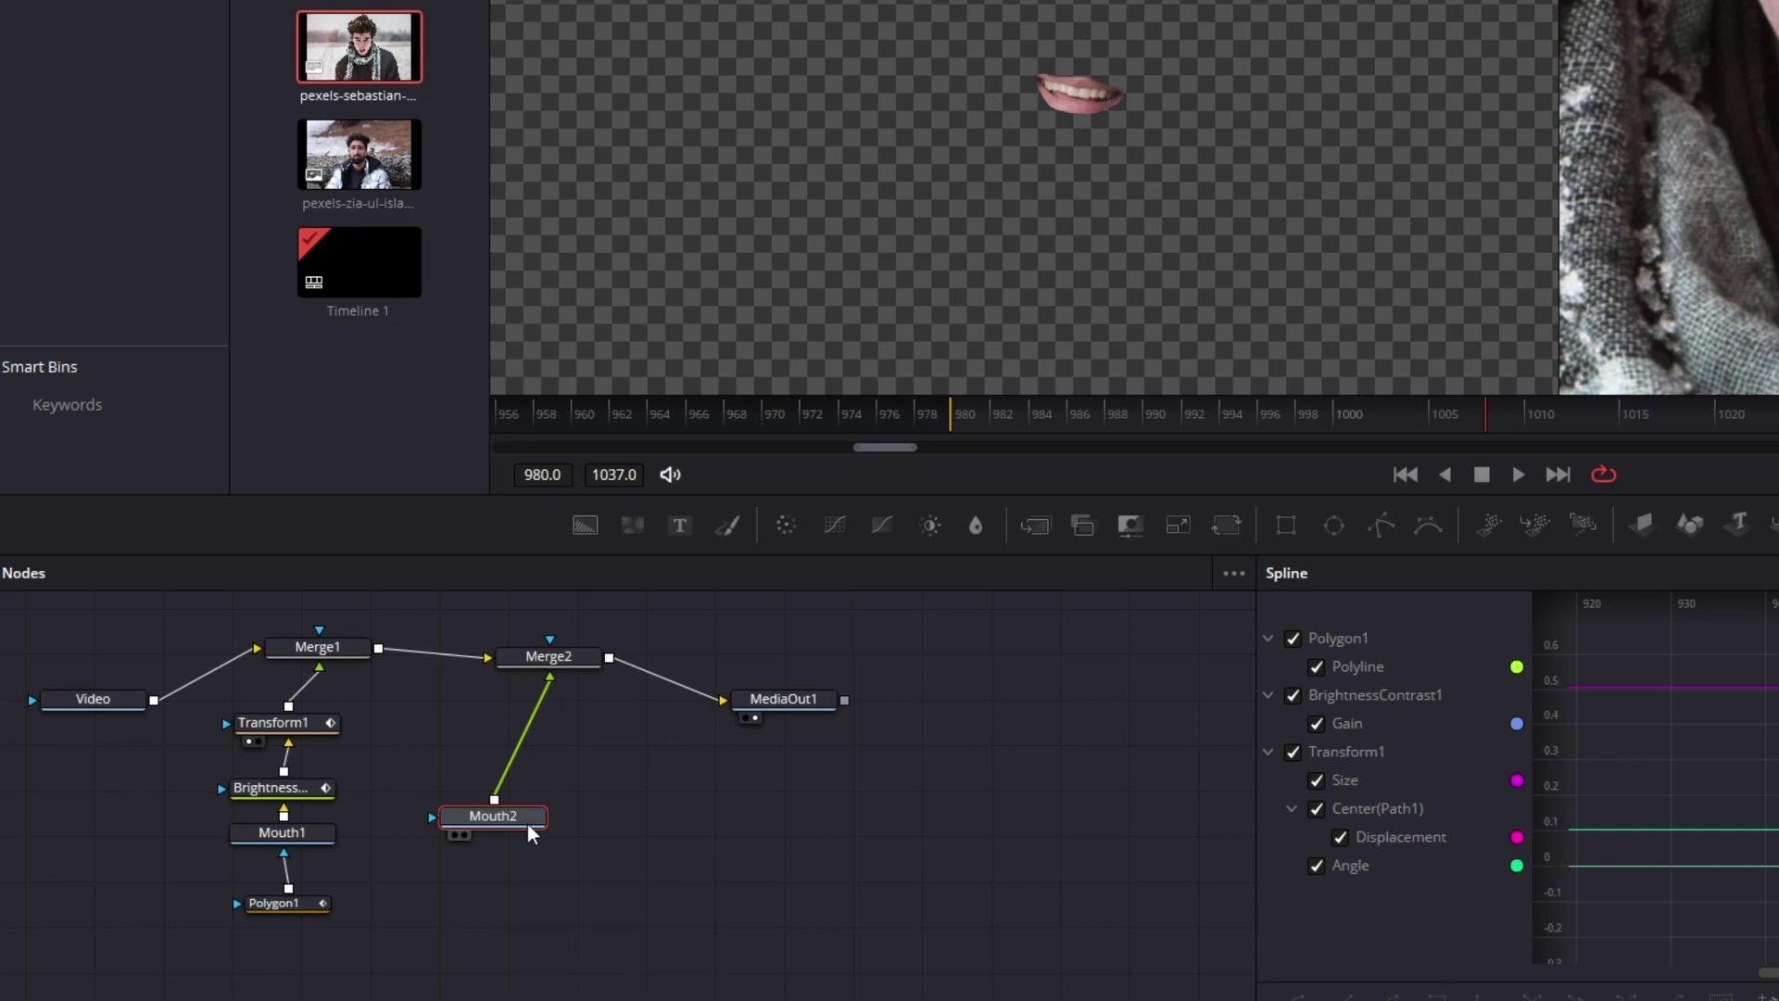
- Add a Polygon mask to Mouth2, turn on Invert and trace along the upper edge of the portrait's upper lip
drag(1378, 535, 491, 822)
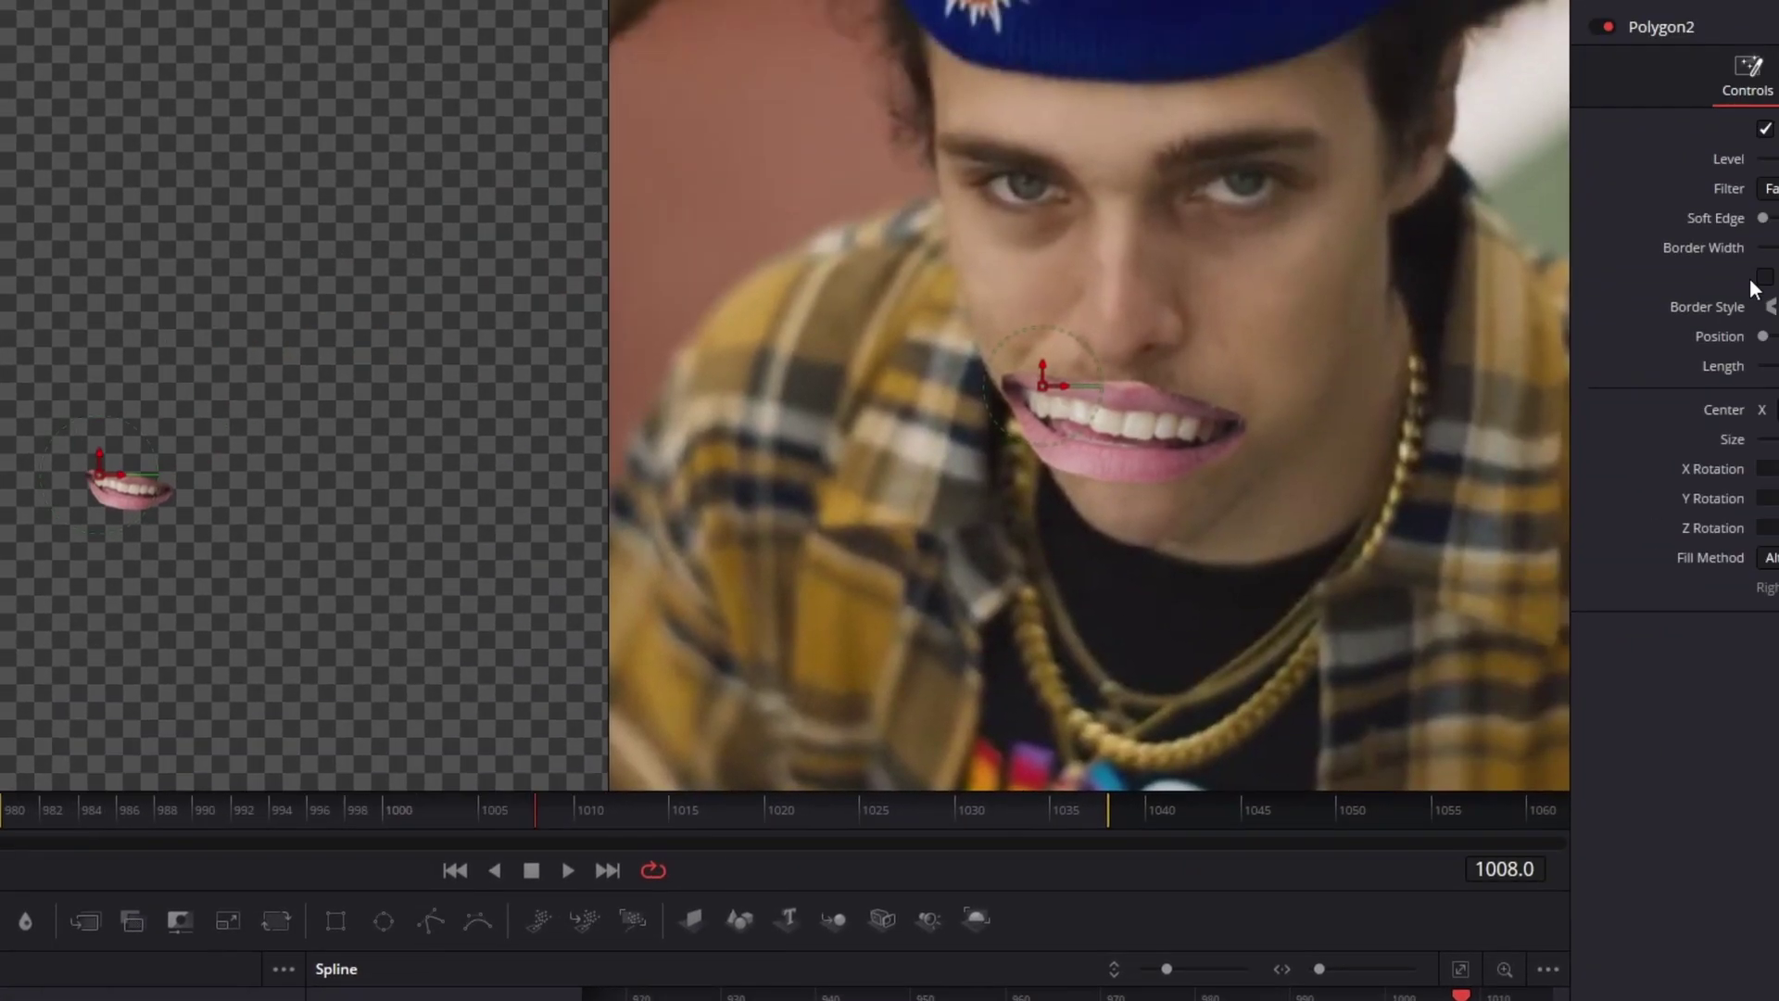
click(1765, 276)
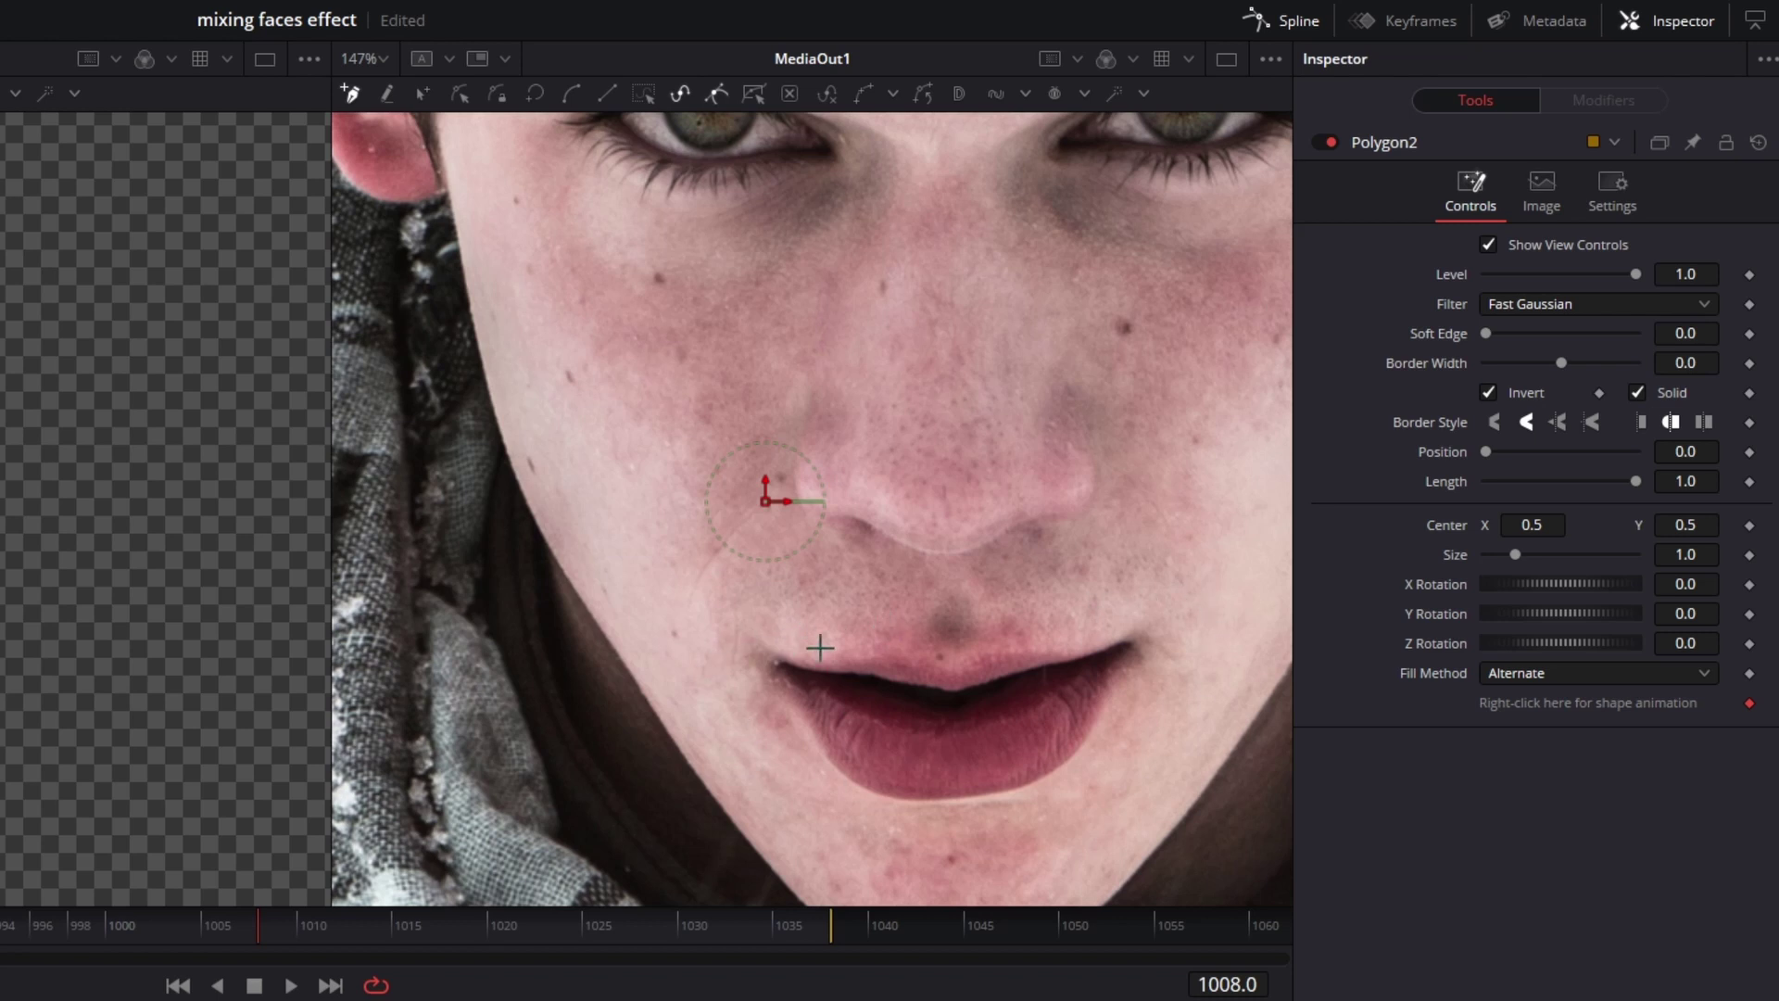
click(740, 655)
click(829, 646)
click(883, 646)
click(955, 642)
click(1033, 640)
click(1096, 630)
click(1132, 628)
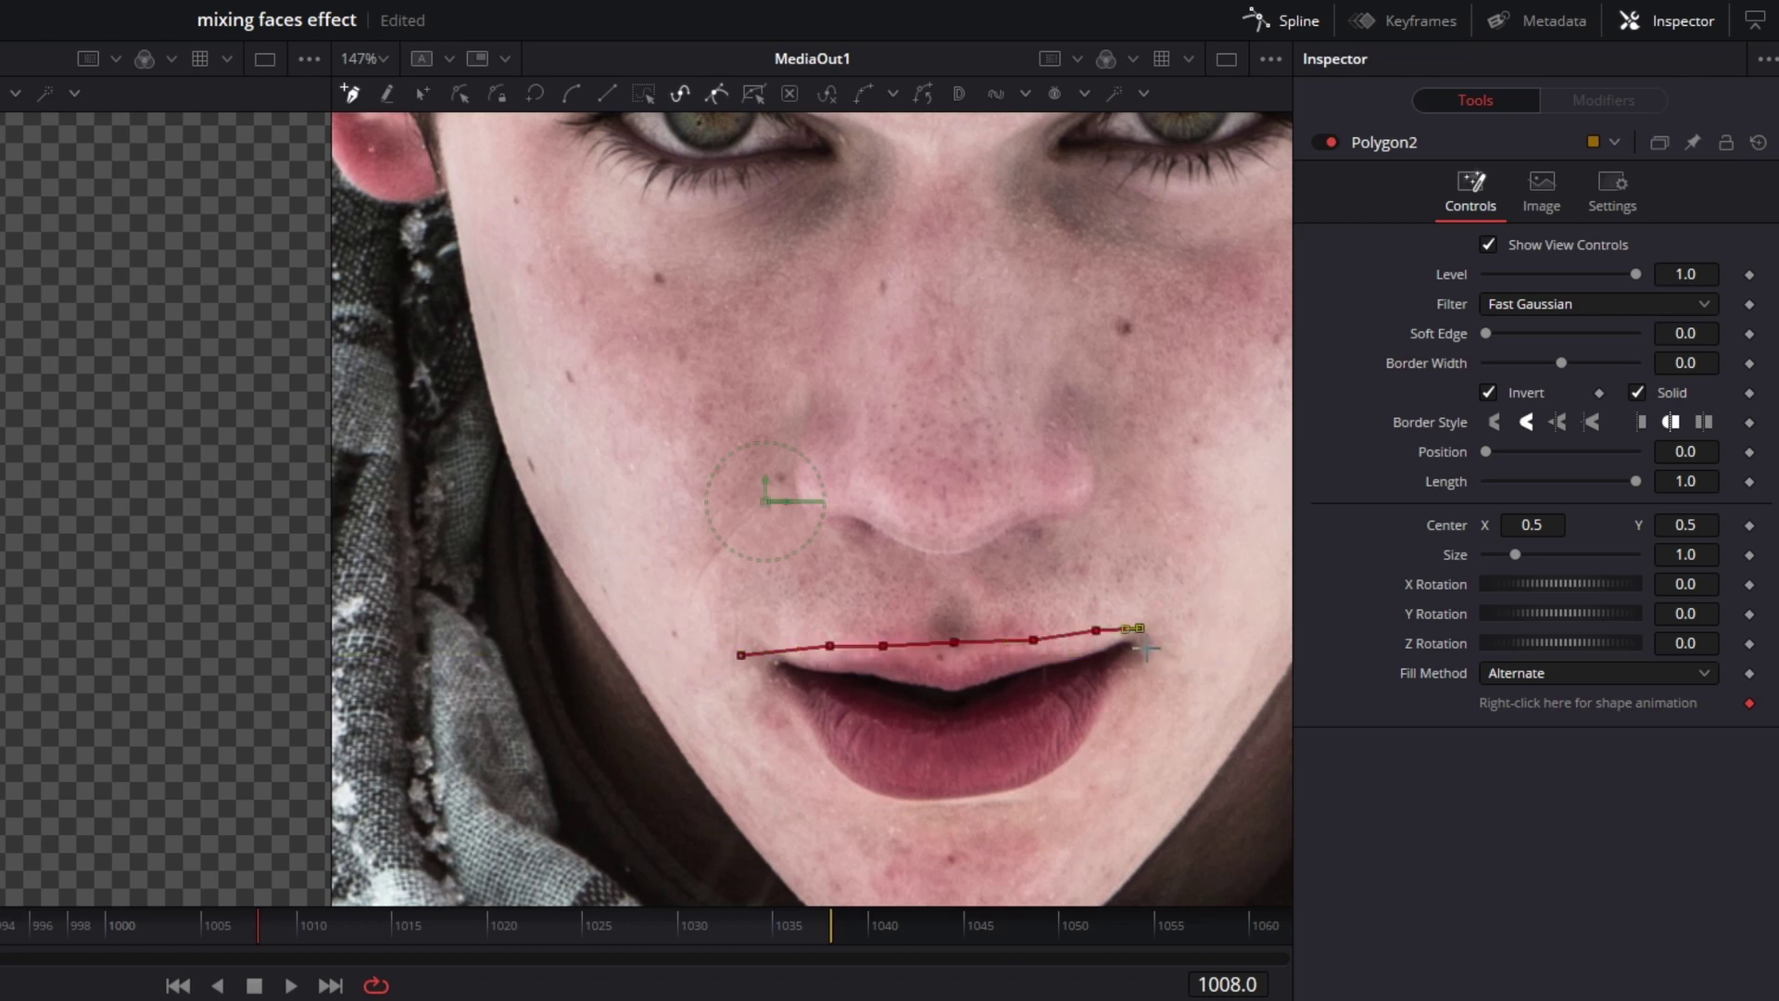
- Continue the polygon around the portrait's lower lip, close it at the first point and turn off Invert
click(1133, 666)
click(1109, 712)
click(1082, 754)
click(1046, 776)
click(967, 799)
click(921, 799)
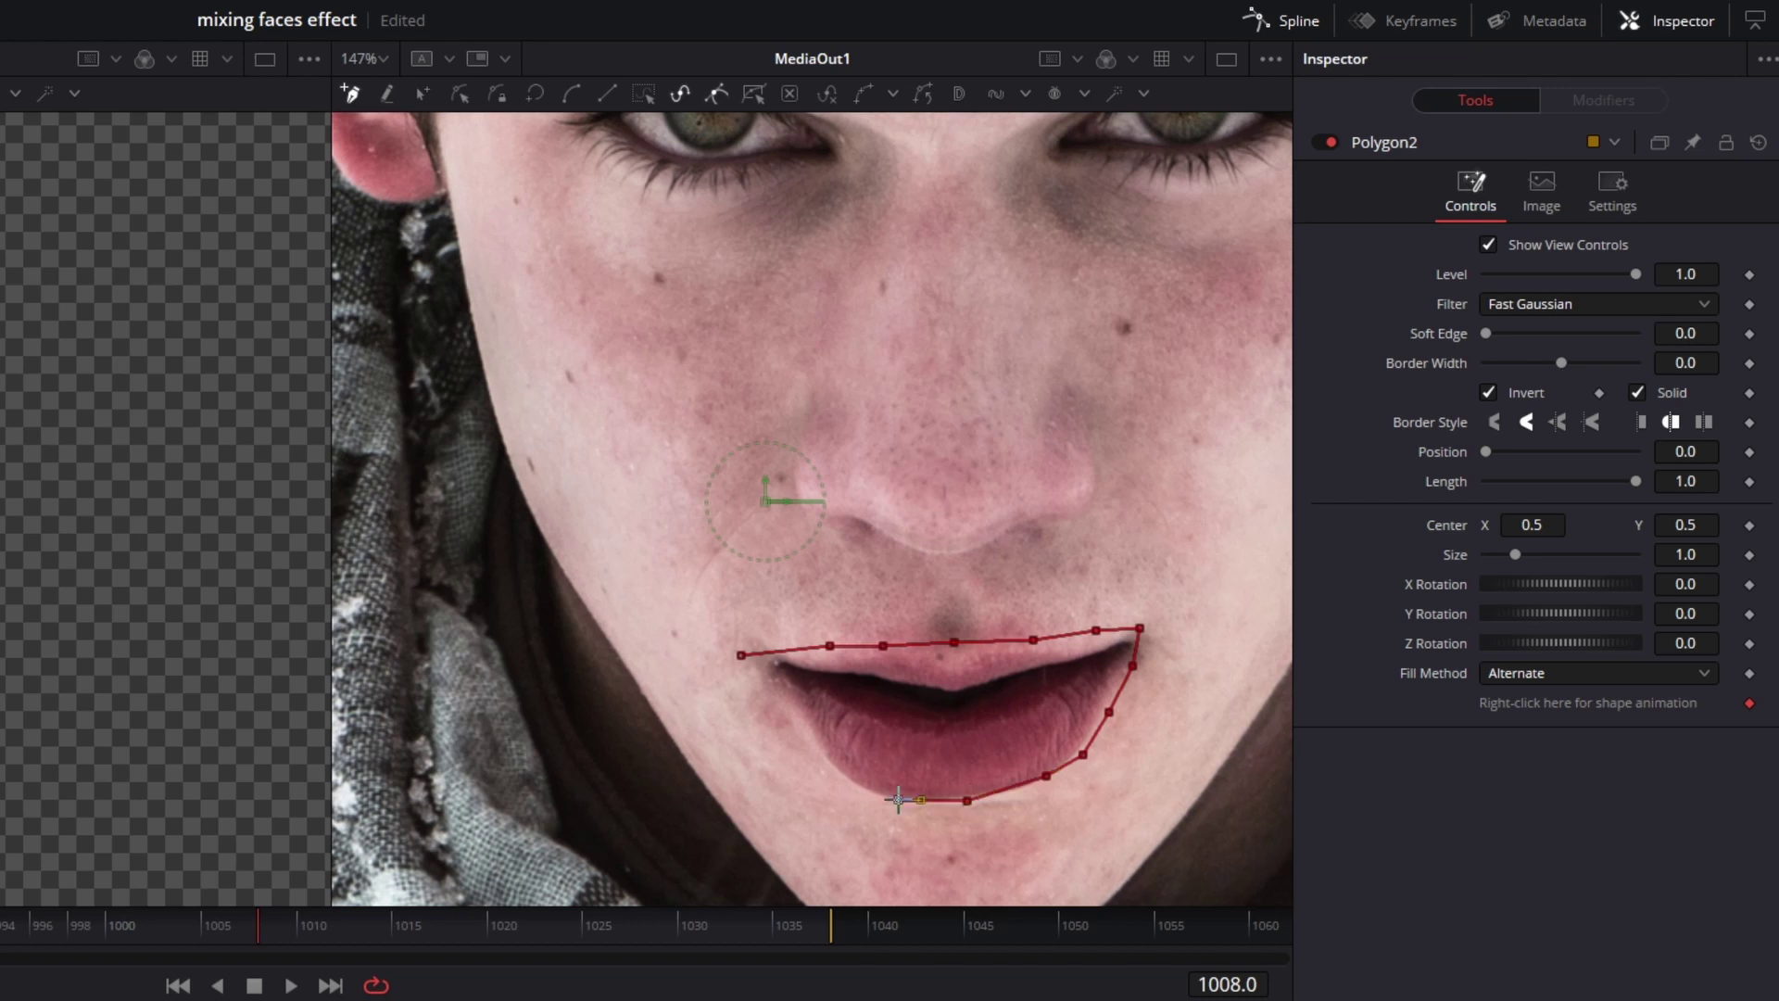
click(846, 784)
click(760, 684)
click(741, 655)
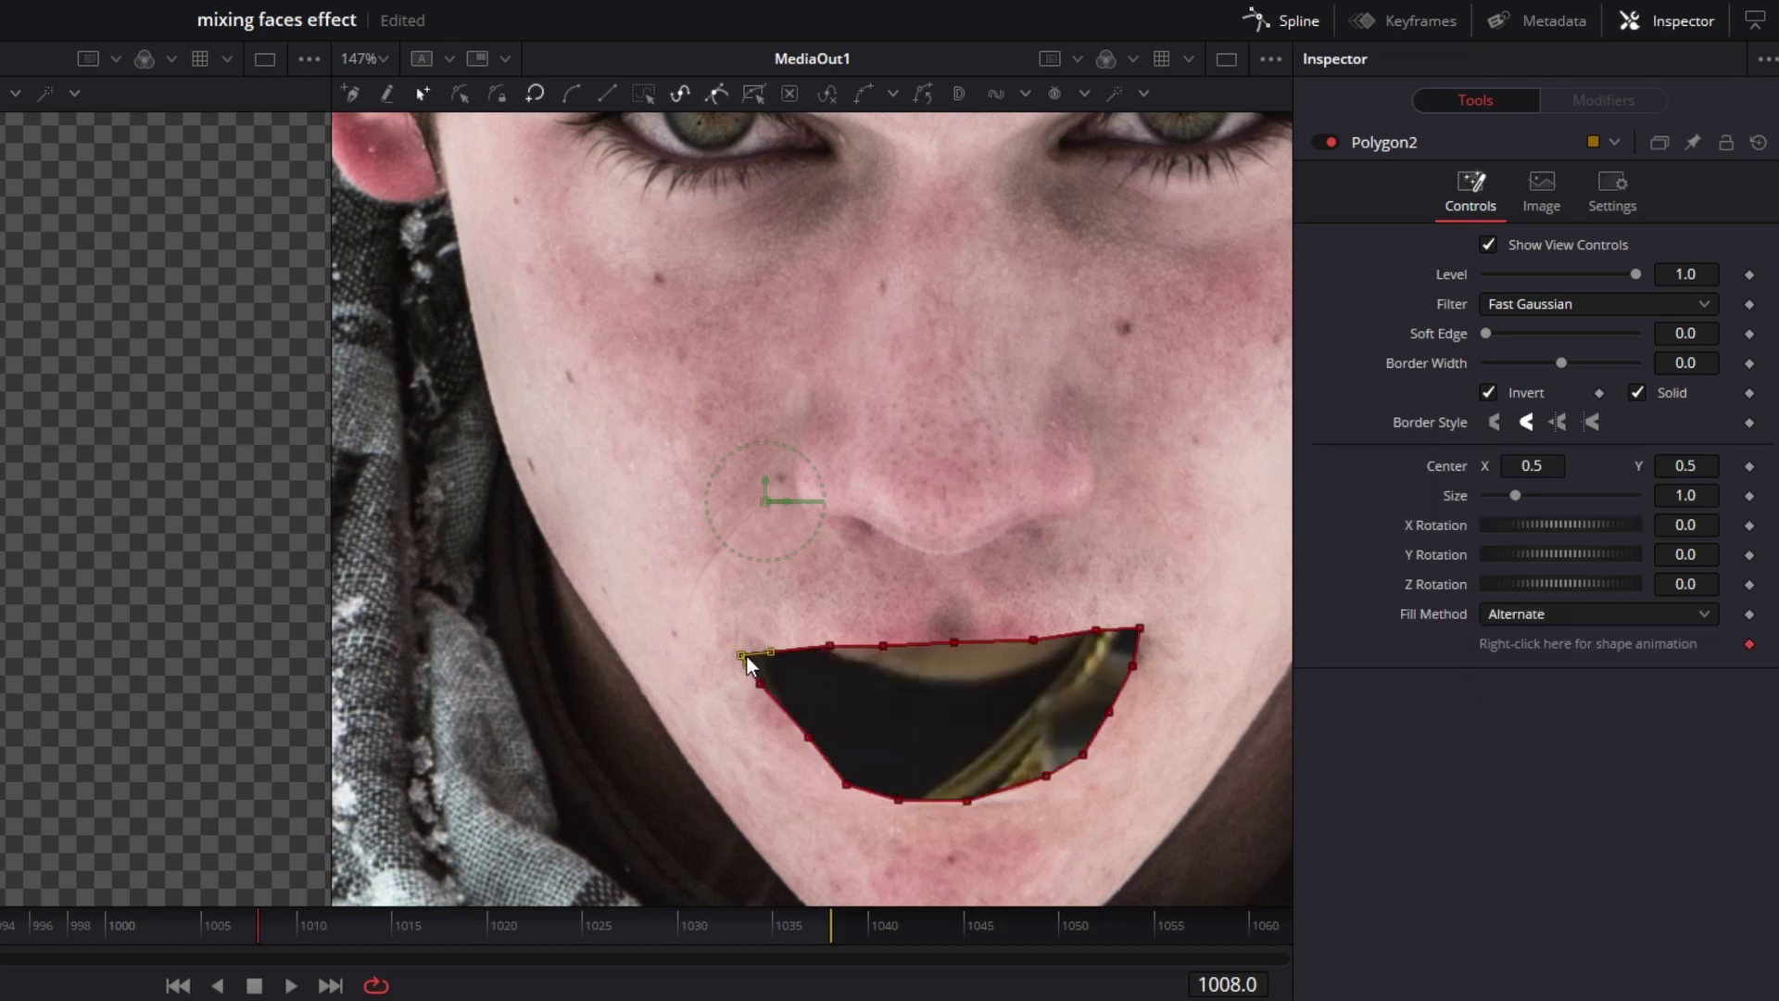
click(1492, 397)
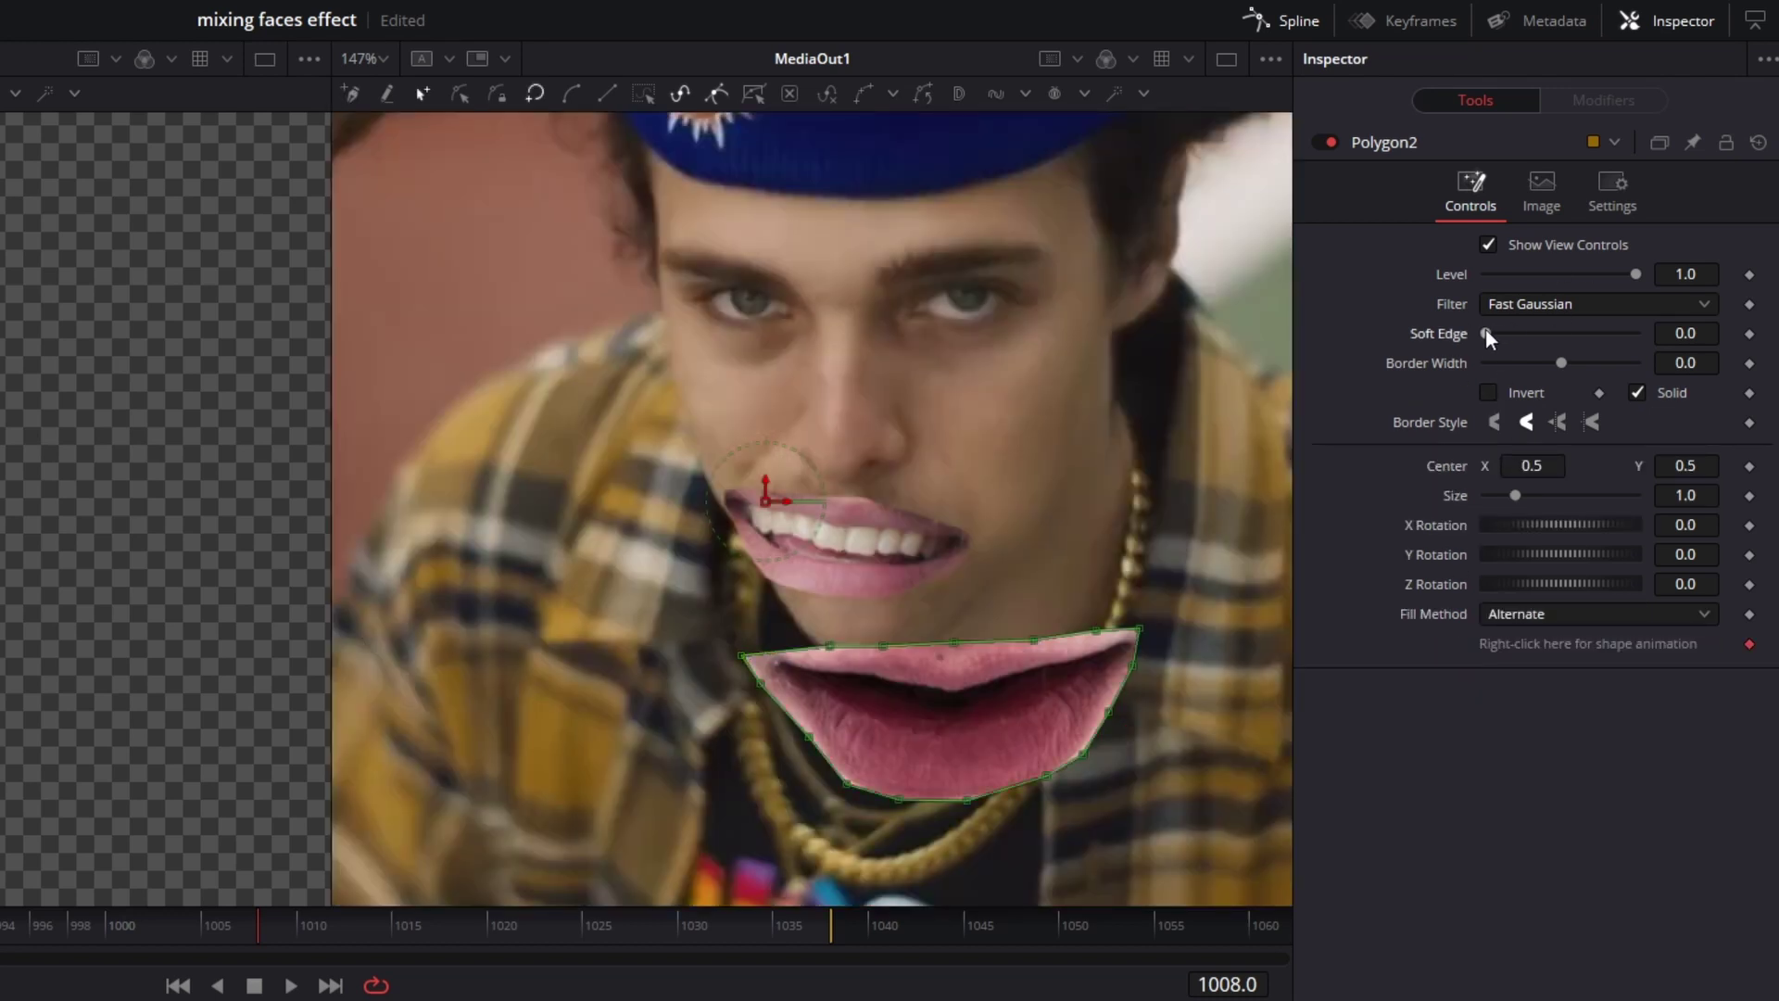
- Feather the edges of the Polygon2 and Polygon1 masks slightly with Soft Edge
drag(1486, 328, 1488, 331)
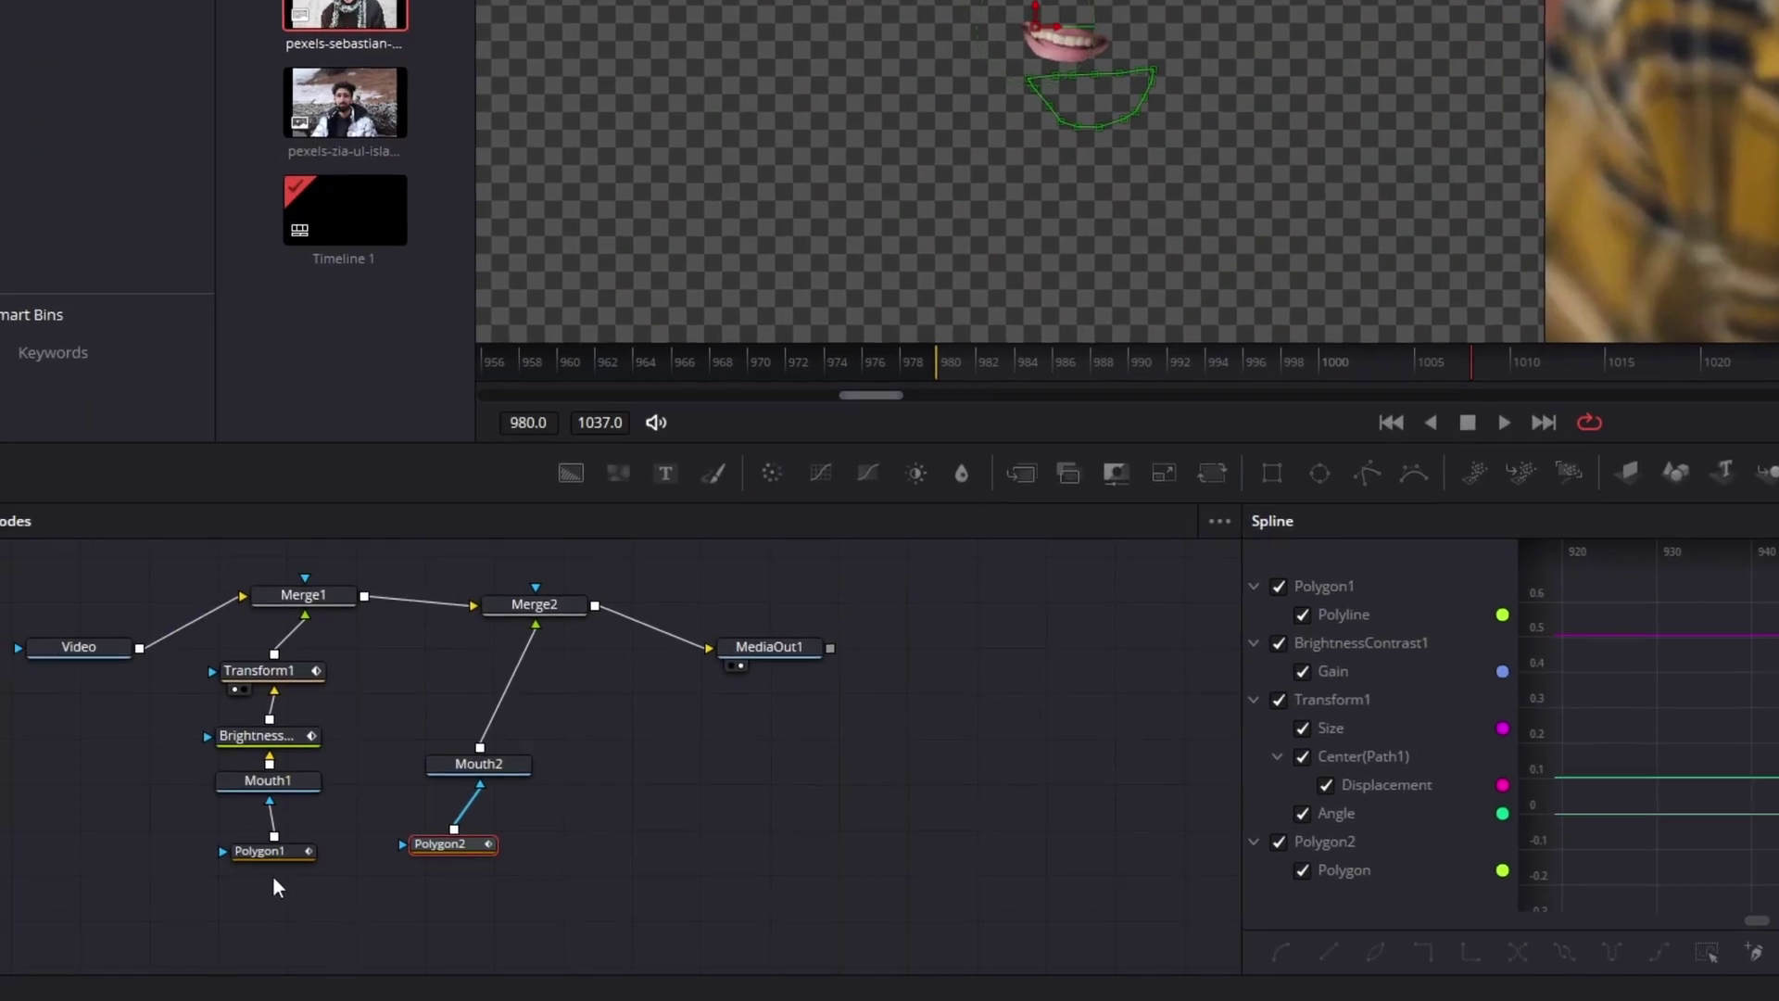
click(270, 867)
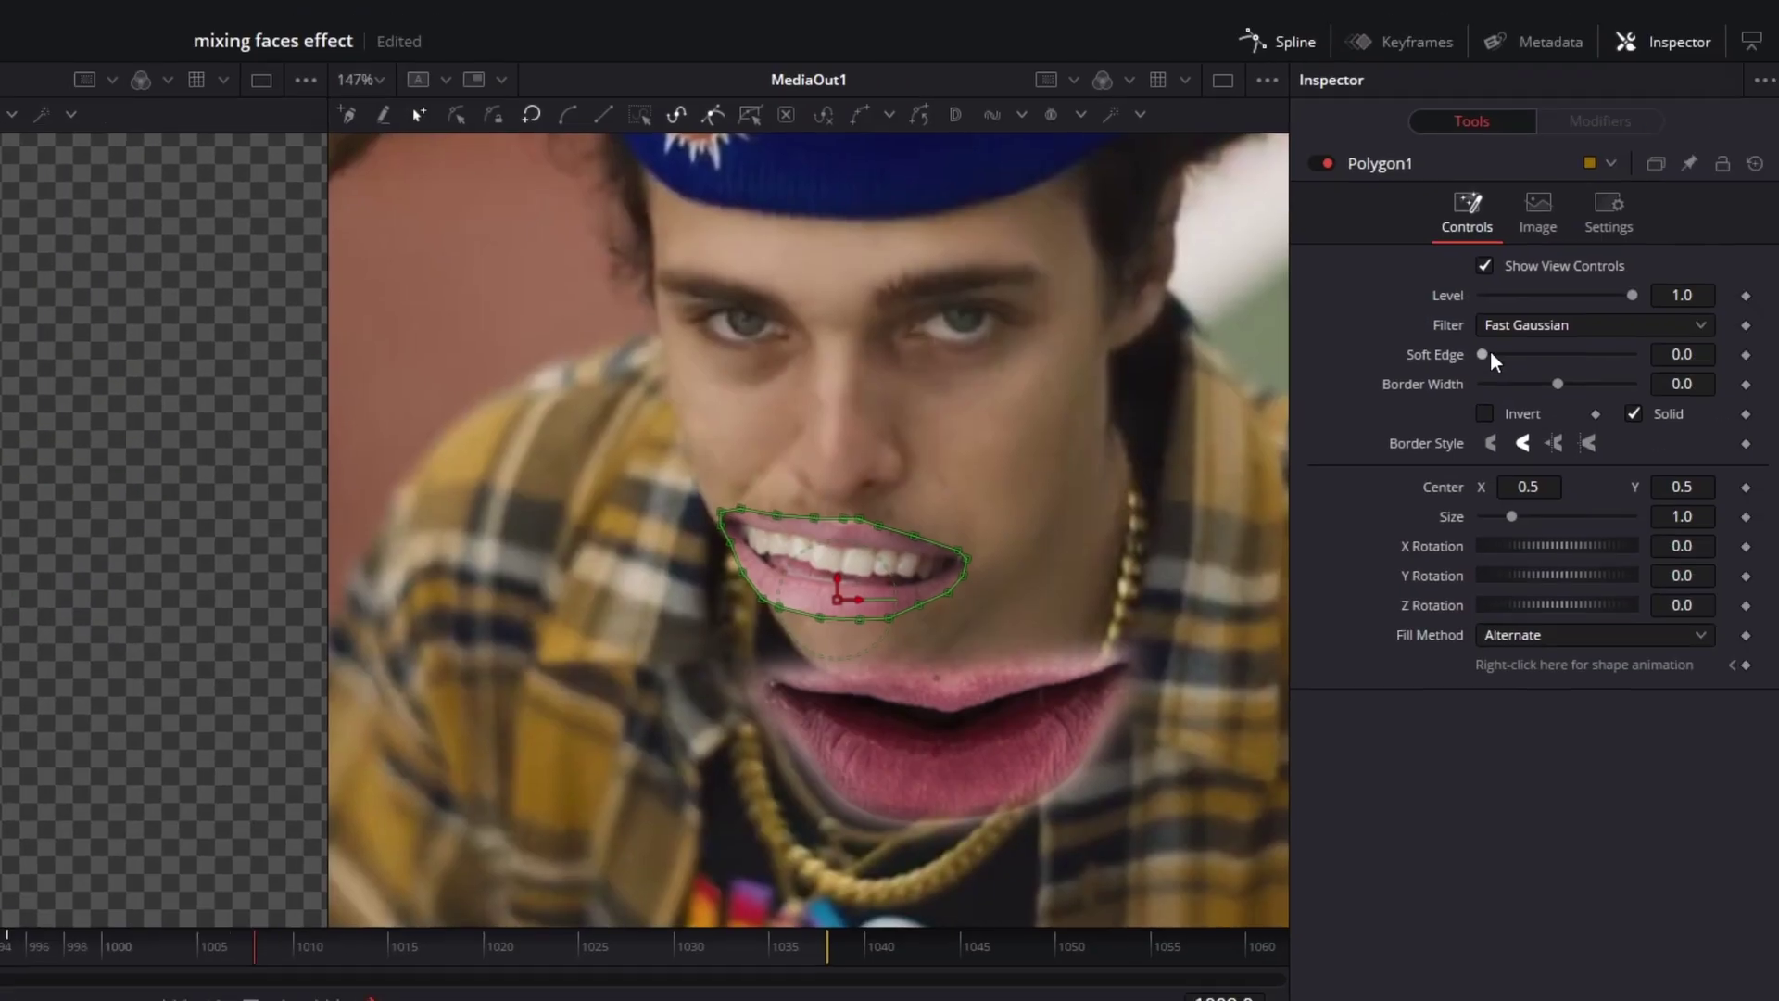
drag(1490, 350, 1484, 358)
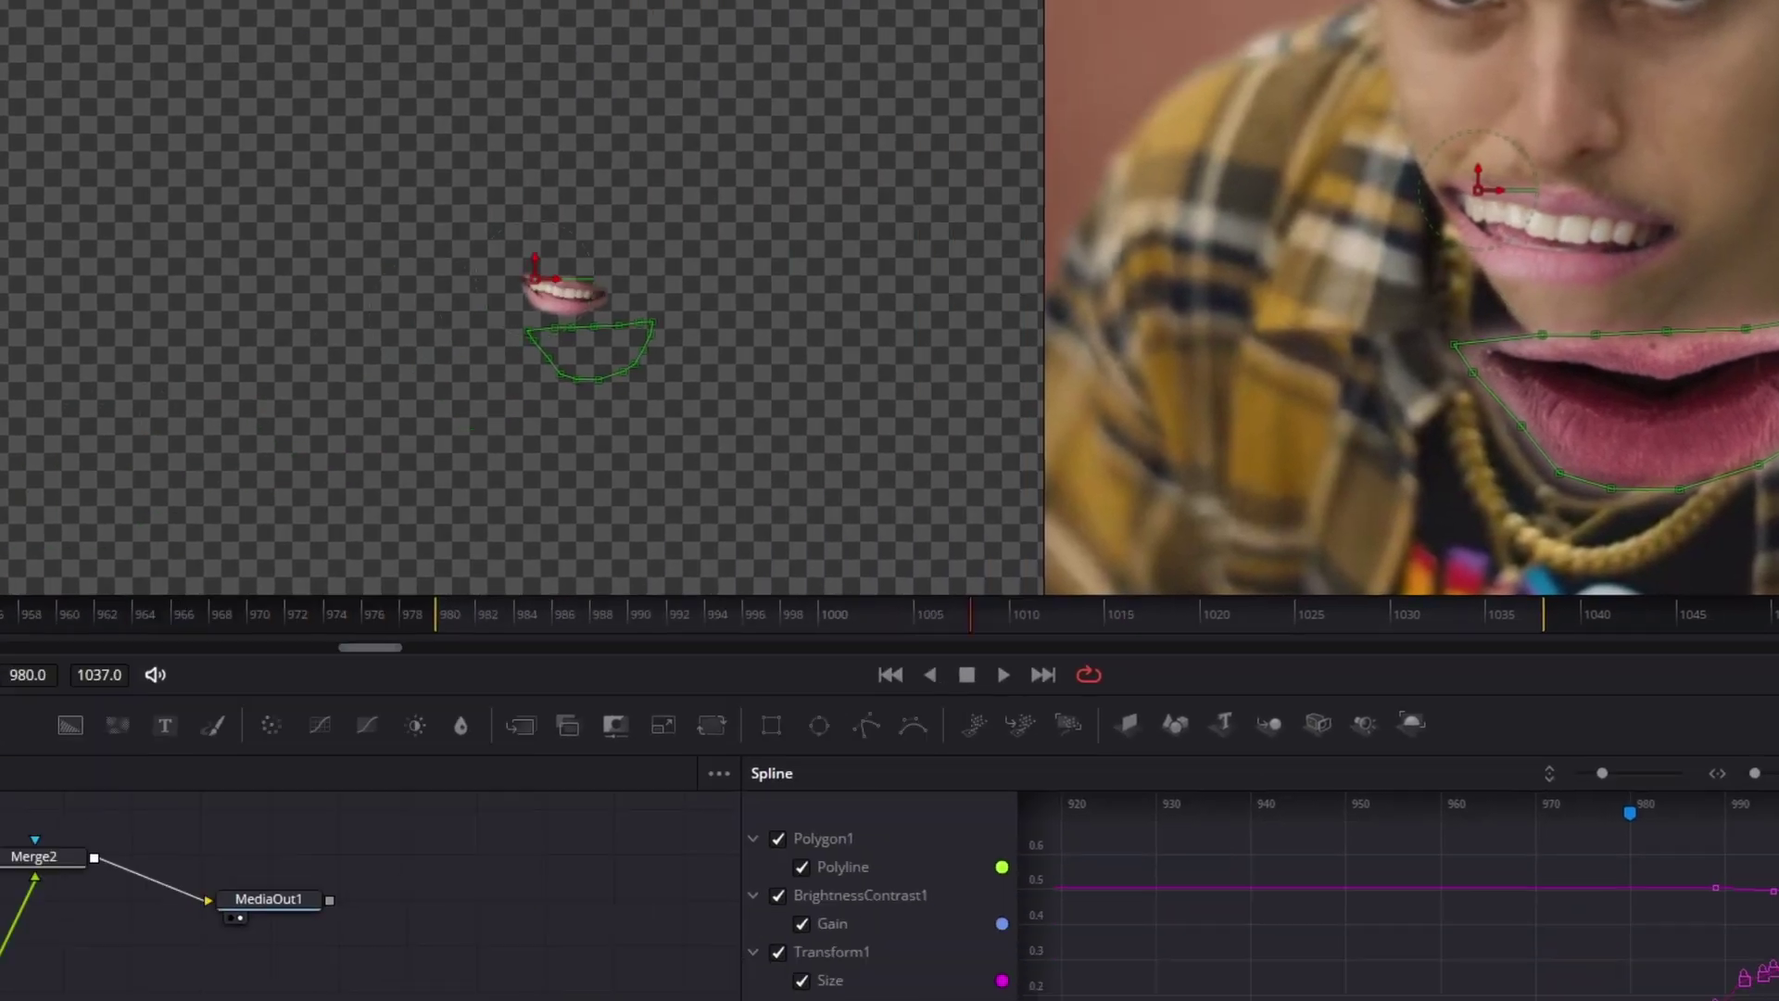
- Add a Transform (Xf) node to the output of the Mouth2 node
click(504, 779)
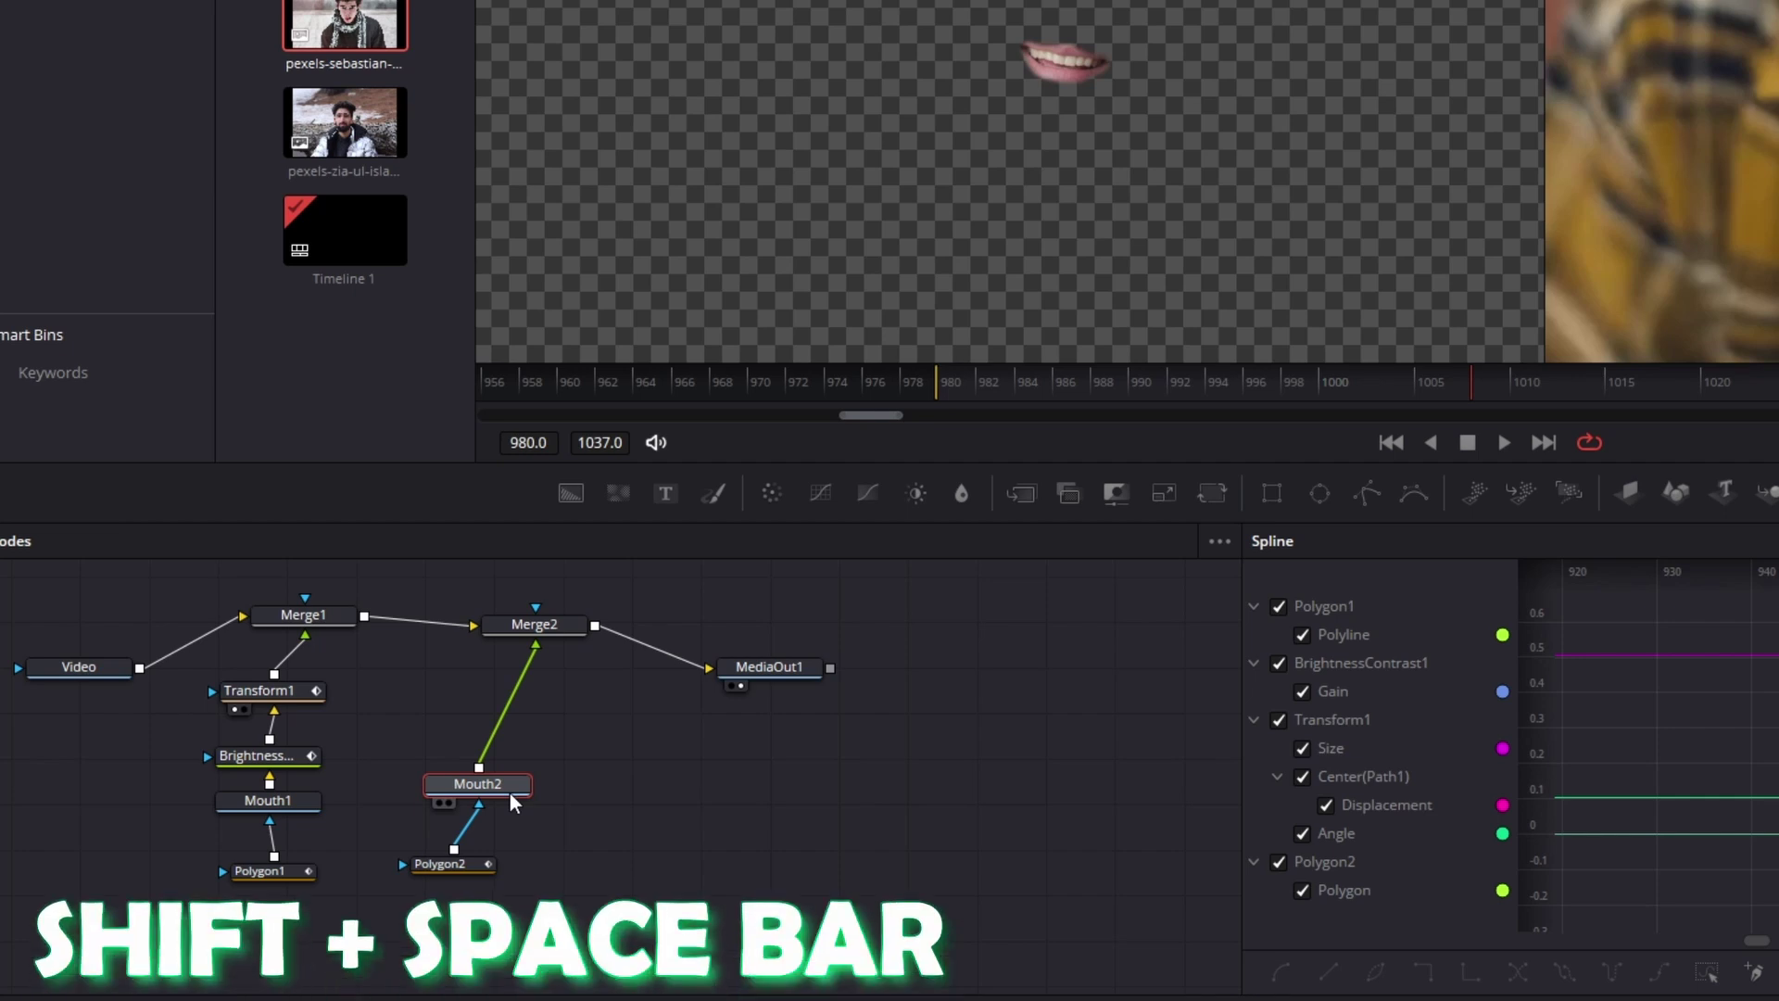
key(shift+space)
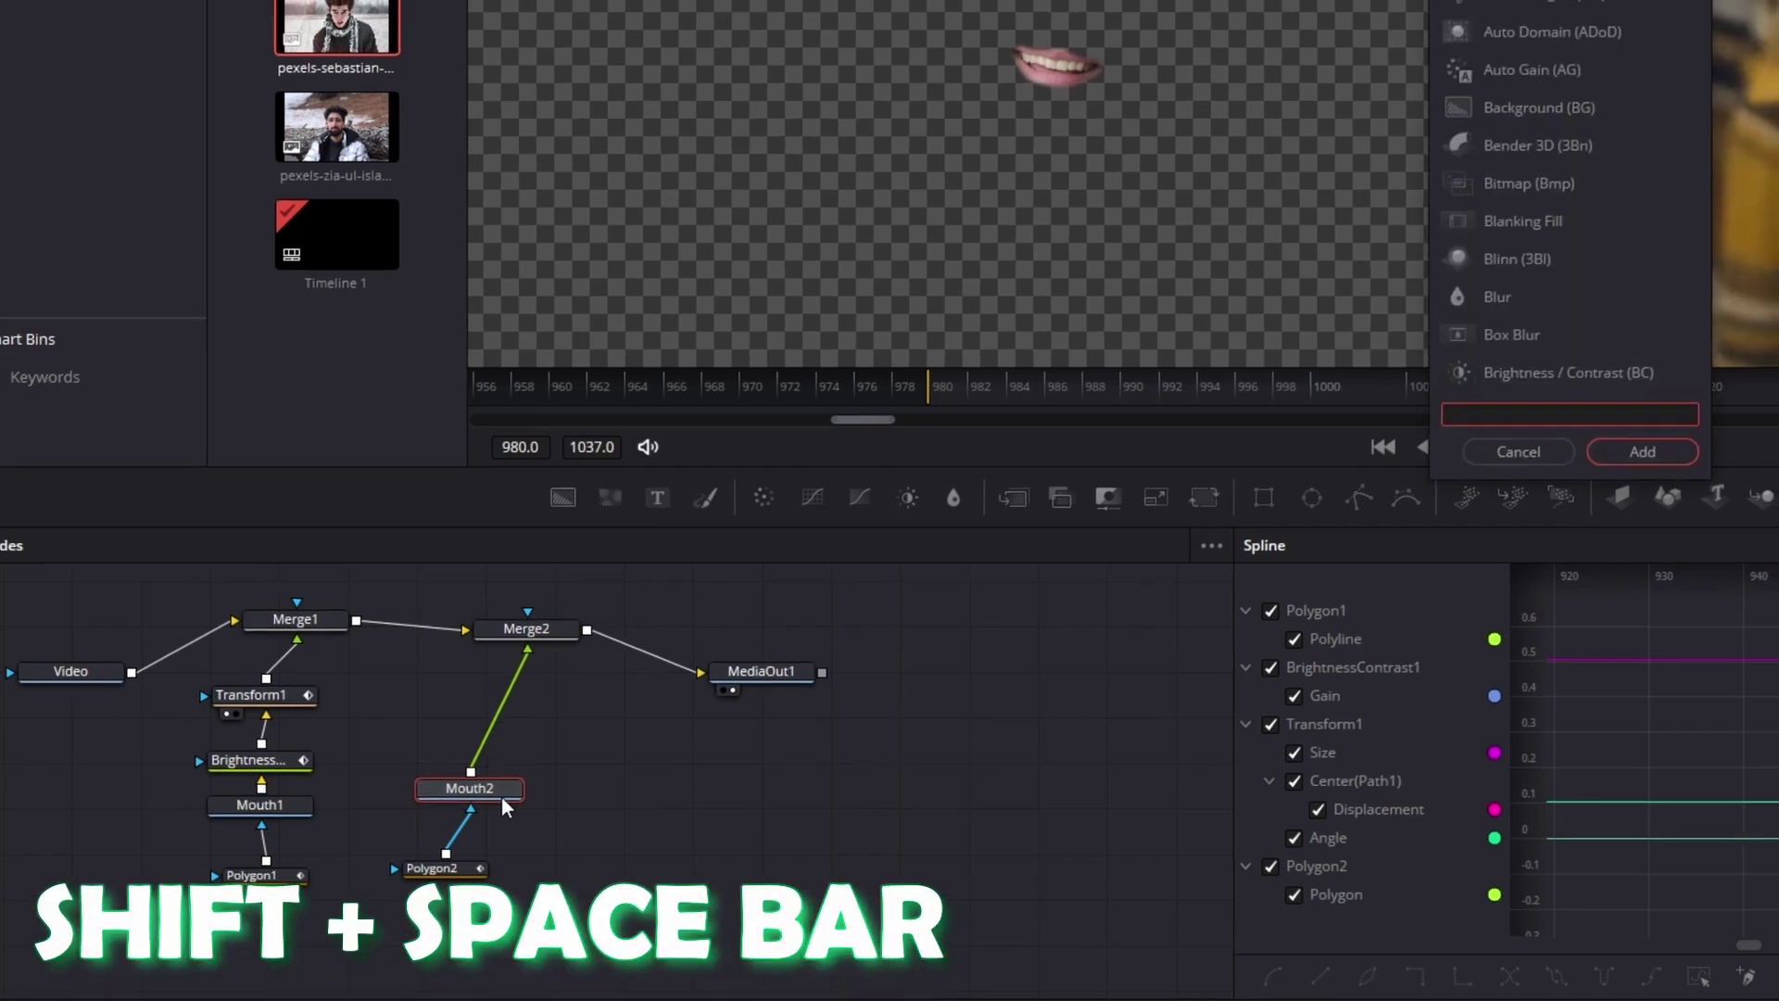
text(trans)
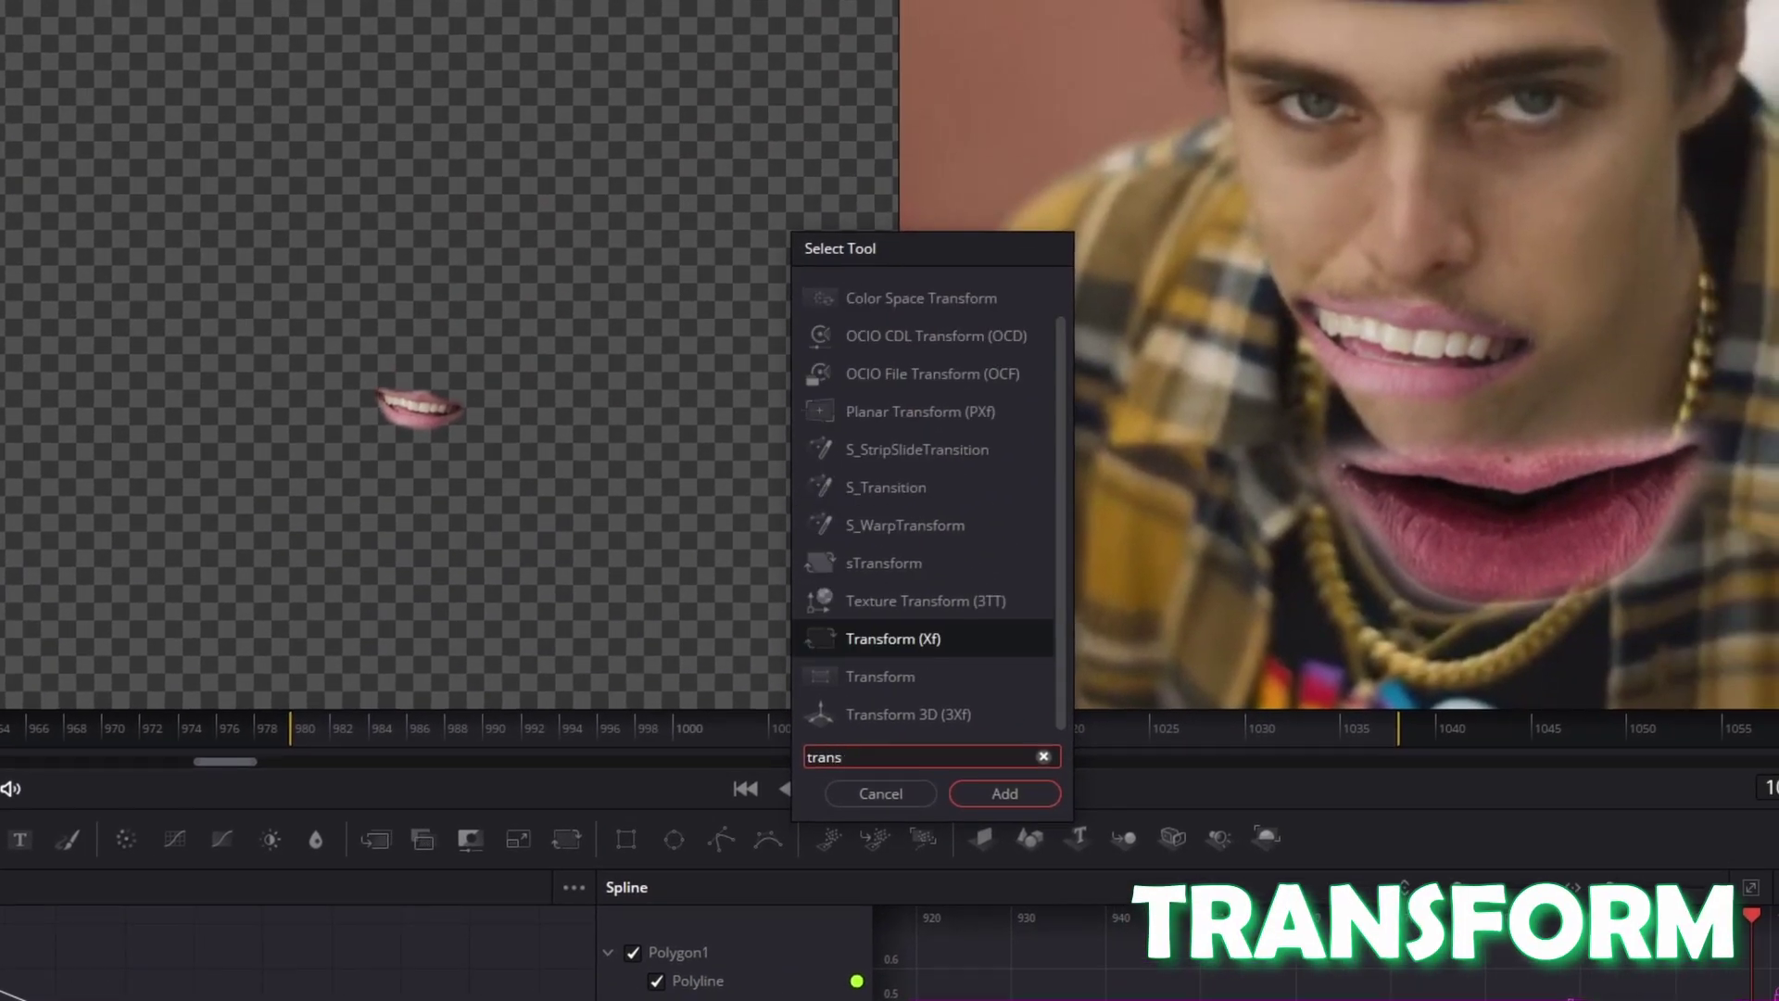
click(910, 648)
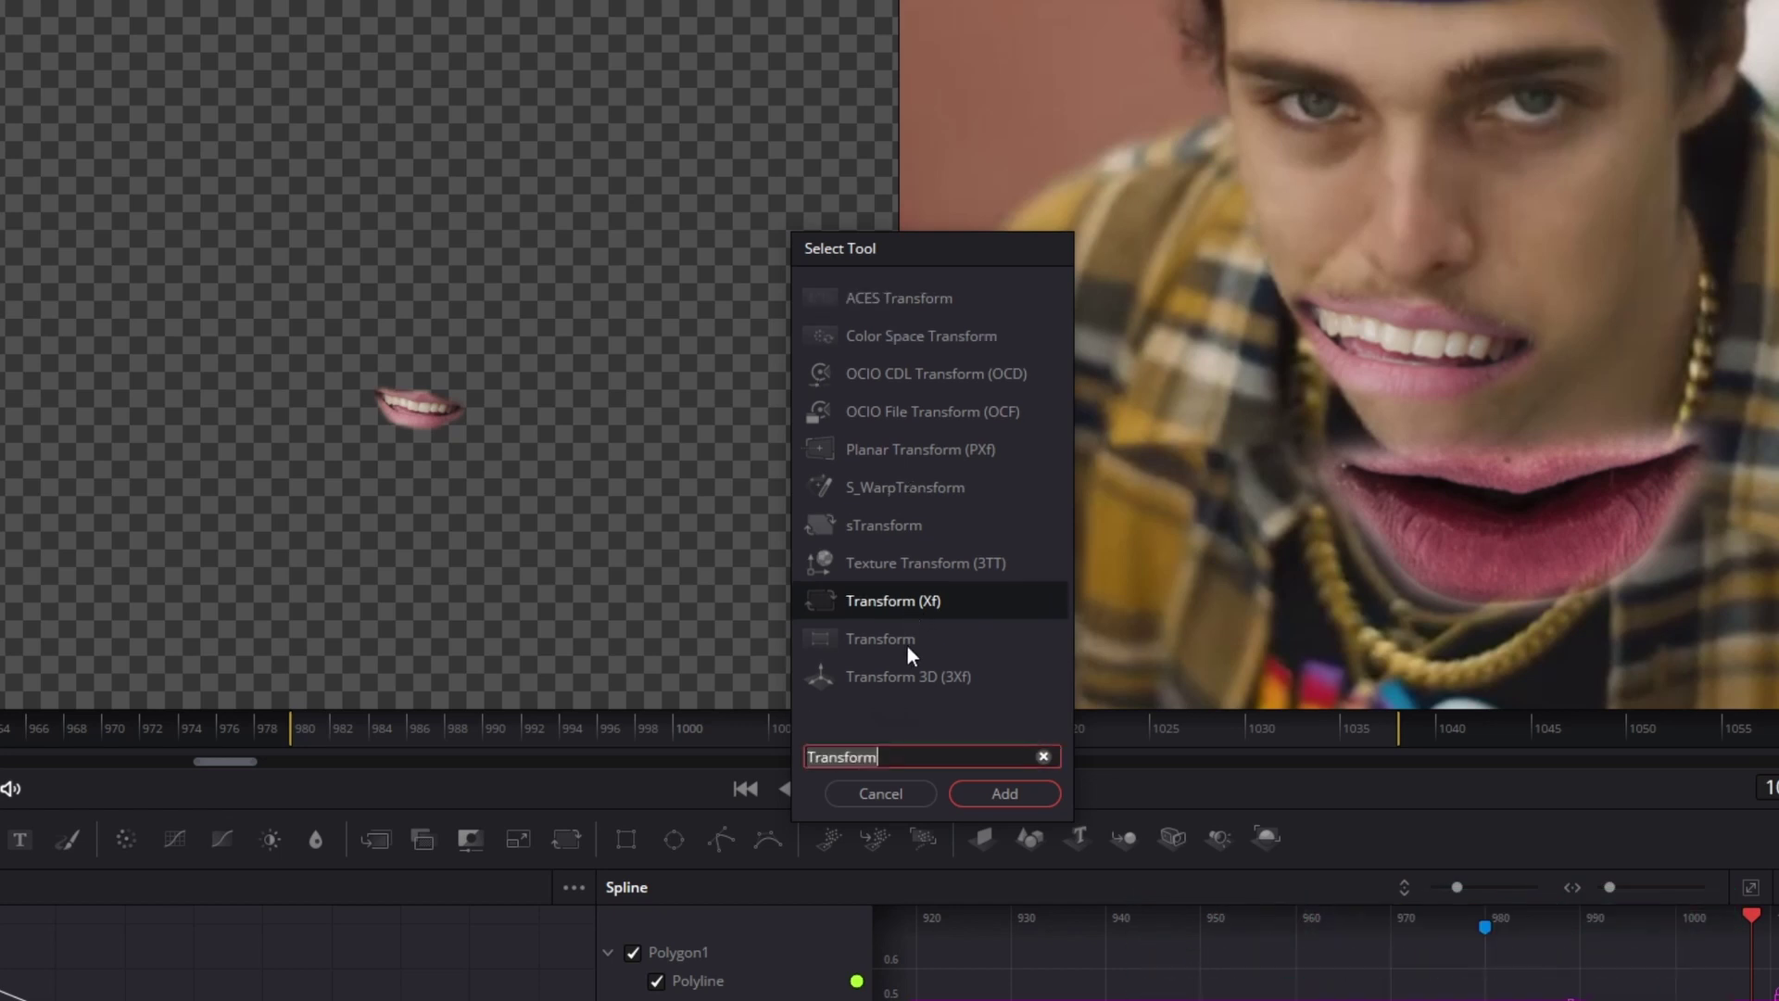
click(997, 792)
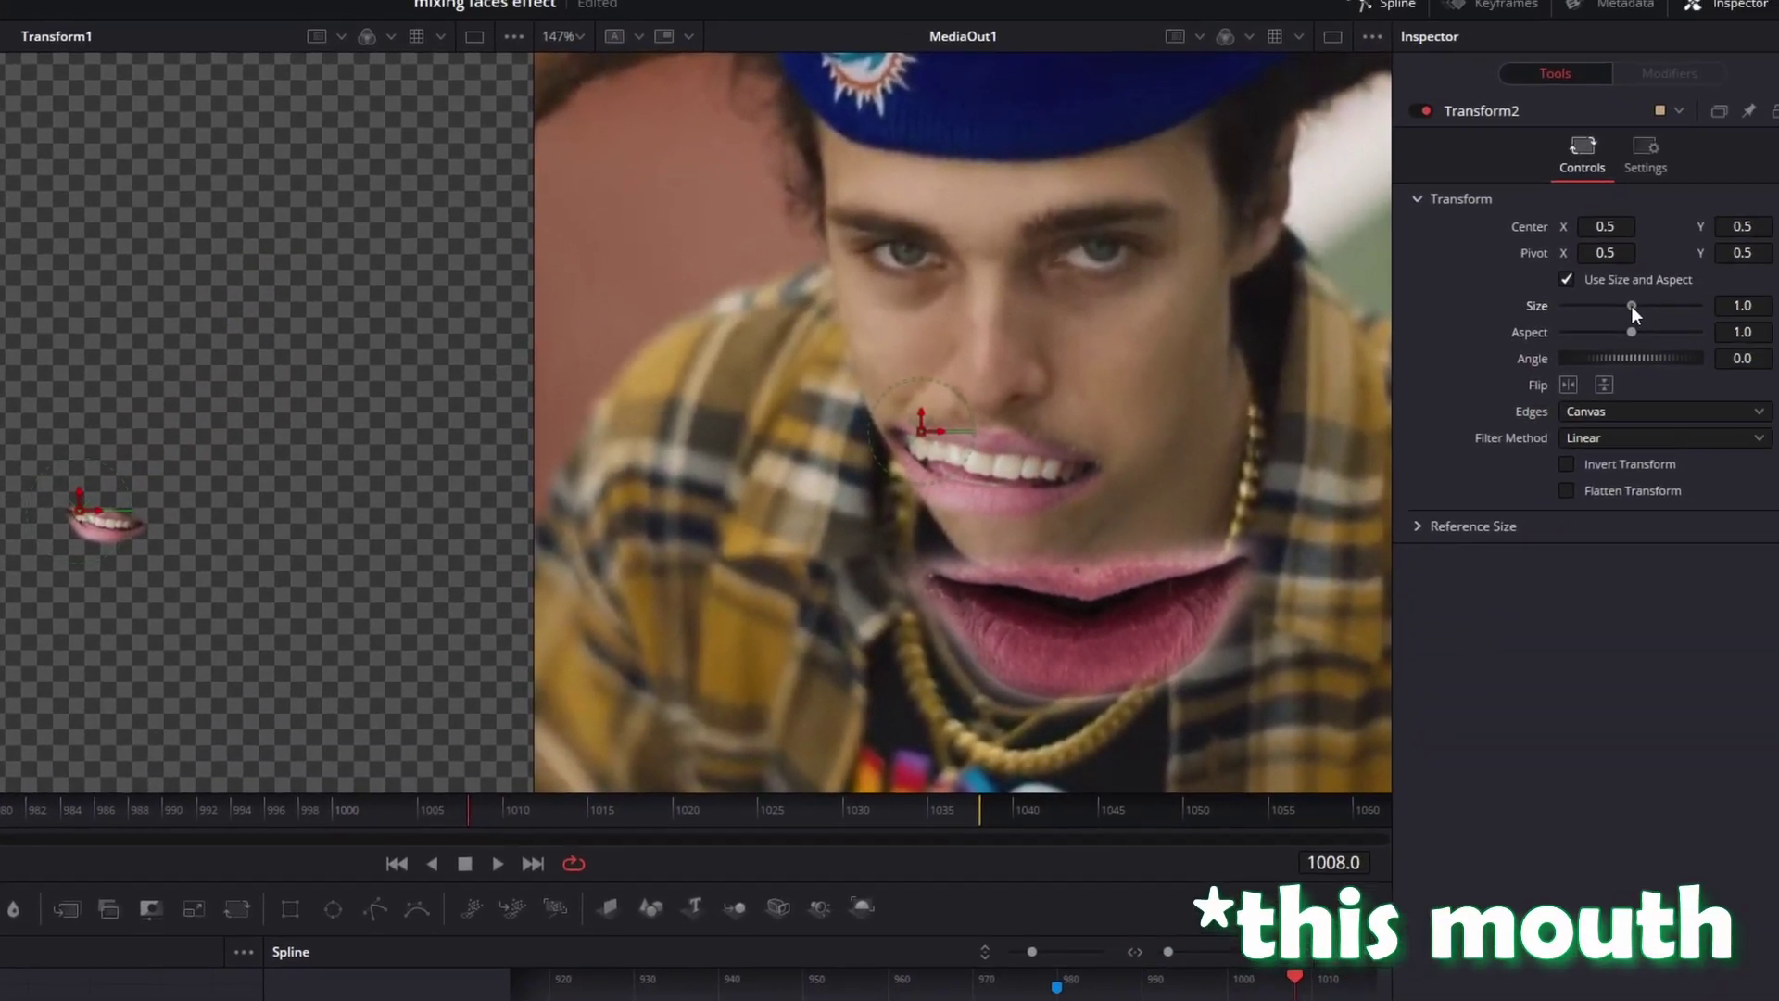
- Fit the second mouth over the rapper's lips with size 0.598, angle -8.6 and center 0.499, 0.515, and disconnect Transform1 from Merge1
drag(1631, 306, 1610, 304)
drag(1742, 358, 1705, 371)
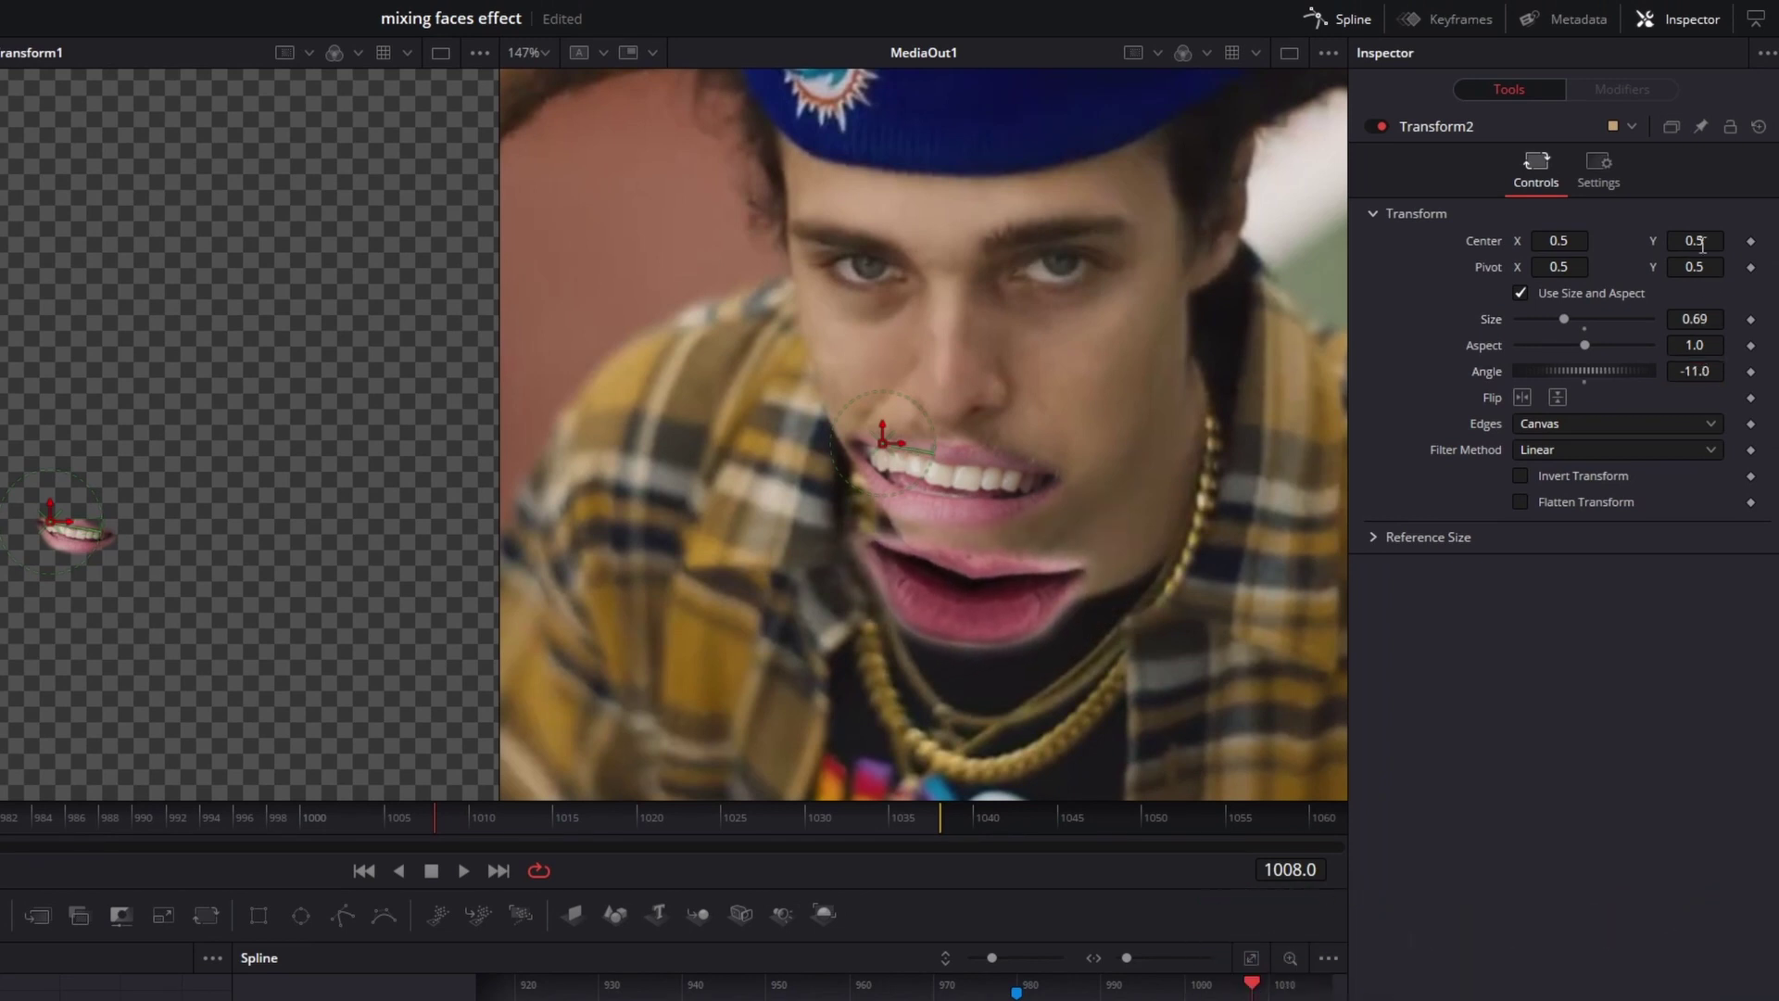
drag(1703, 242, 1720, 242)
drag(1705, 319, 1679, 320)
drag(1703, 241, 1702, 241)
drag(1695, 370, 1713, 371)
drag(1548, 242, 1541, 242)
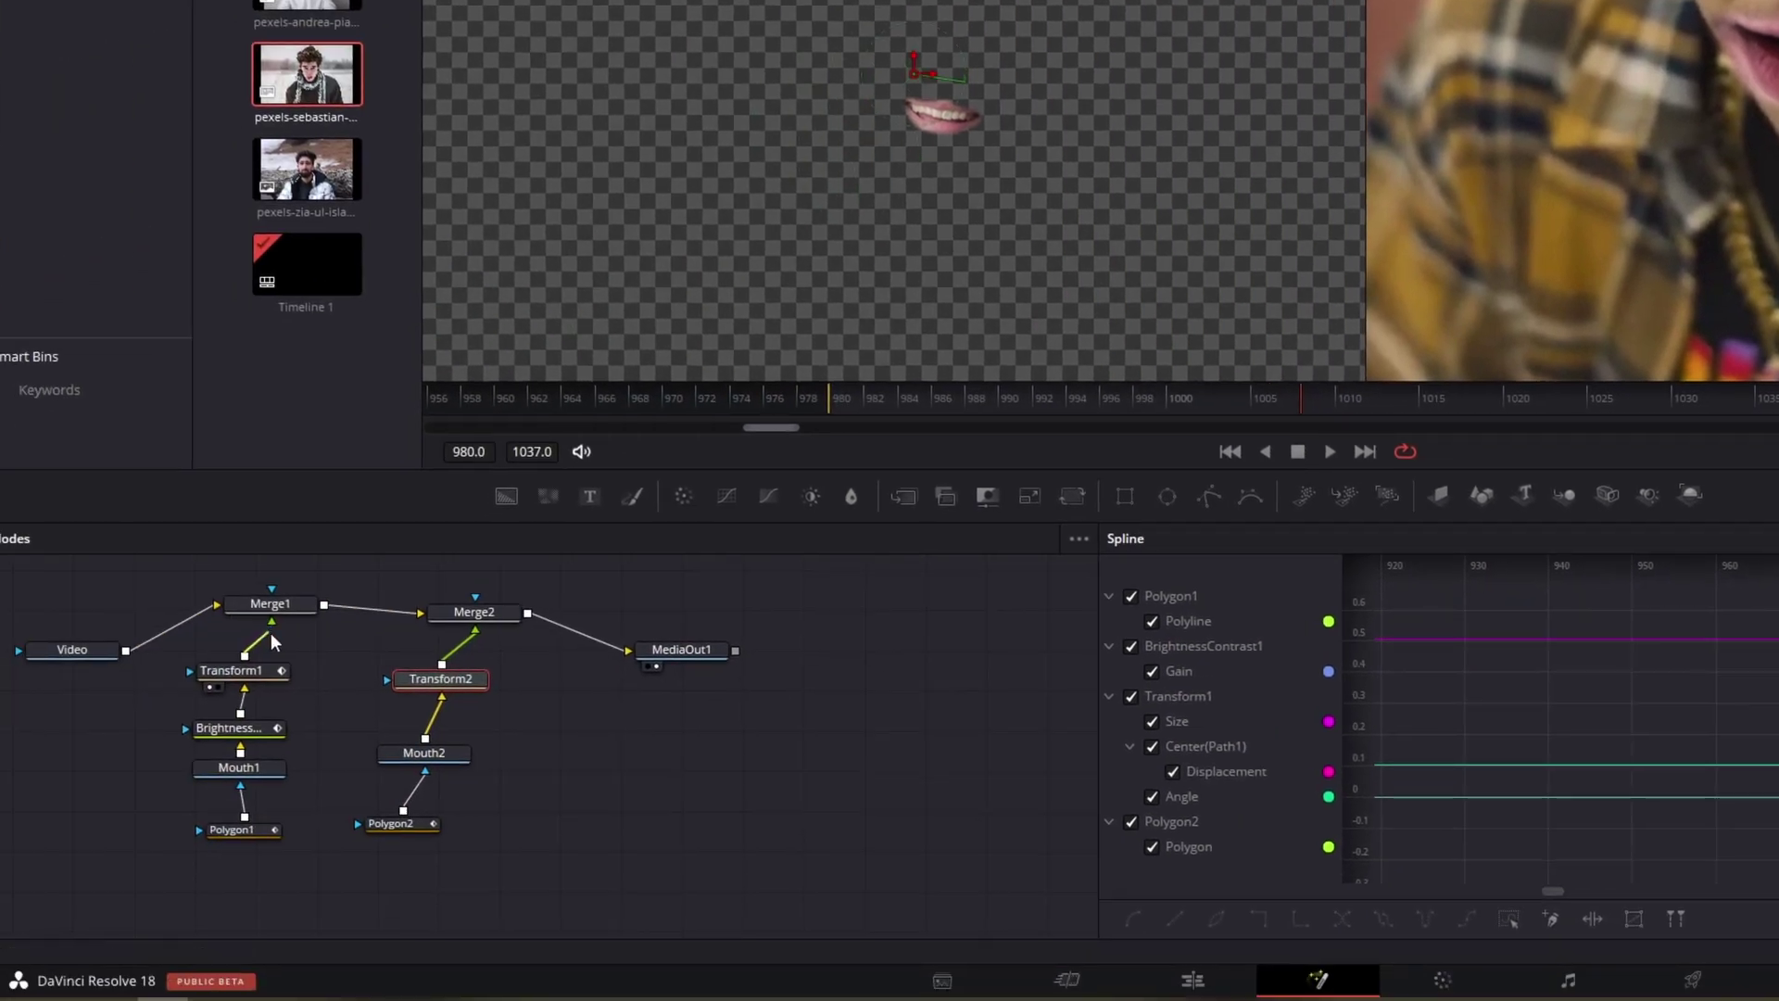
drag(271, 631, 397, 676)
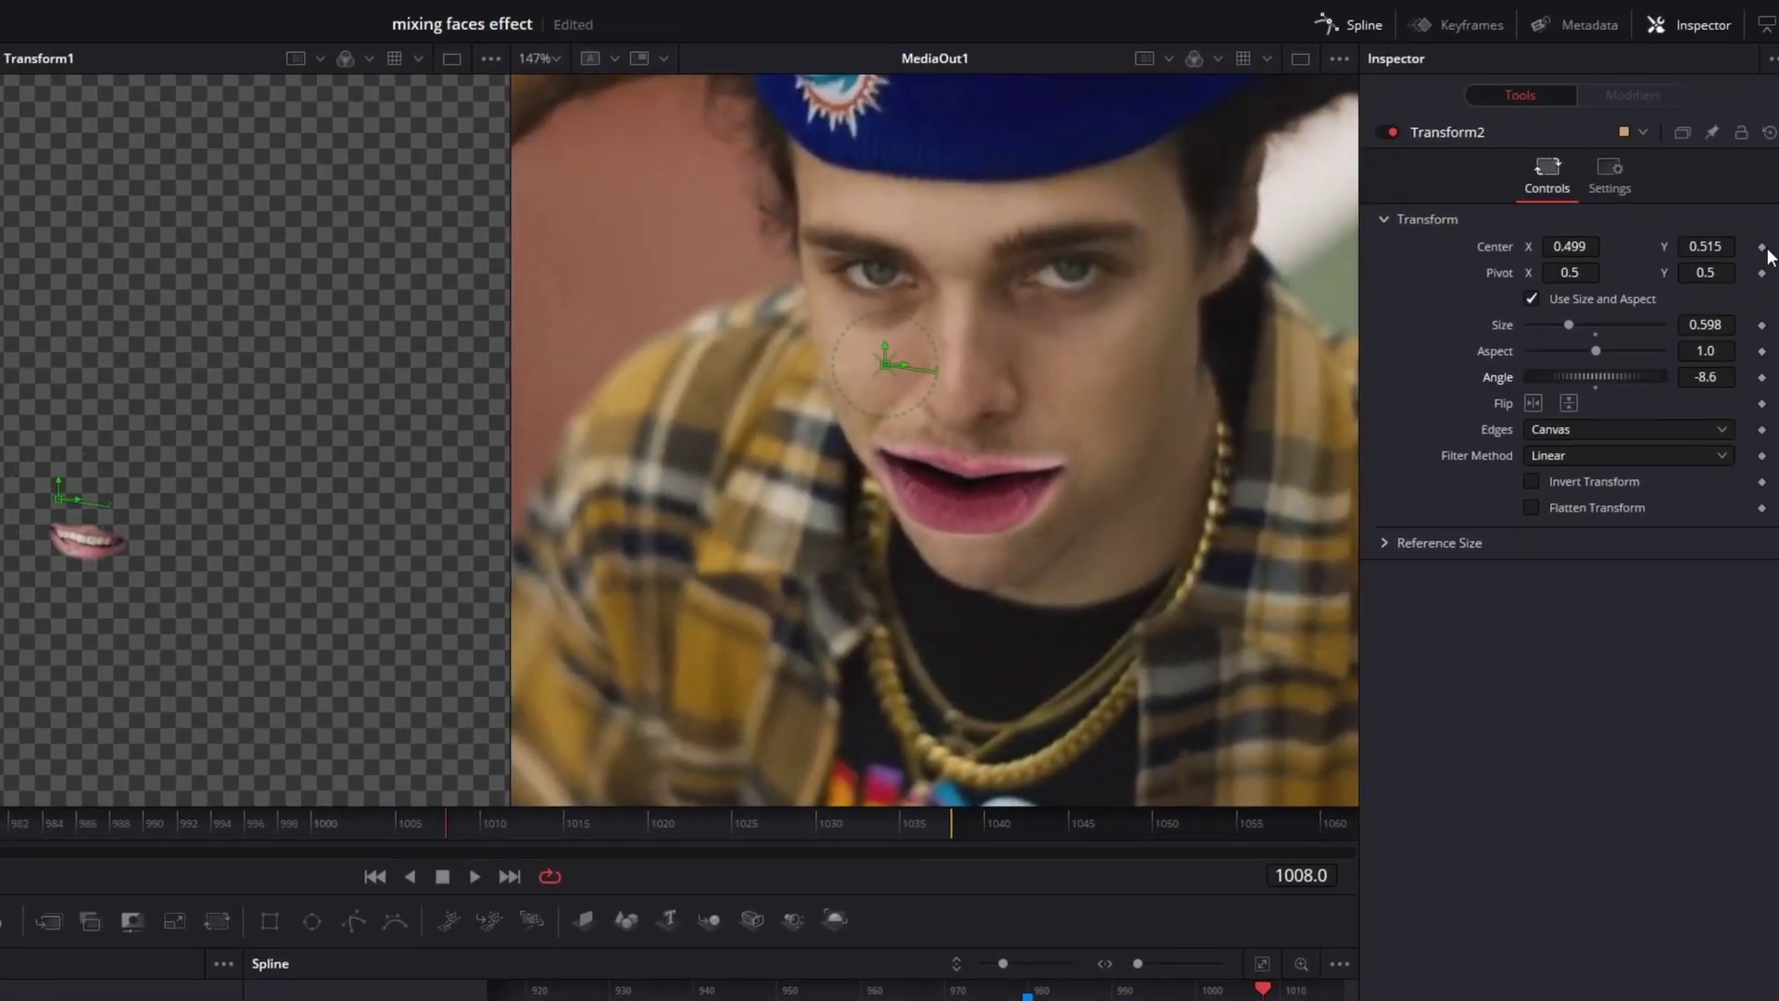
- Set keyframes for Transform2's center, size and angle at frame 1008 and go to frame 980
click(1761, 247)
click(1761, 325)
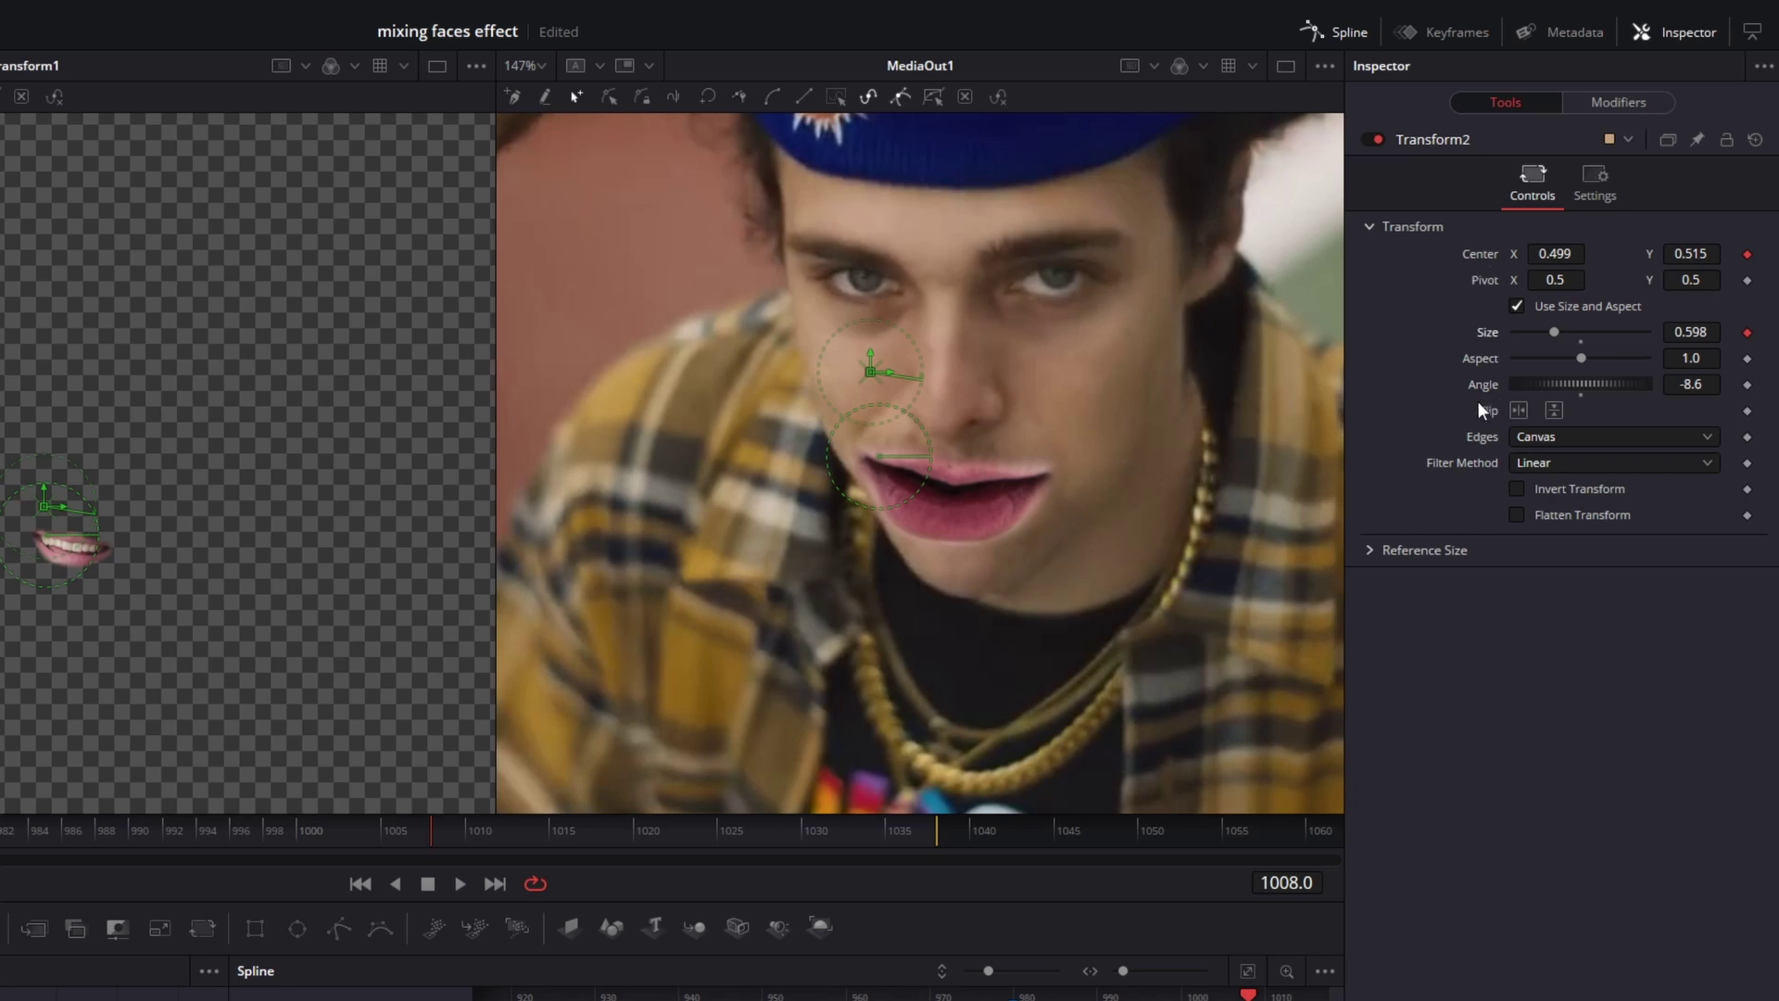
click(1747, 385)
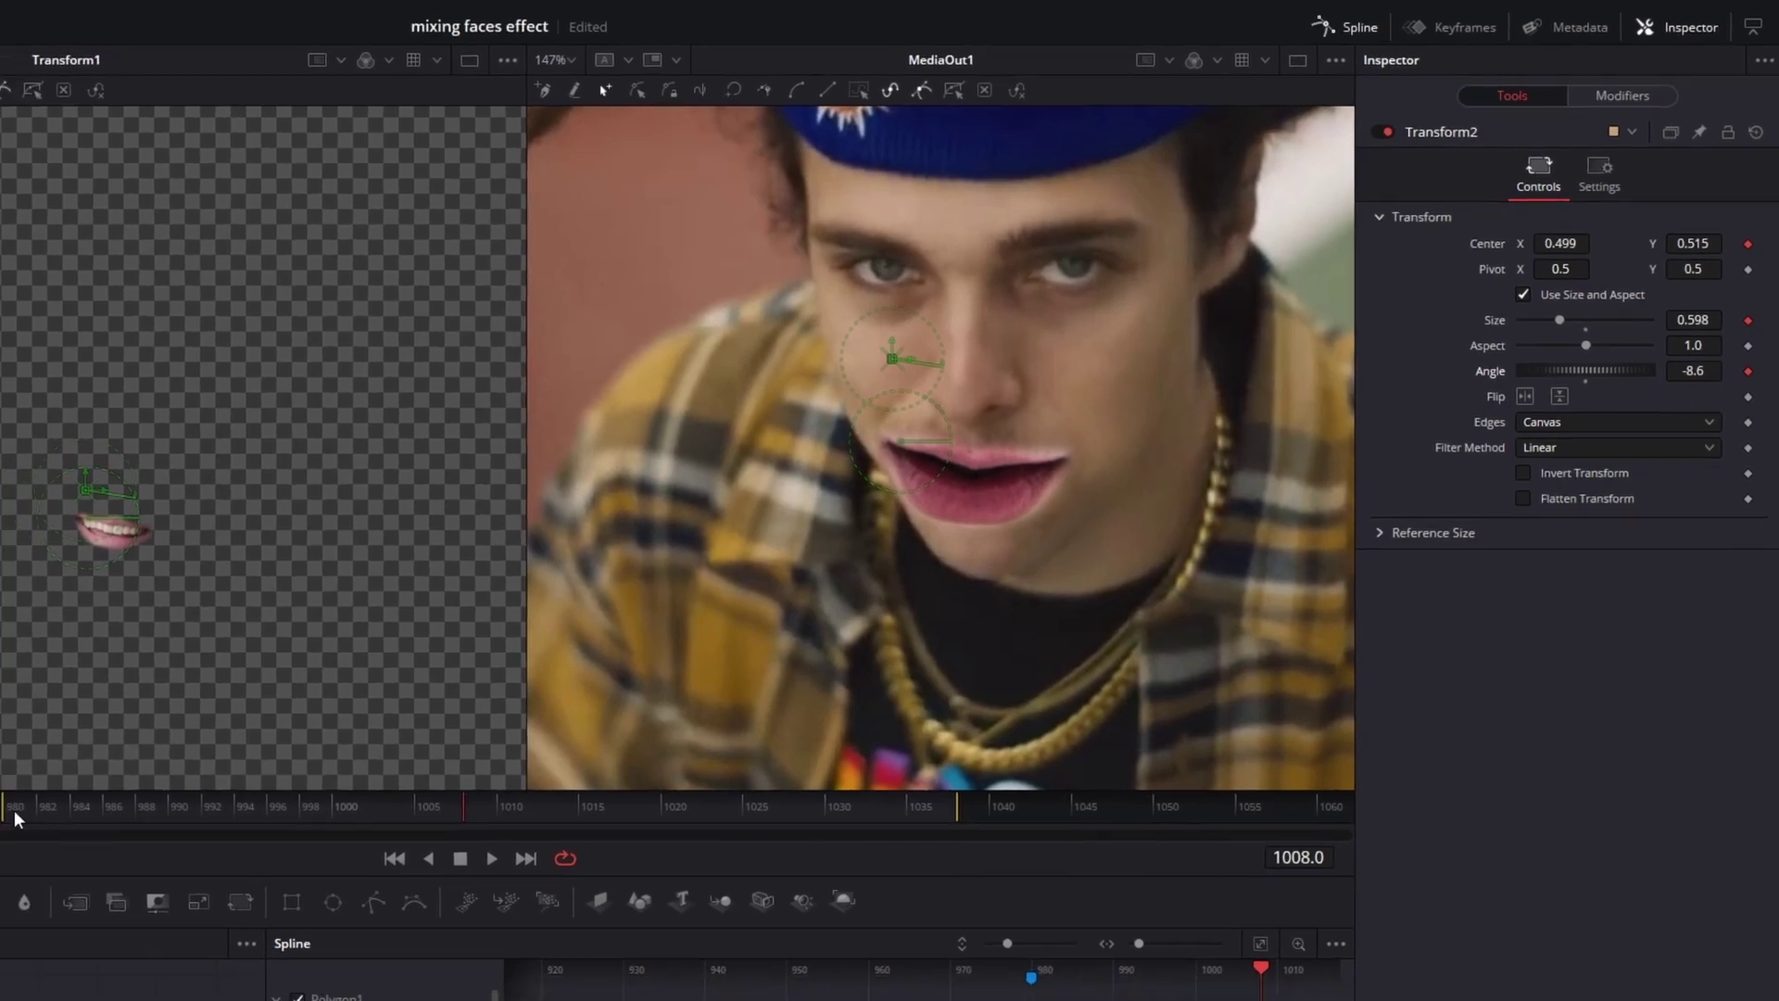
click(13, 812)
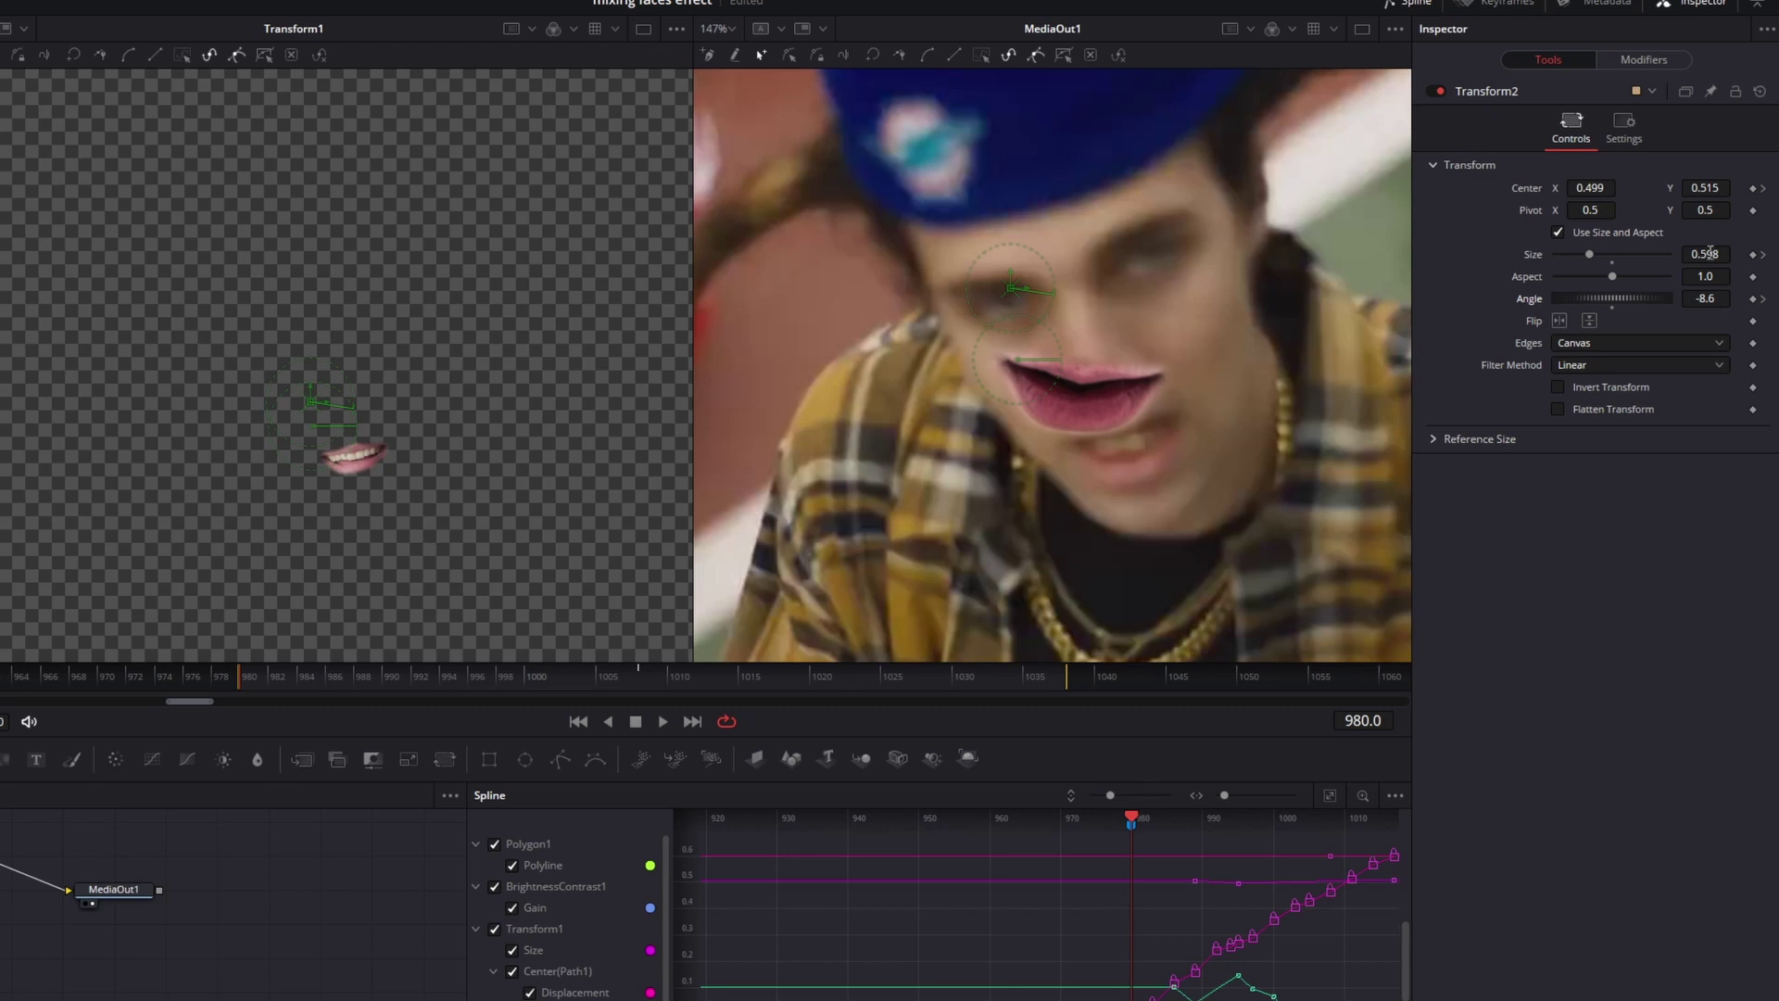
- Refit the second mouth over the rapper's lips at frame 980 by adjusting Transform2's center and setting its angle to 12.2
drag(1705, 298, 1734, 298)
mouse_move(1705, 188)
mouse_down()
mouse_move(1688, 188)
mouse_move(1705, 188)
mouse_up()
drag(1590, 188, 1610, 188)
drag(1704, 298, 1719, 298)
mouse_move(1705, 188)
mouse_down()
mouse_move(1687, 188)
mouse_move(1704, 188)
mouse_up()
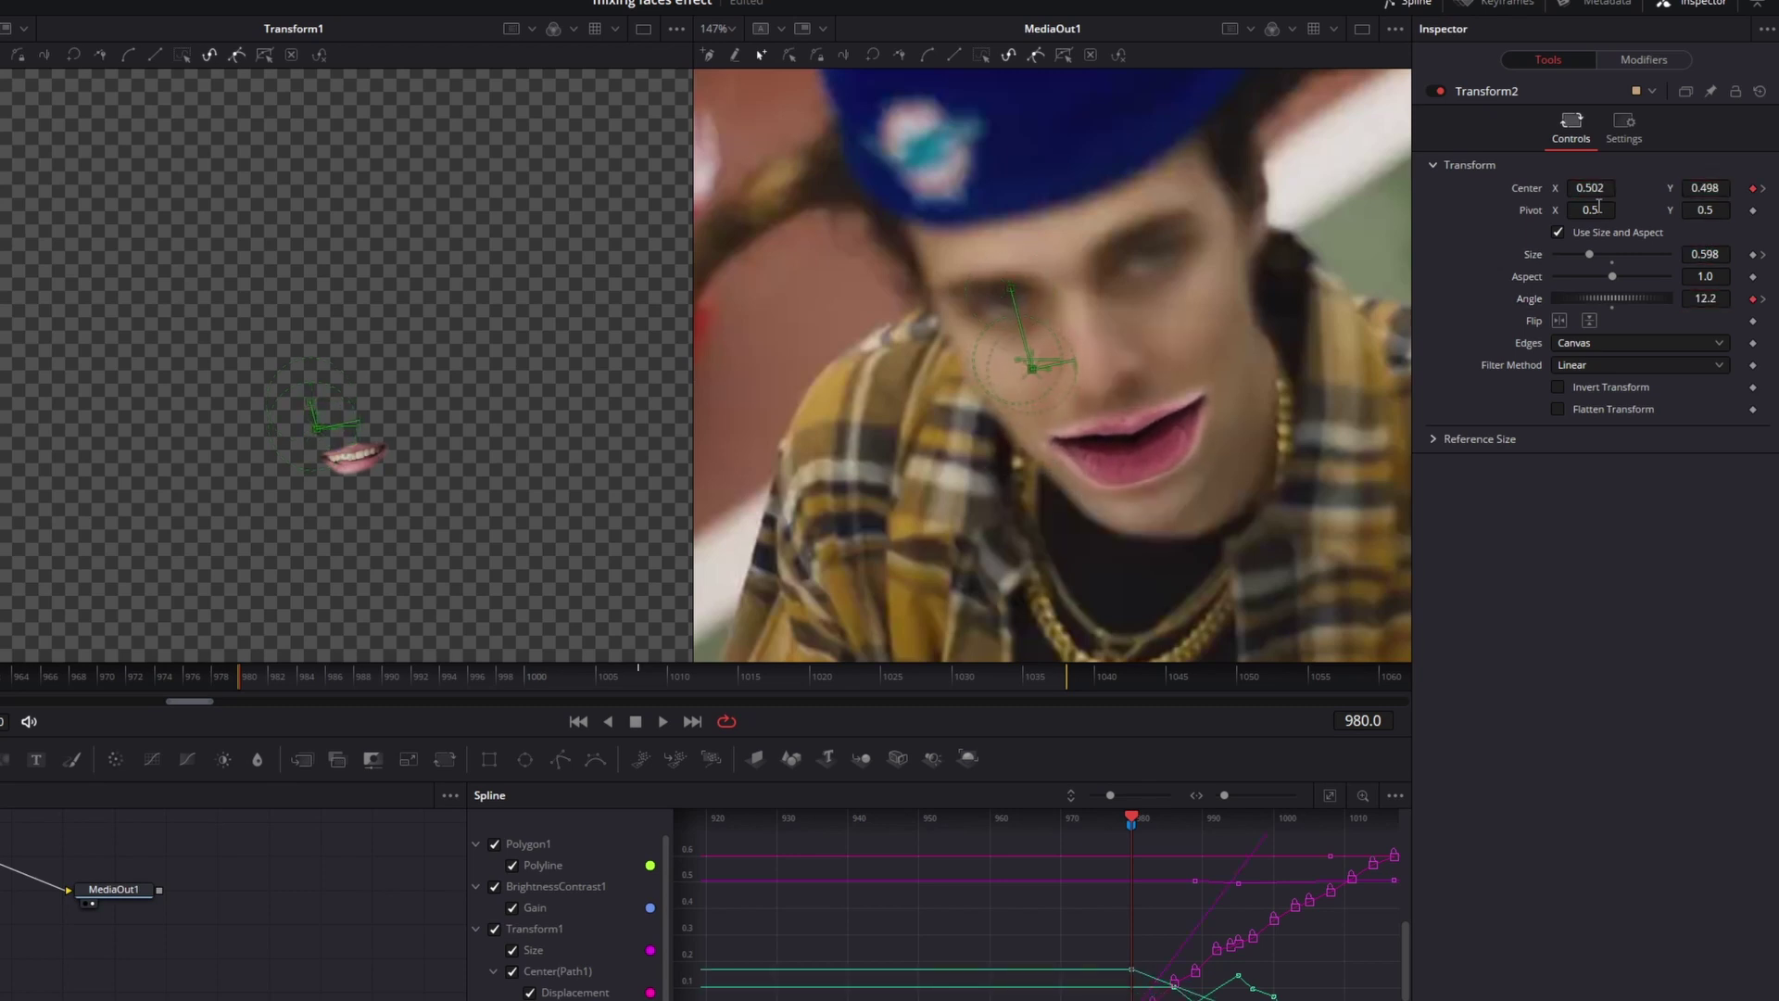
drag(1590, 188, 1621, 188)
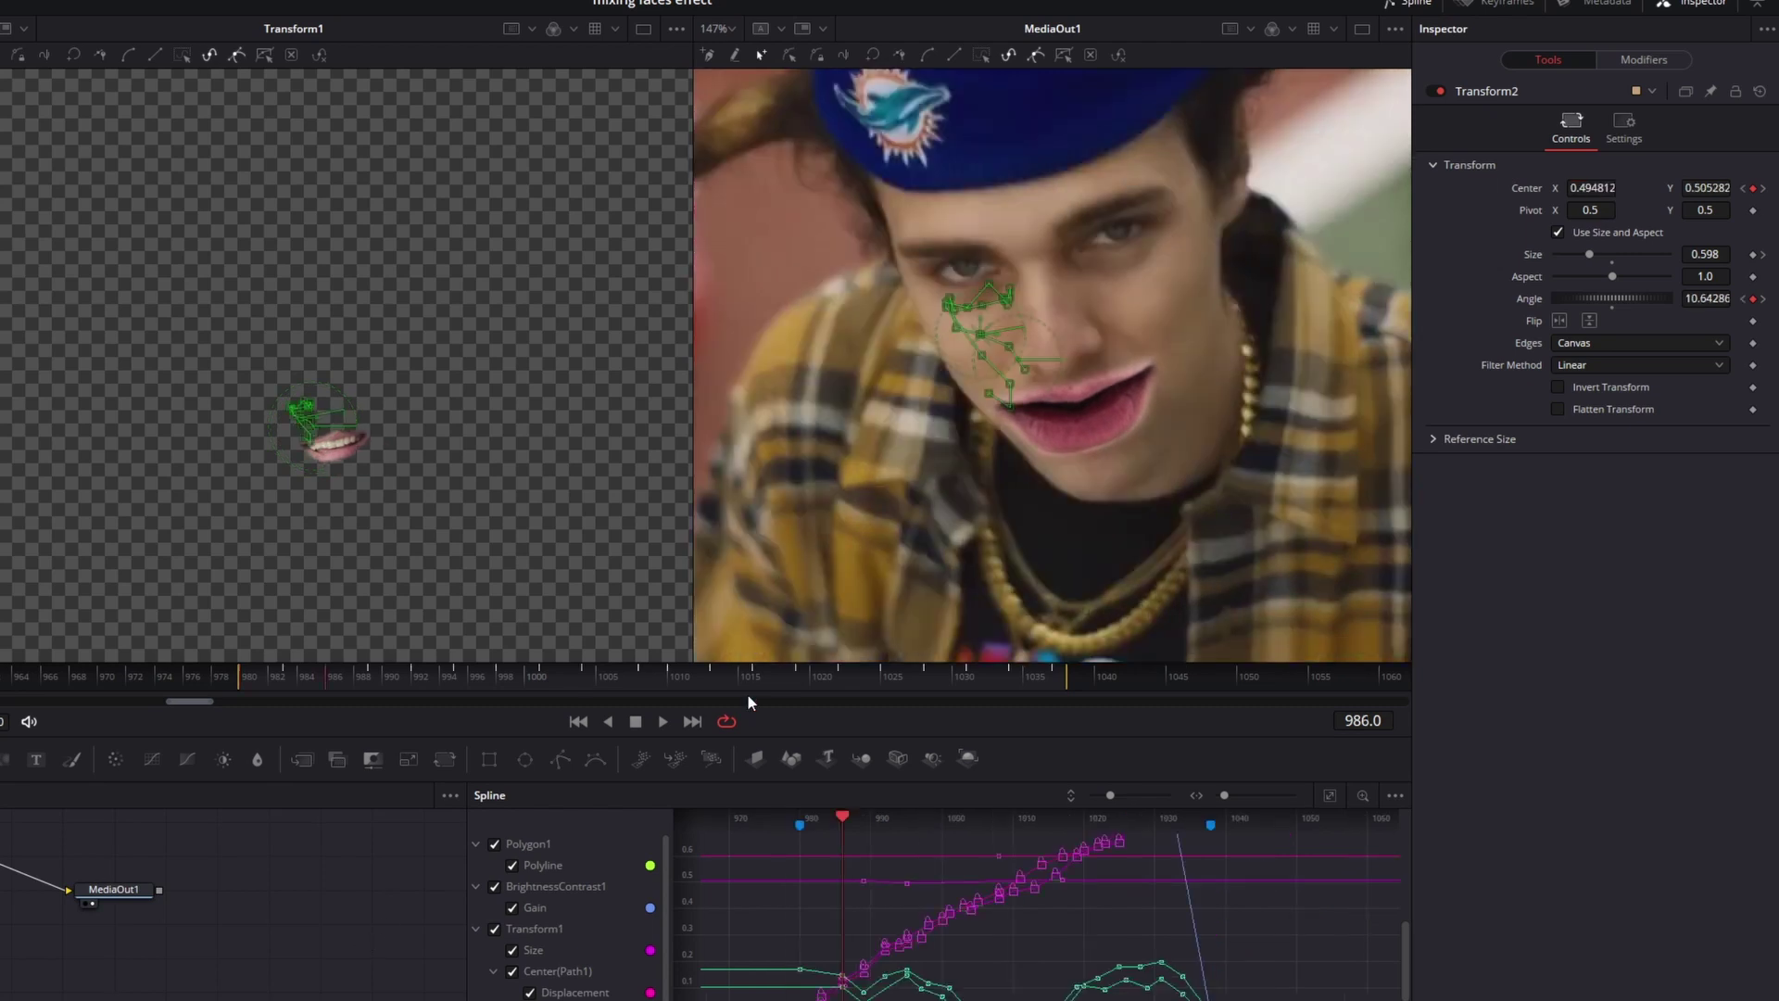
- Go to frame 1030 and add a Brightness / Contrast node to the output of the Mouth2 node
mouse_move(977, 680)
mouse_down()
mouse_move(931, 674)
mouse_move(958, 675)
mouse_up()
click(33, 947)
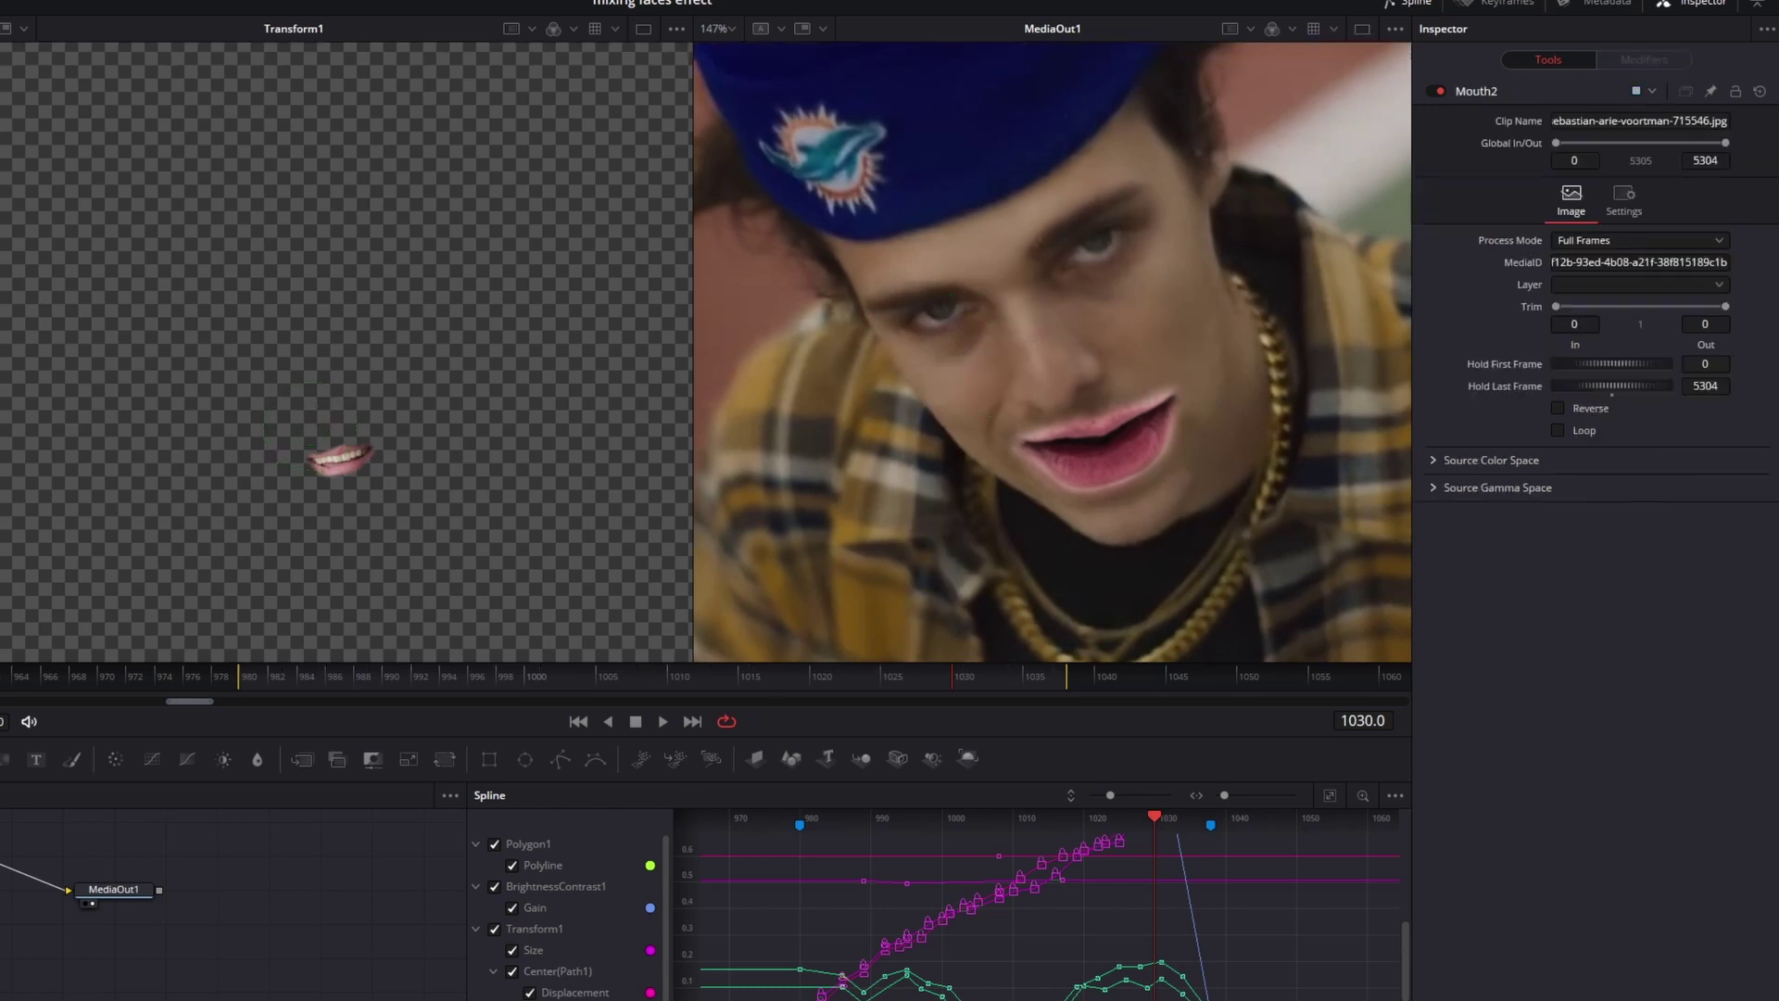
key(shift+space)
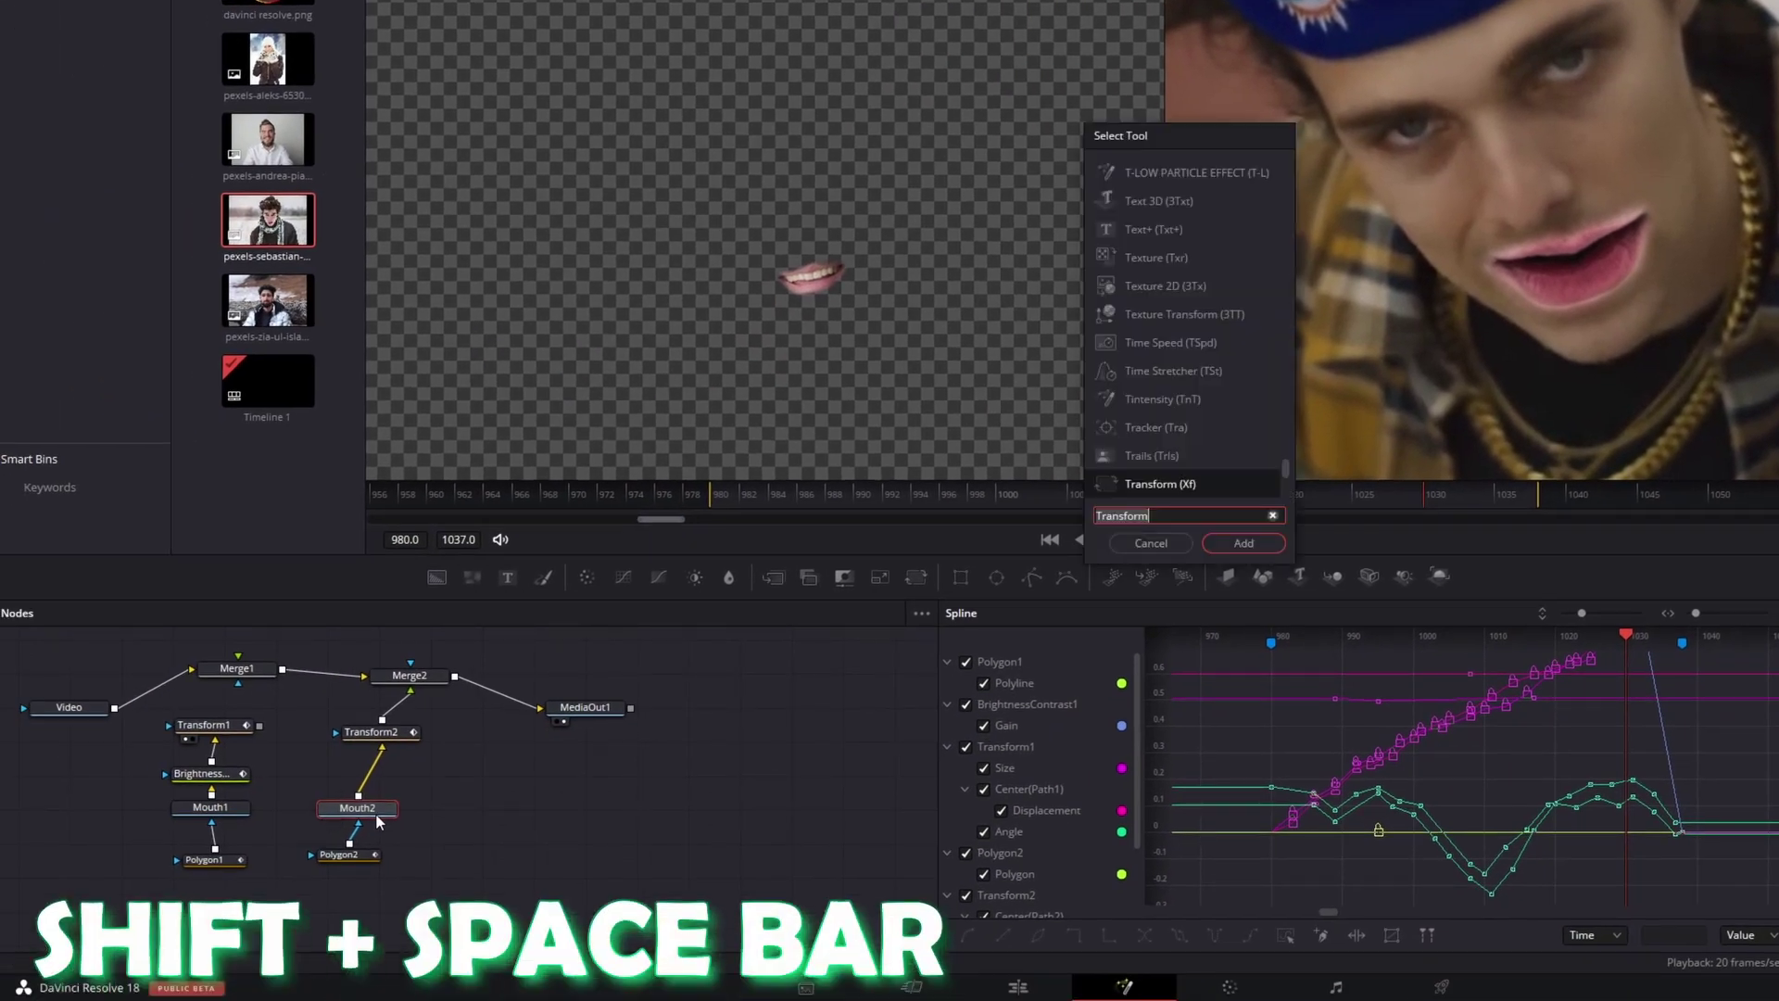
text(brightness)
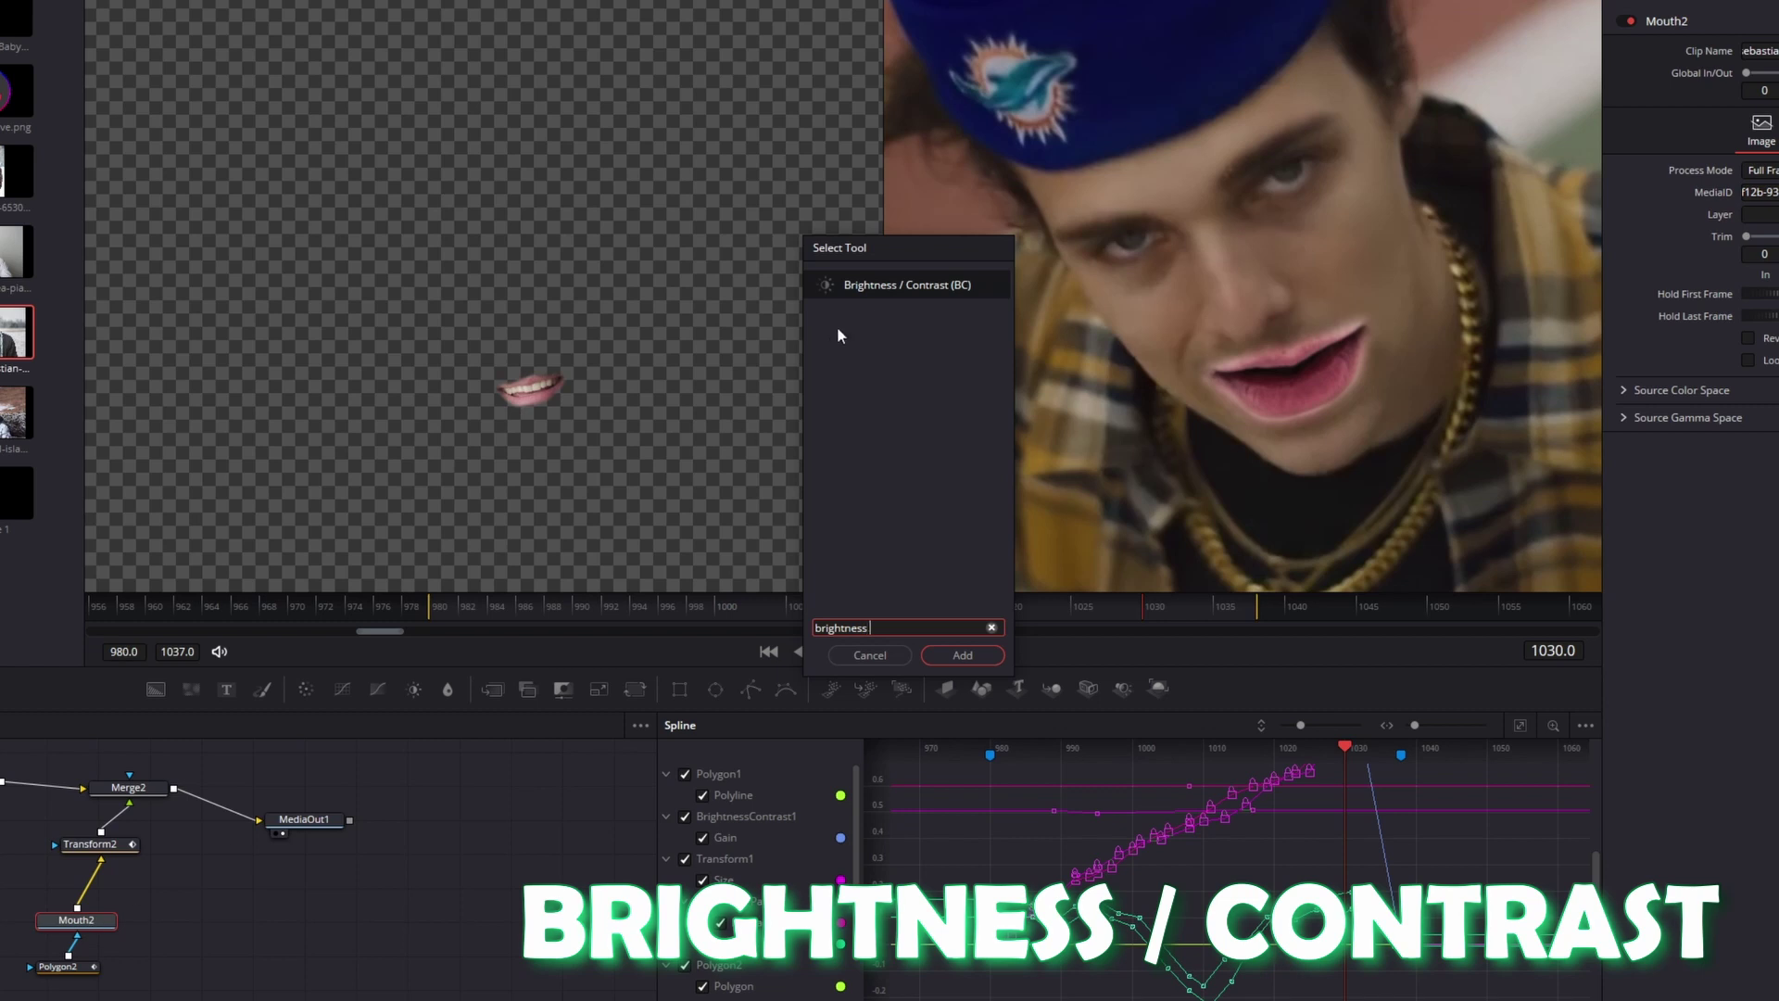
click(871, 285)
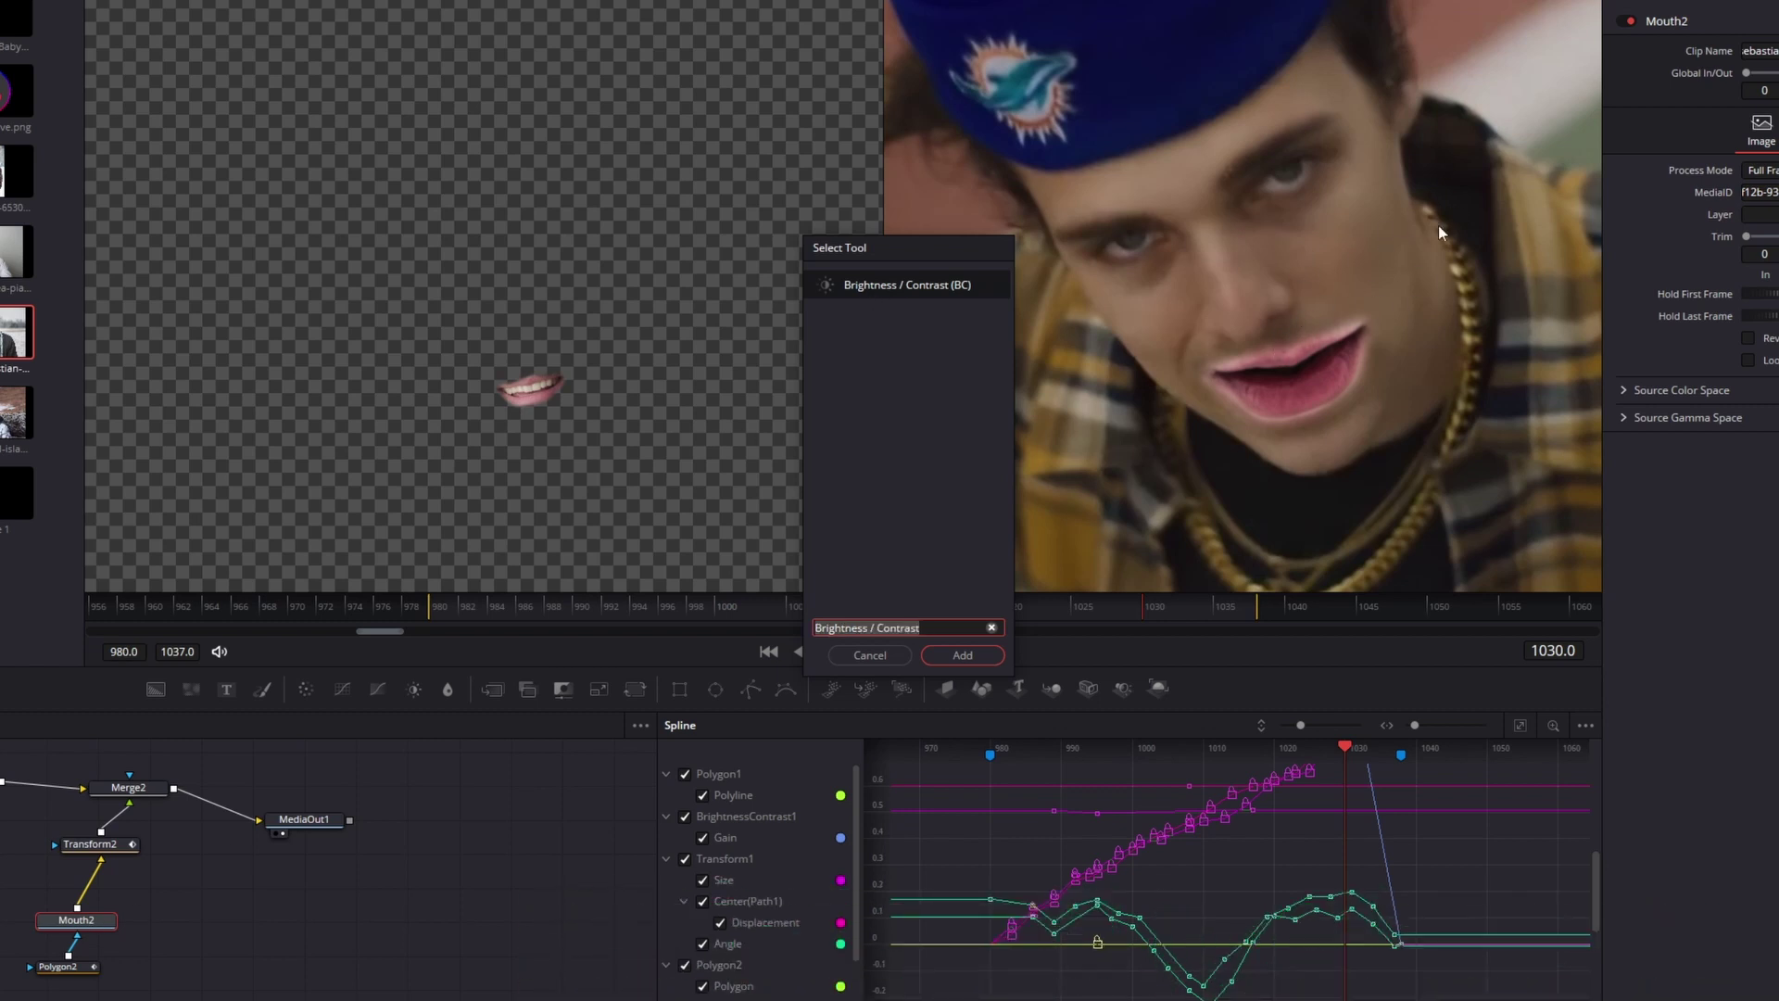
key(Return)
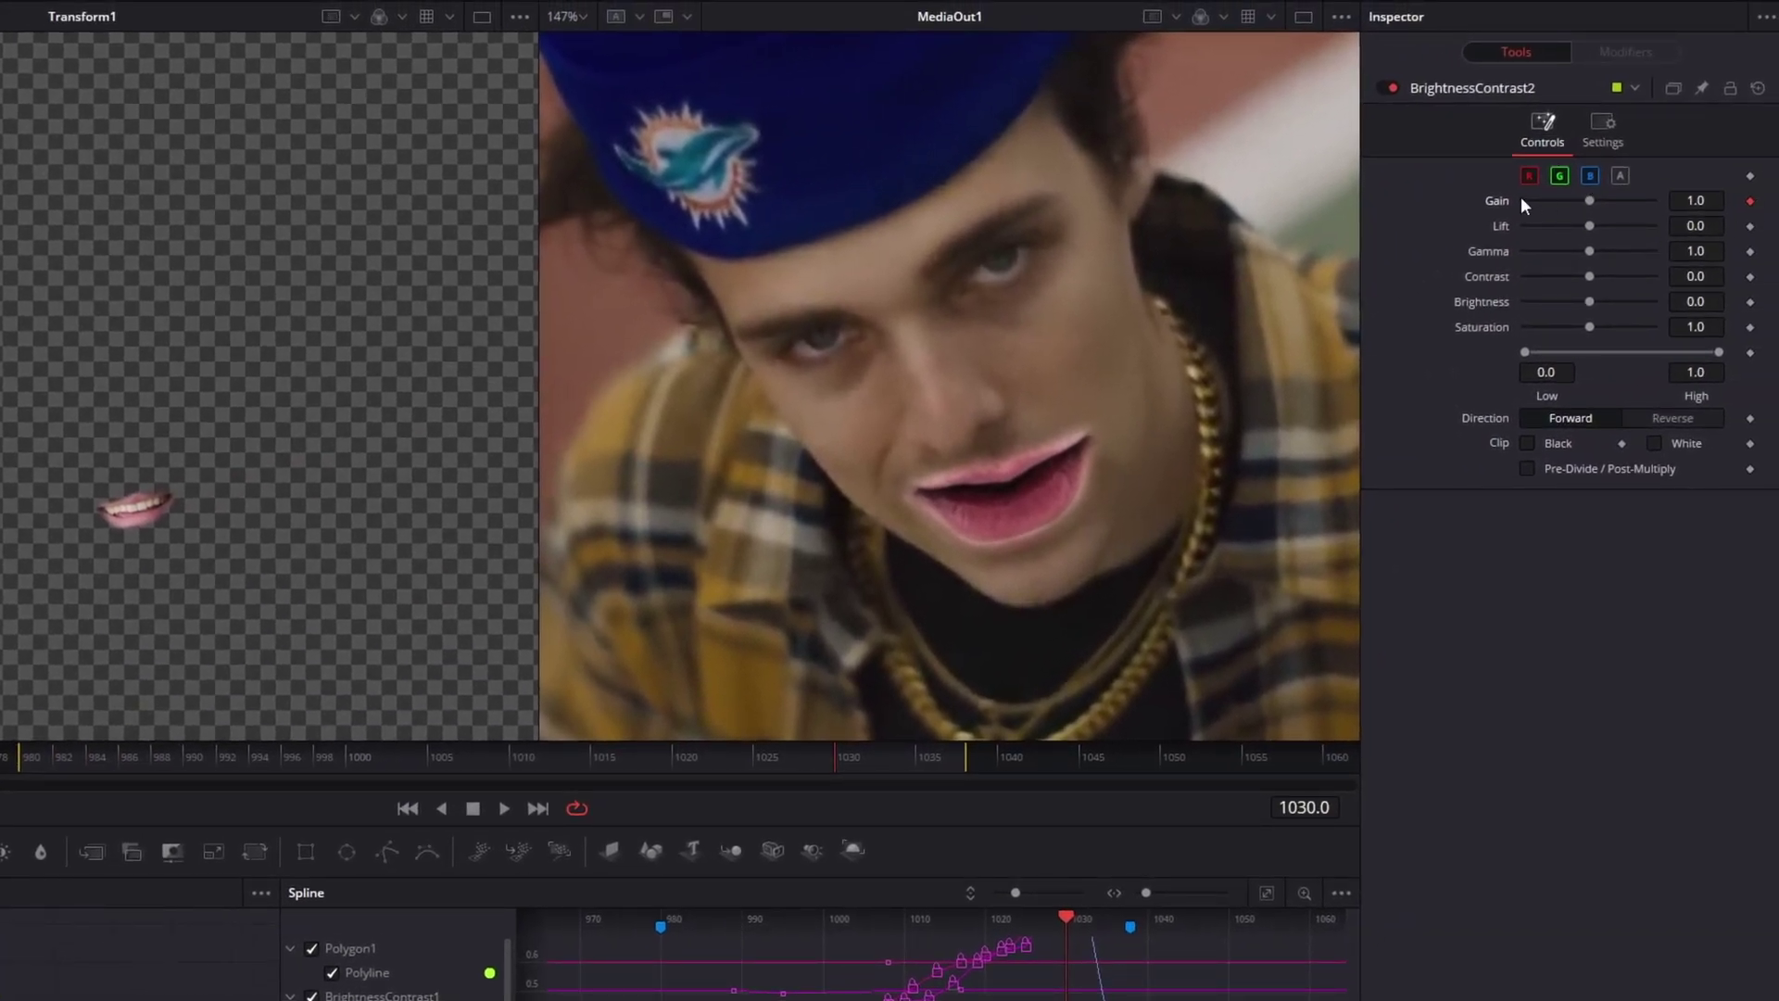
- Keyframe BrightnessContrast2's Gain to fade the second mouth from 1.0 at frame 1030 to 0.0 at frame 1038
key(Right)
key(Right)
key(Right)
key(Right)
key(Right)
key(Right)
key(Right)
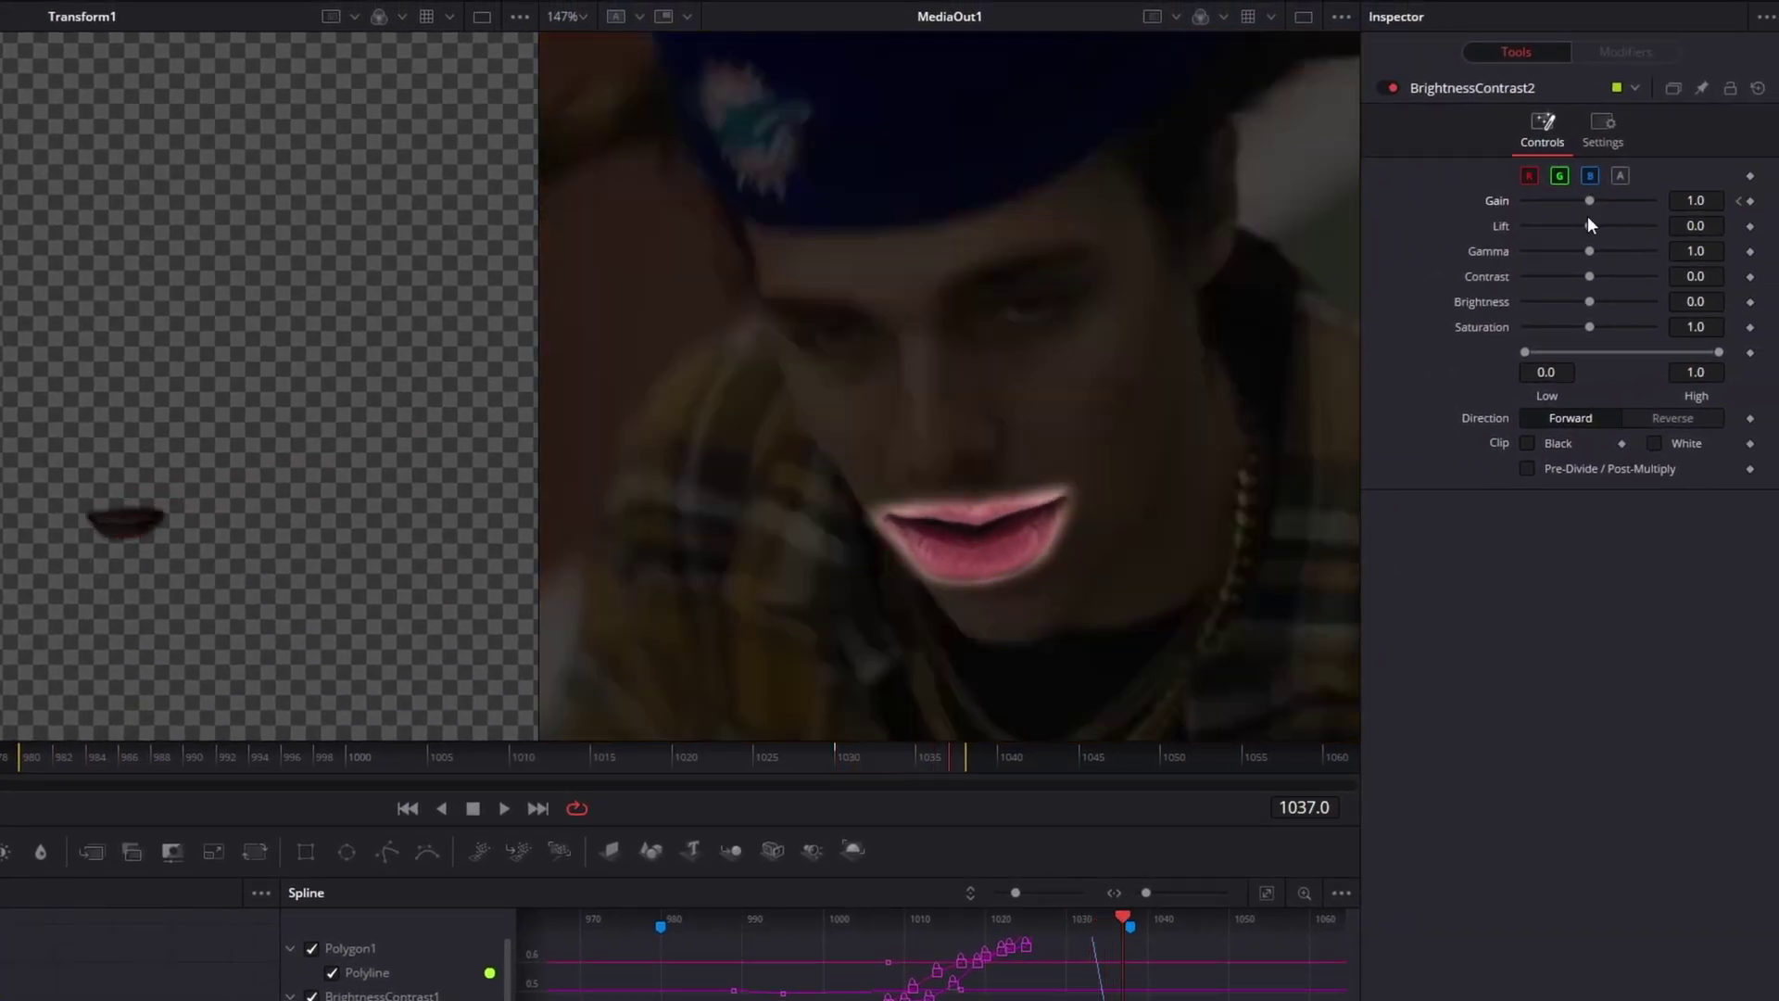
drag(1591, 200, 1393, 211)
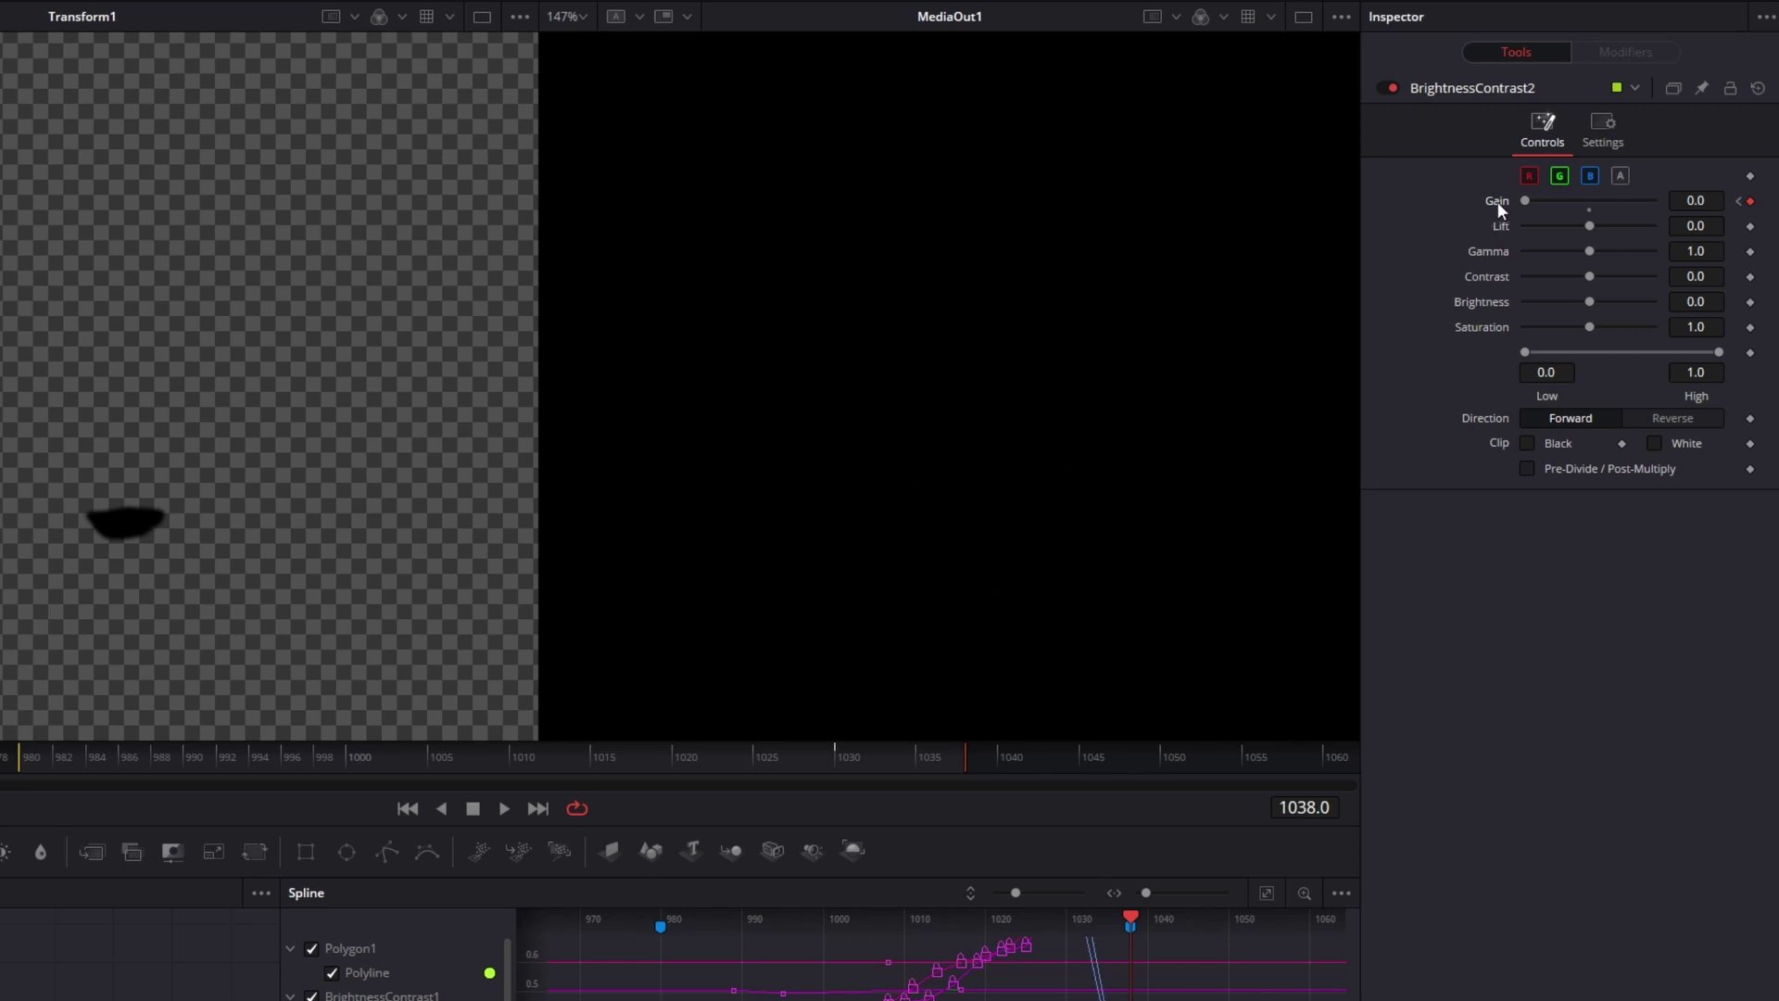
- Step through the frames from 1030 onward to check the second mouth's fade, and return to frame 980
key(Left)
key(Left)
key(Left)
key(Left)
key(Left)
key(Left)
key(Left)
key(Left)
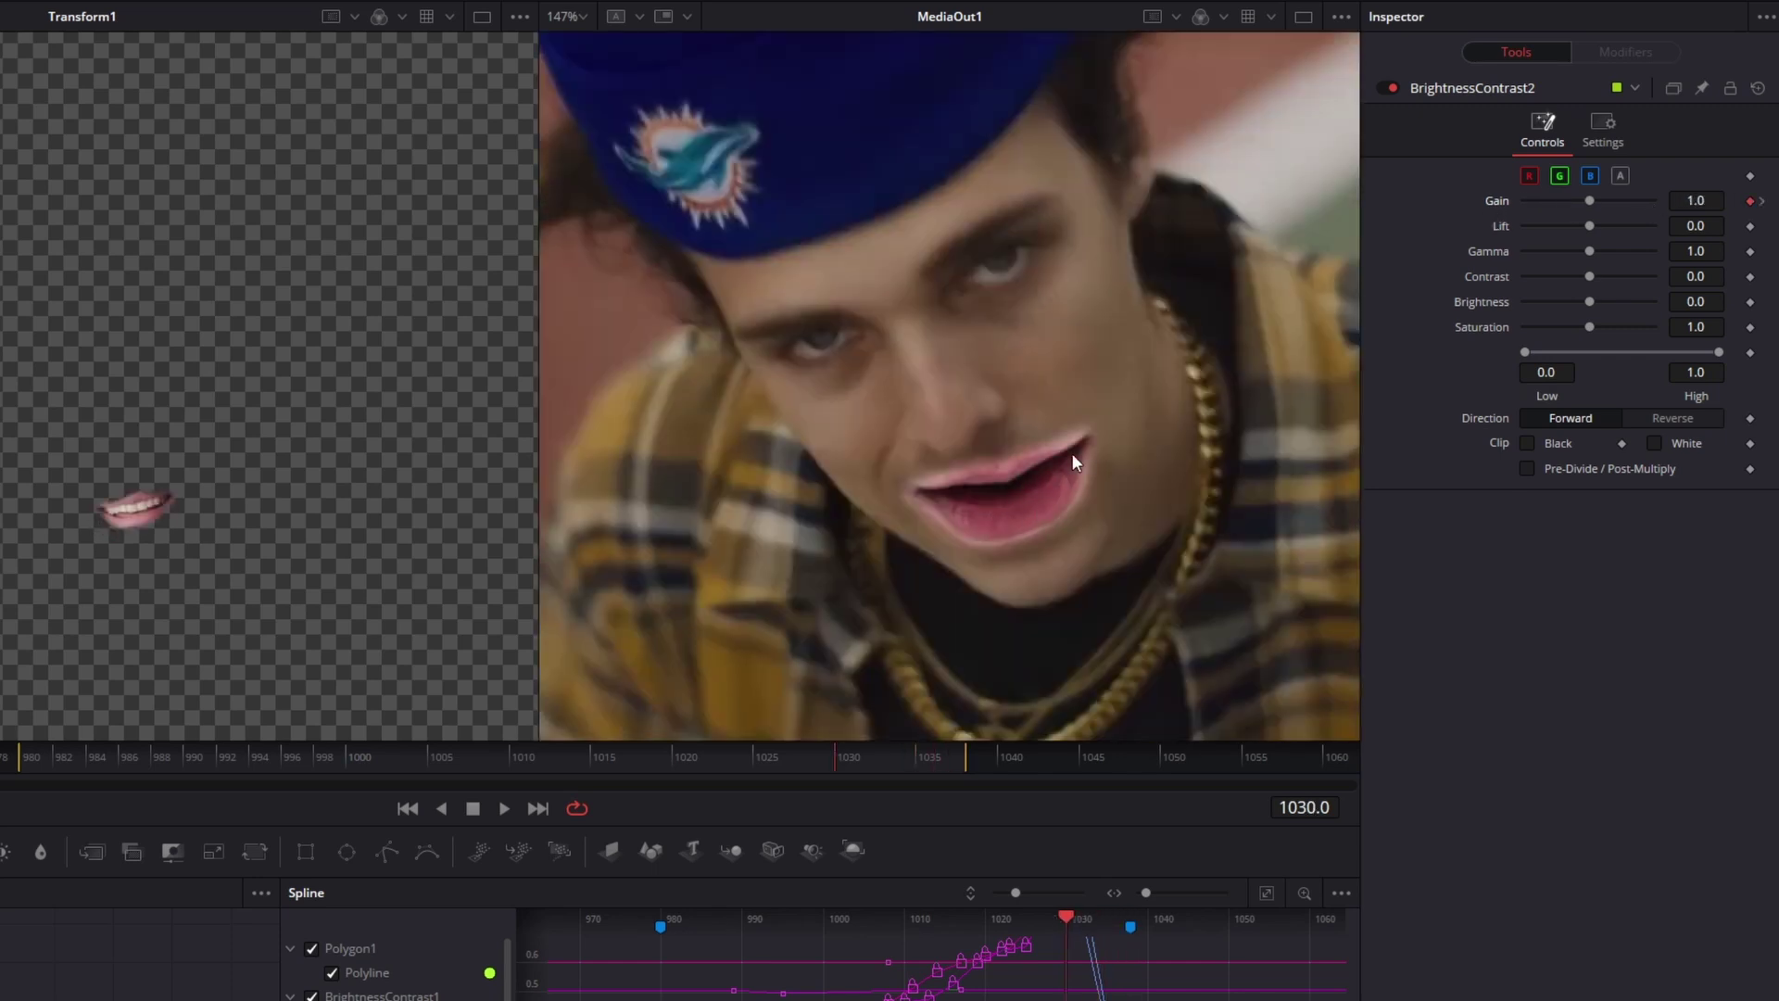
key(Right)
key(Right)
key(Right)
key(Right)
key(Right)
key(Right)
key(Right)
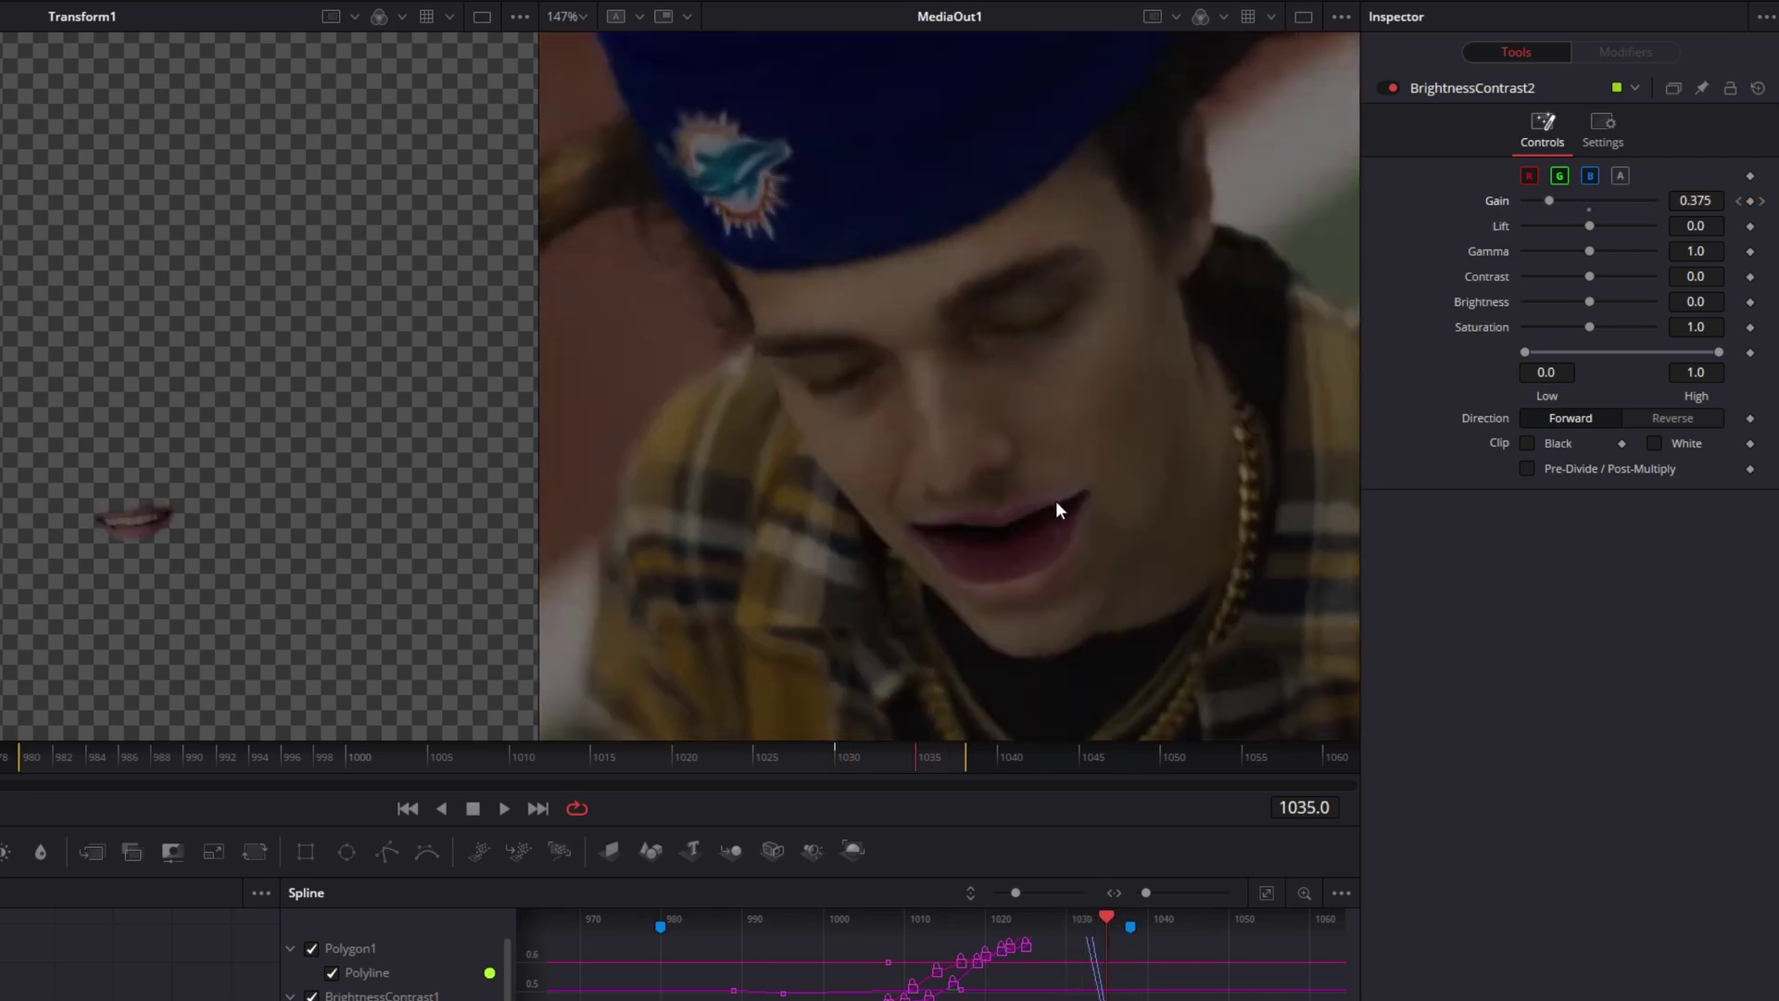
key(ctrl+Left)
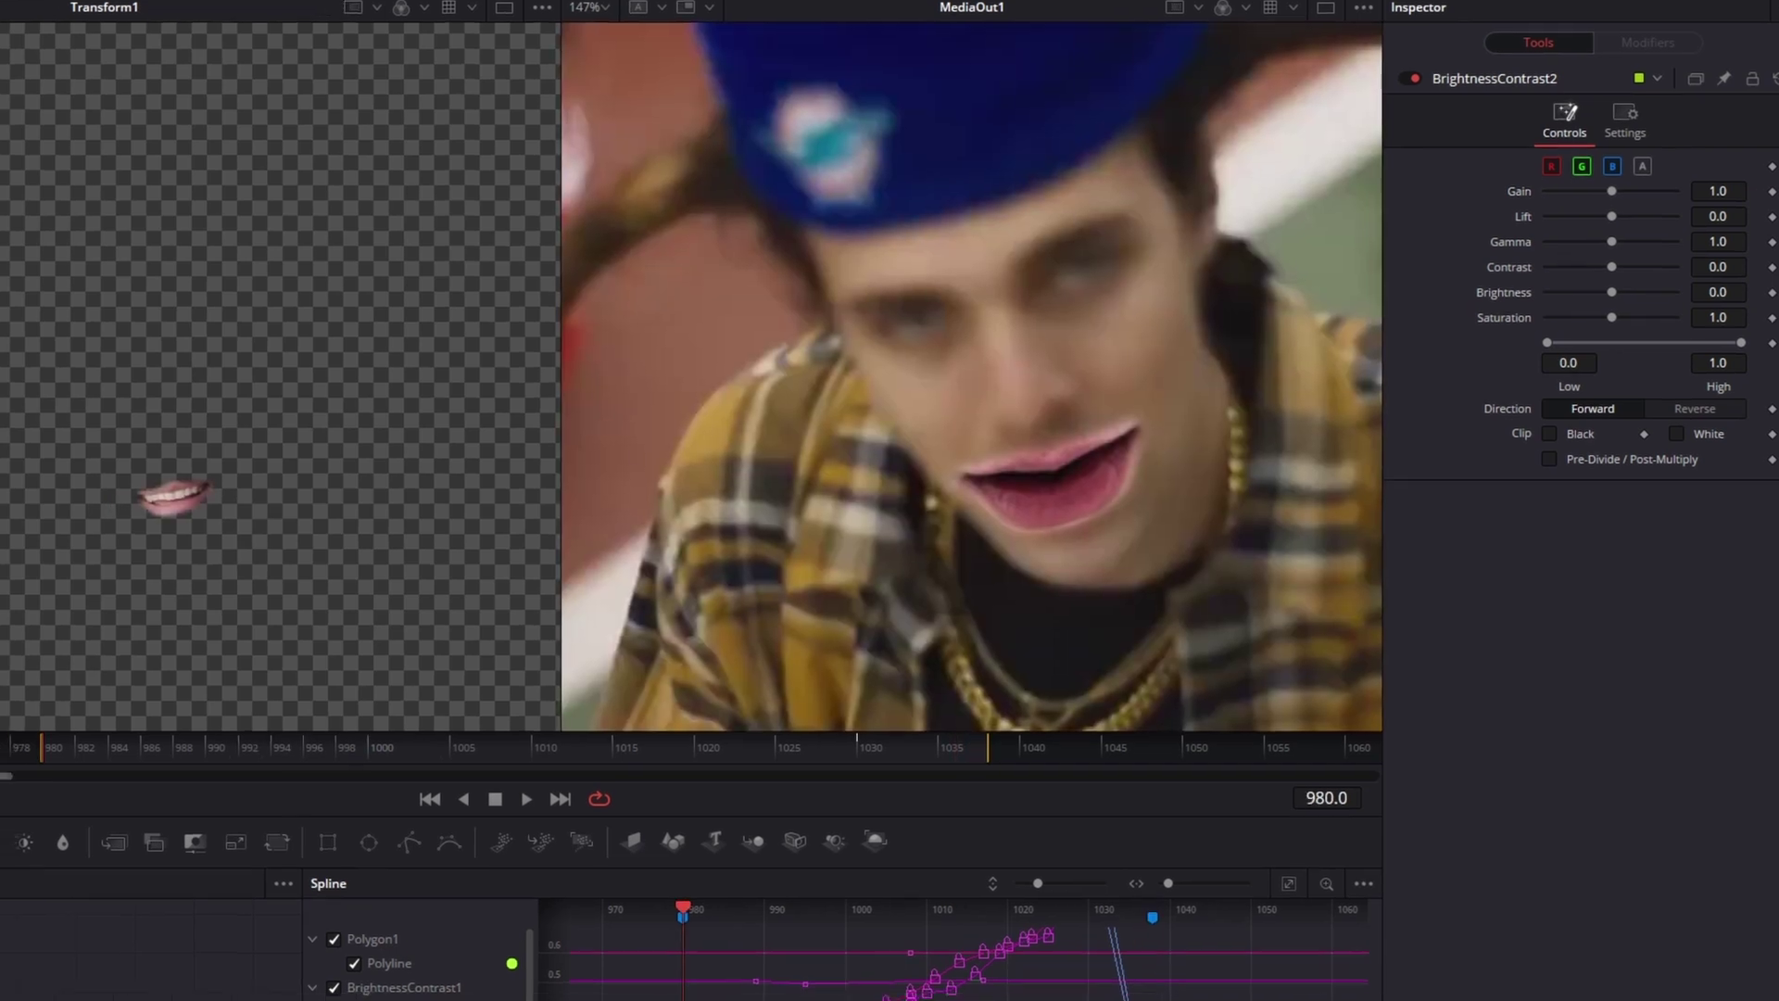
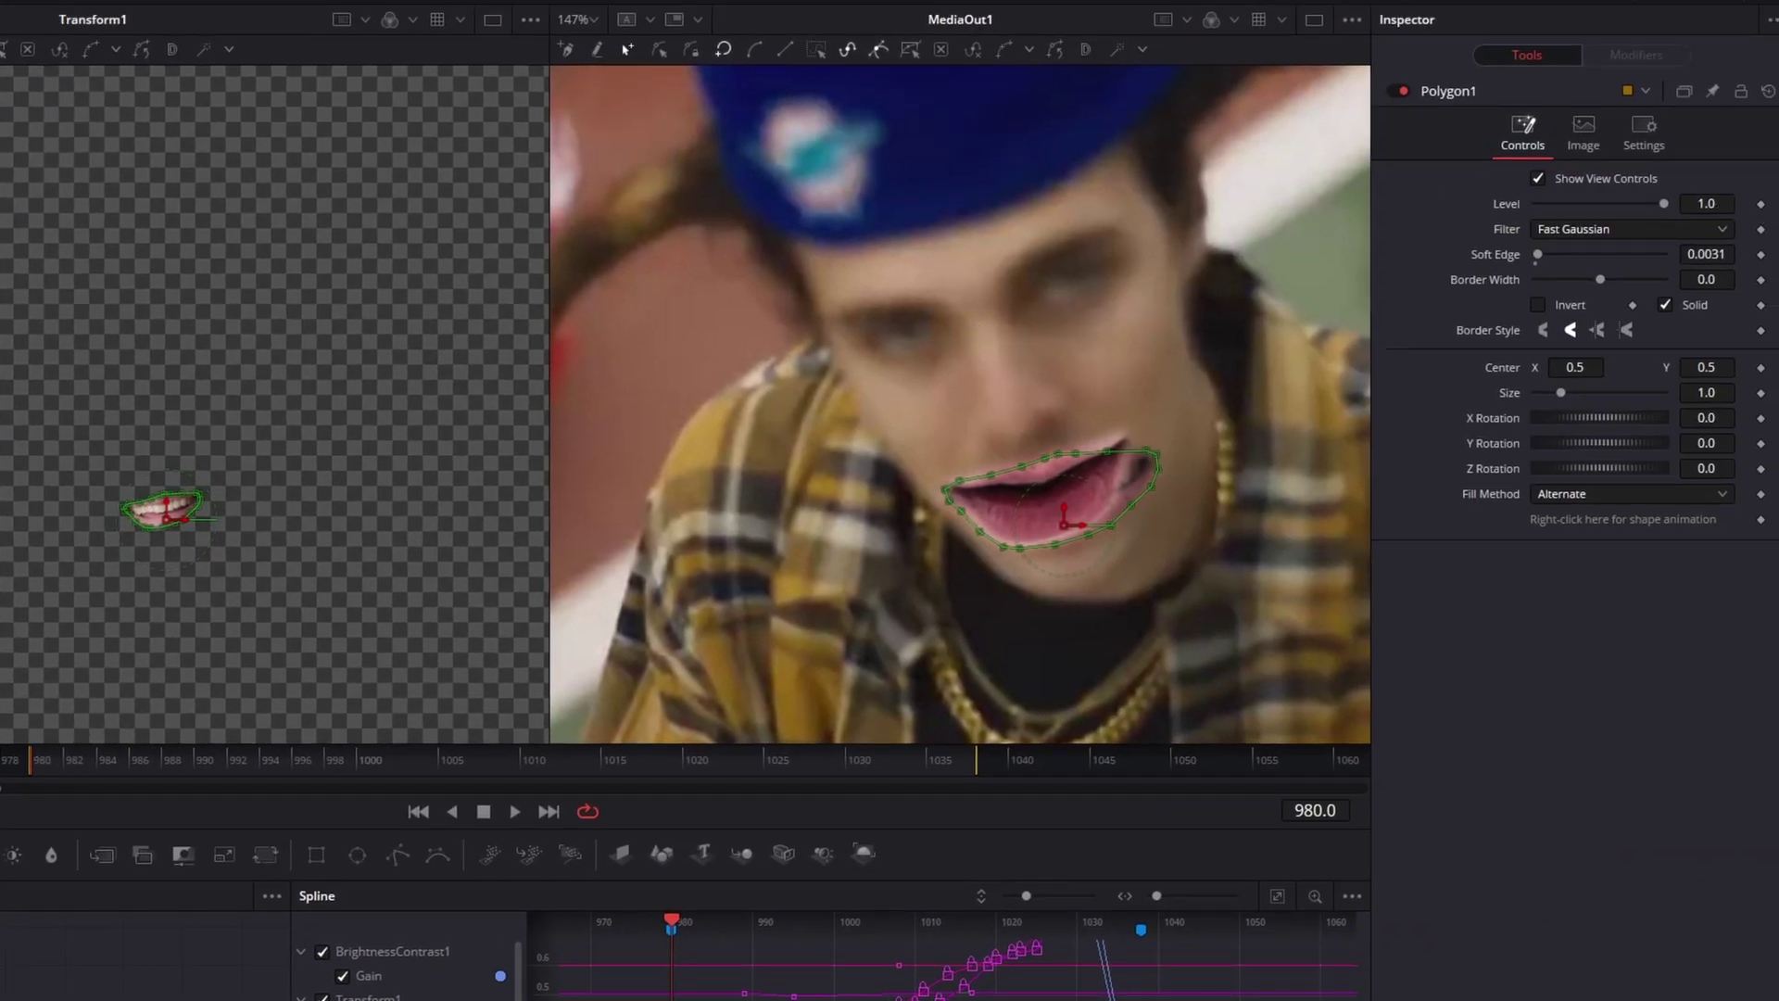
- Keyframe Polygon1's Level at 1.0 on frames 980 and 984, and lower it to 0.0 on frame 987
click(1760, 204)
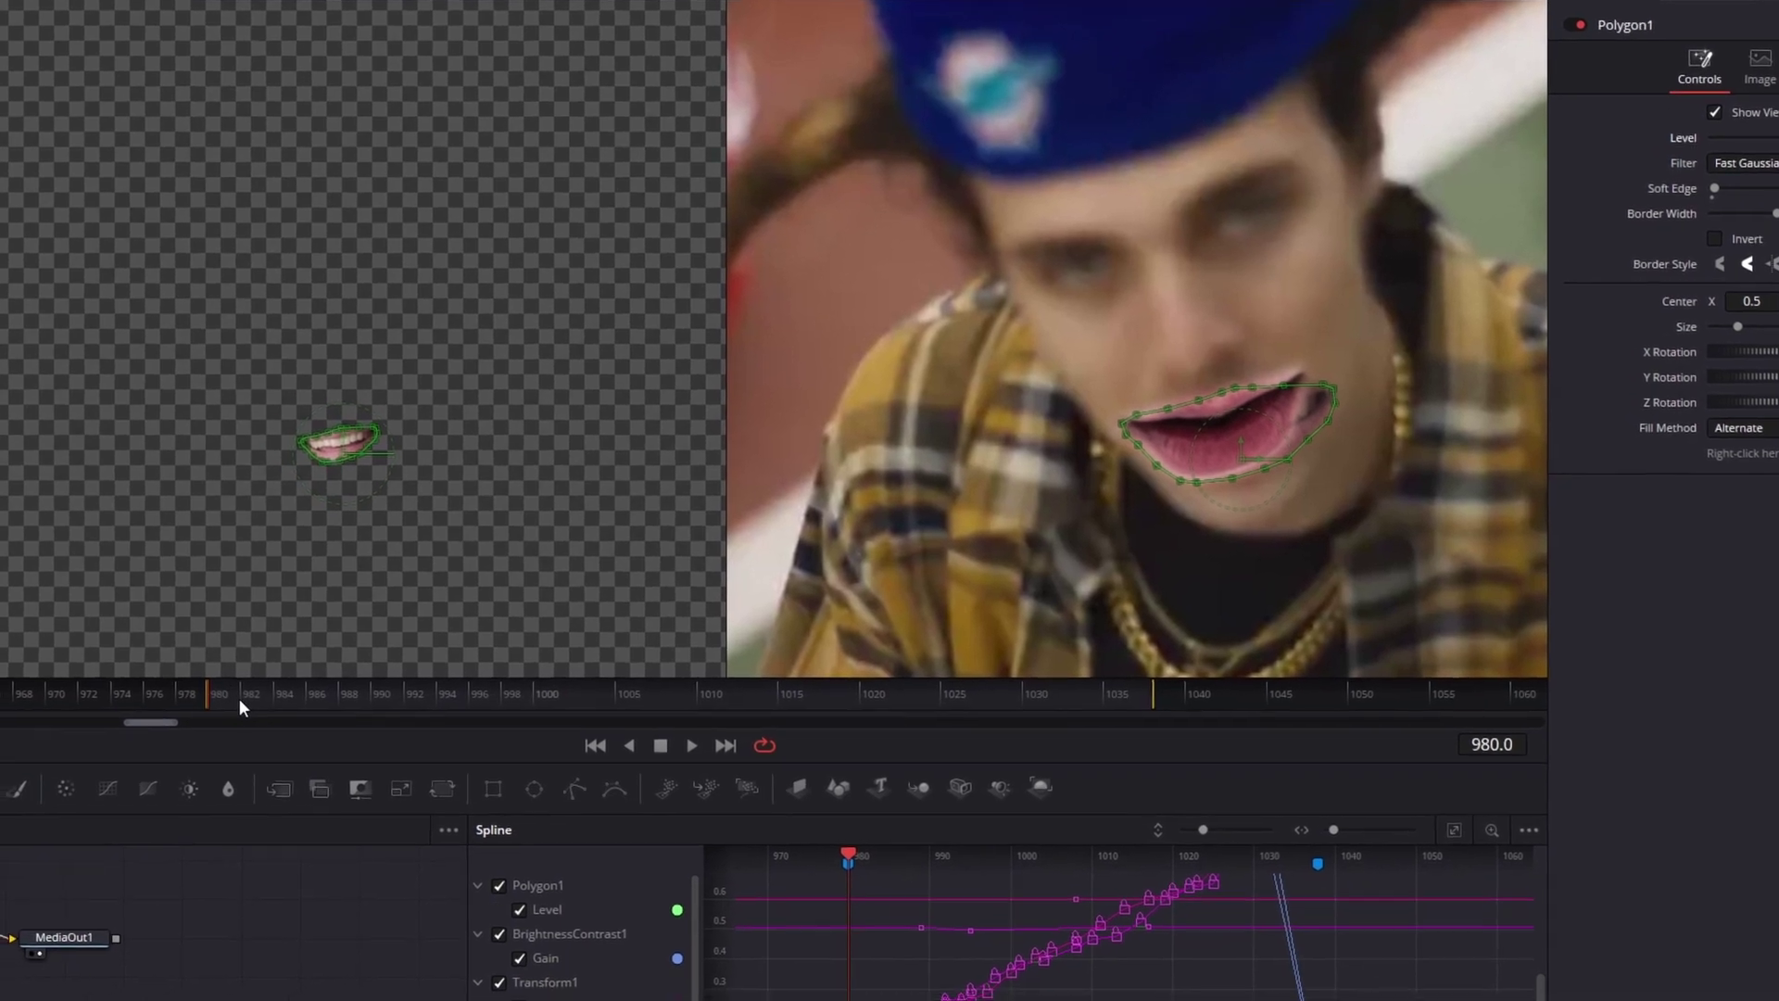
key(space)
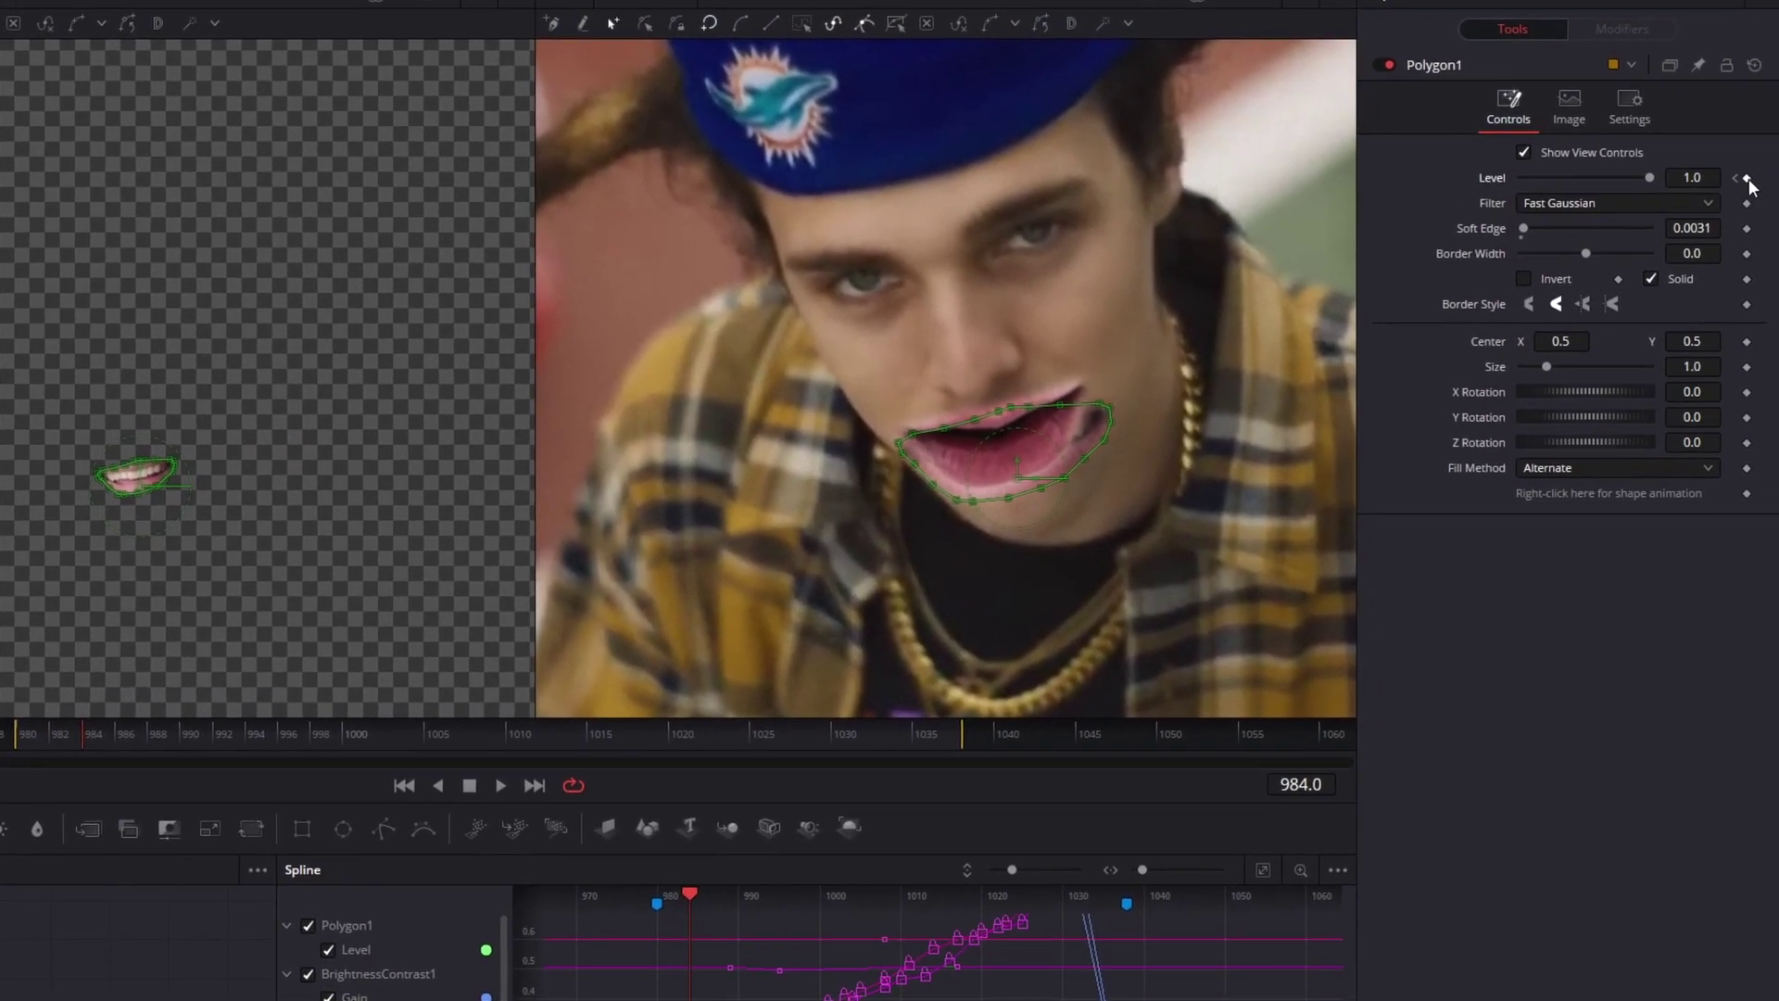
key(Right)
key(Right)
key(Right)
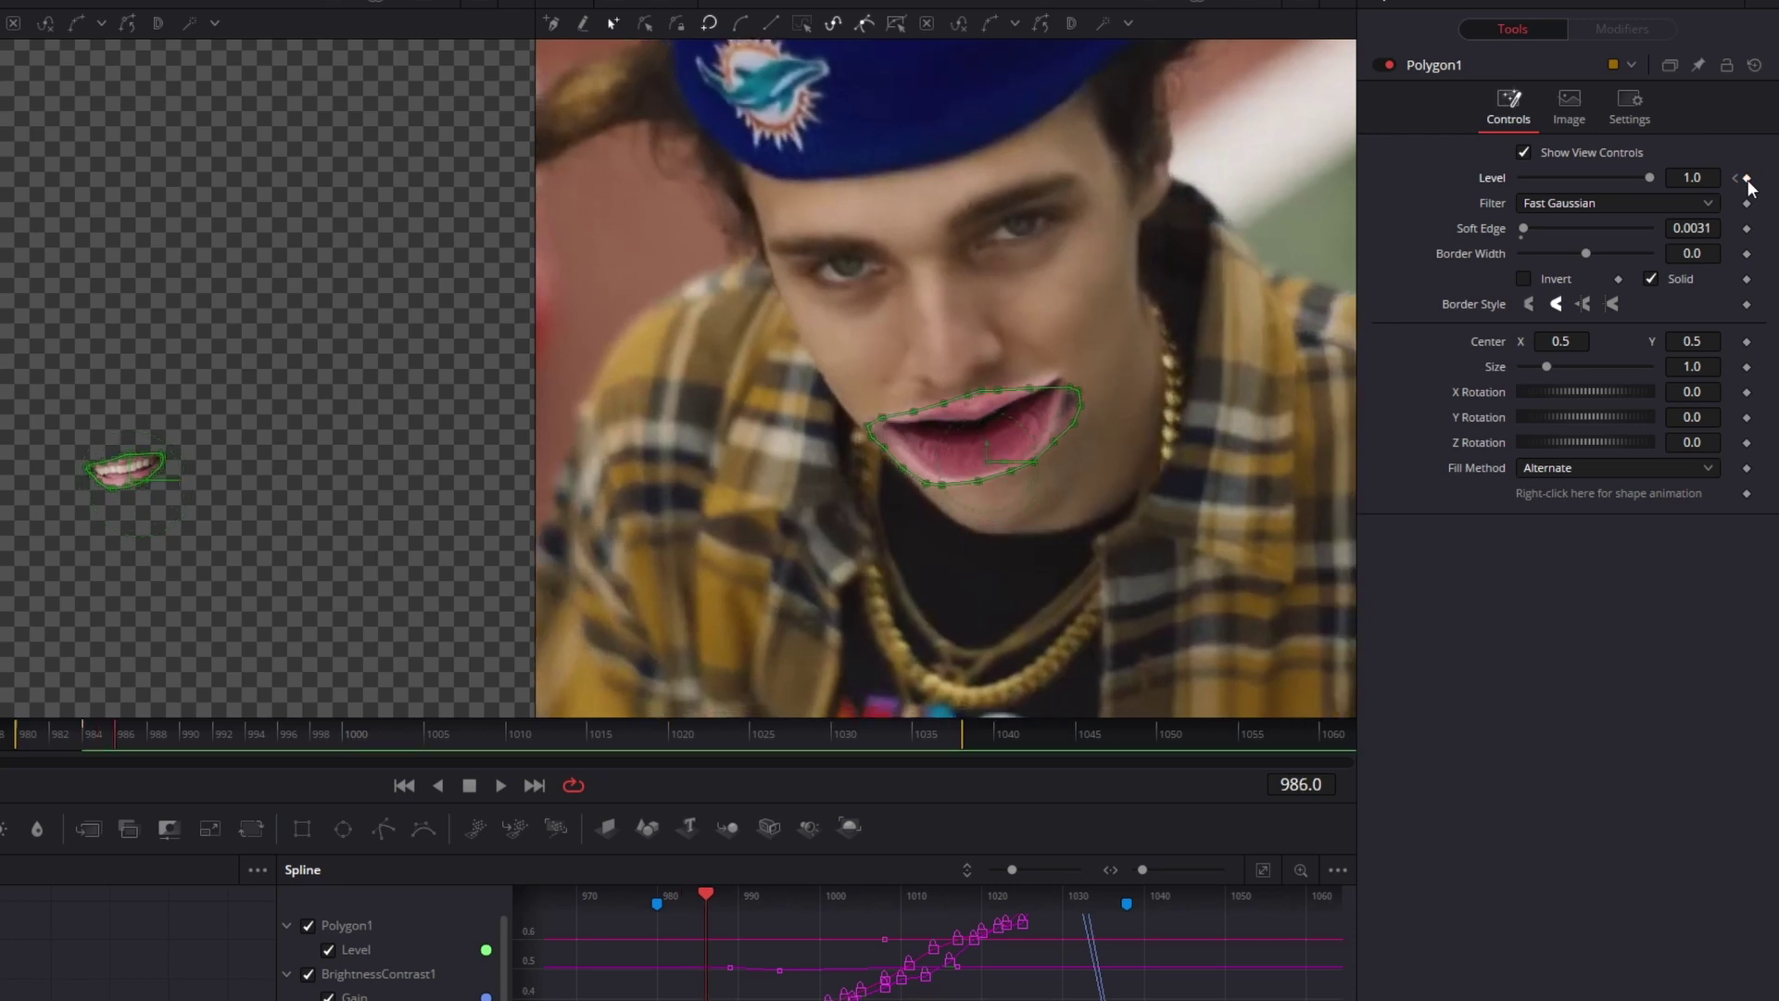
drag(1649, 177, 1513, 181)
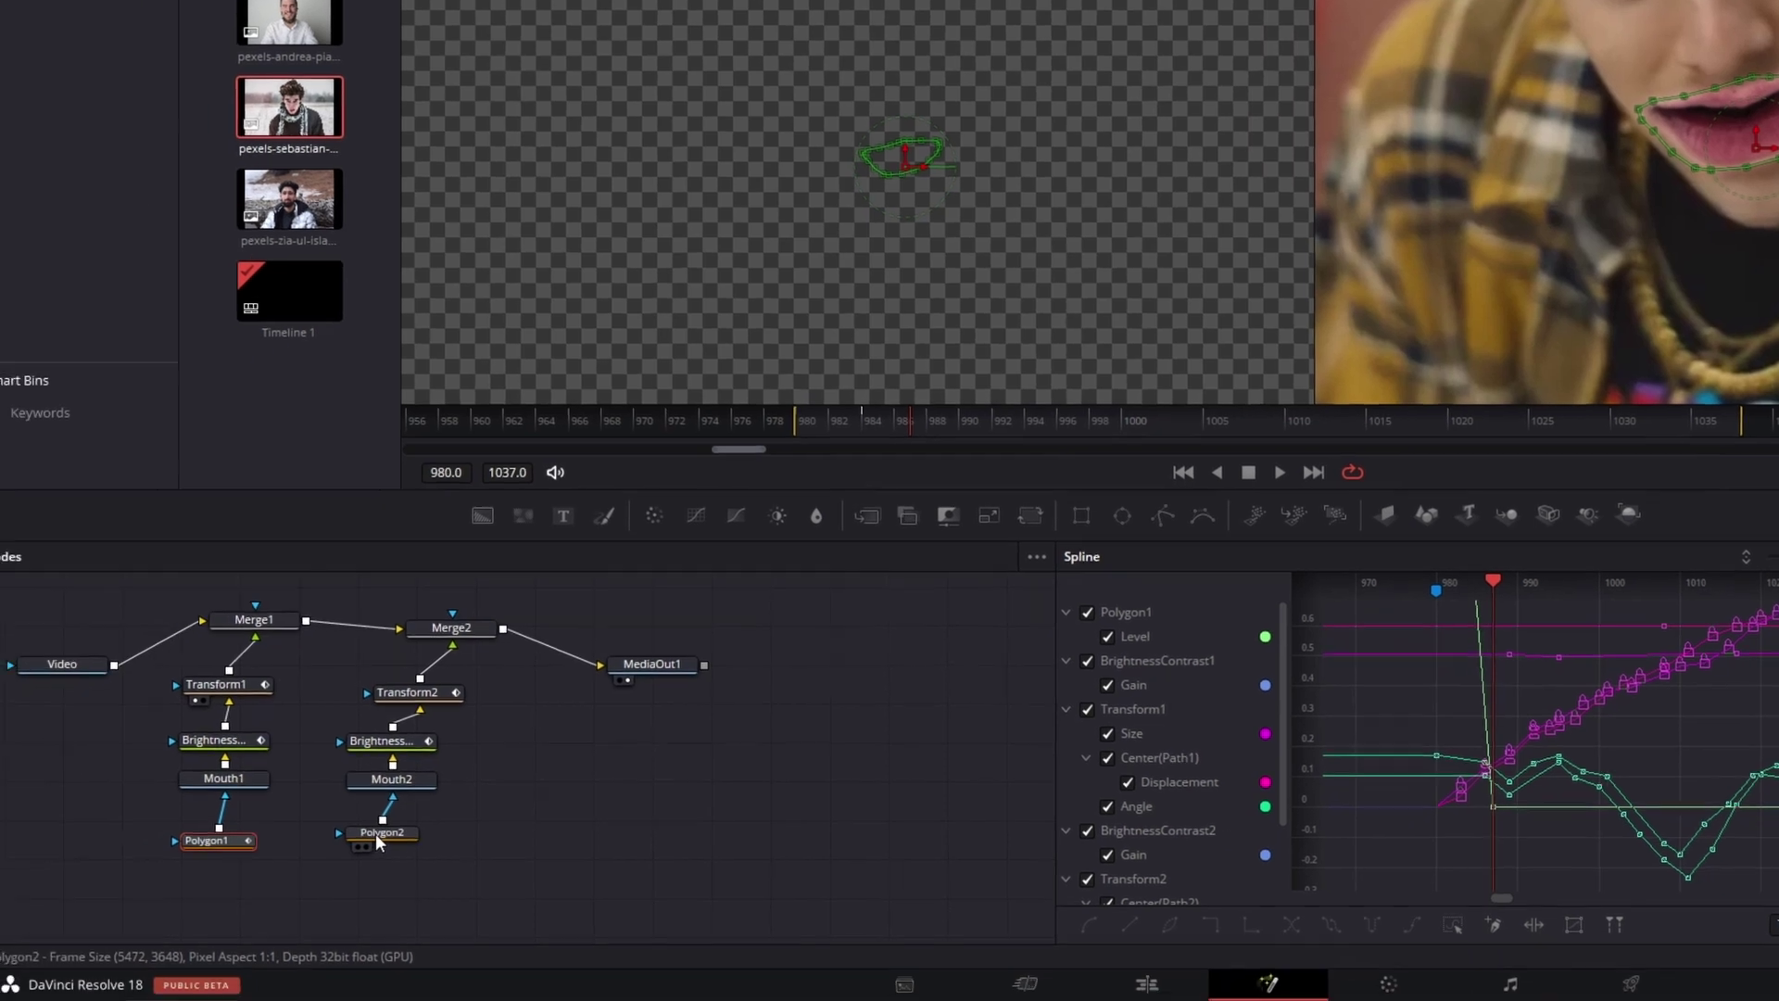
- Keyframe Polygon2's Level at 1.0 on frame 987 and at 0.0 on frame 984
click(386, 833)
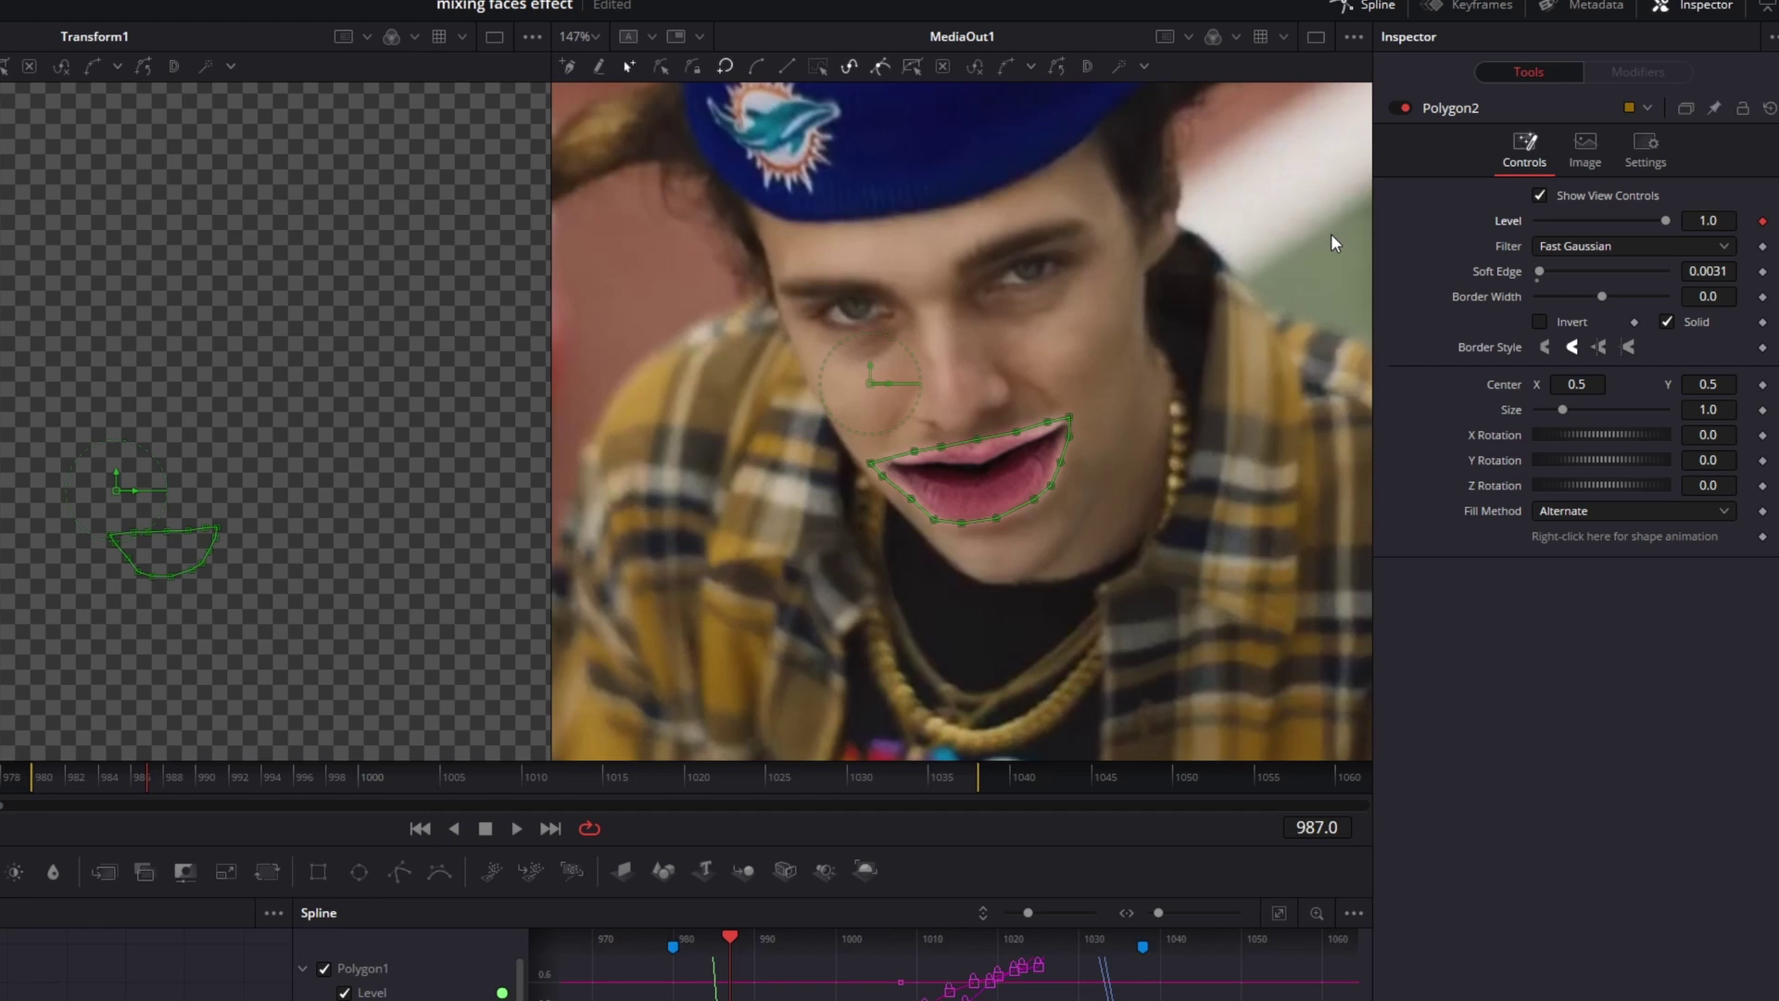
key(Left)
key(Left)
key(Left)
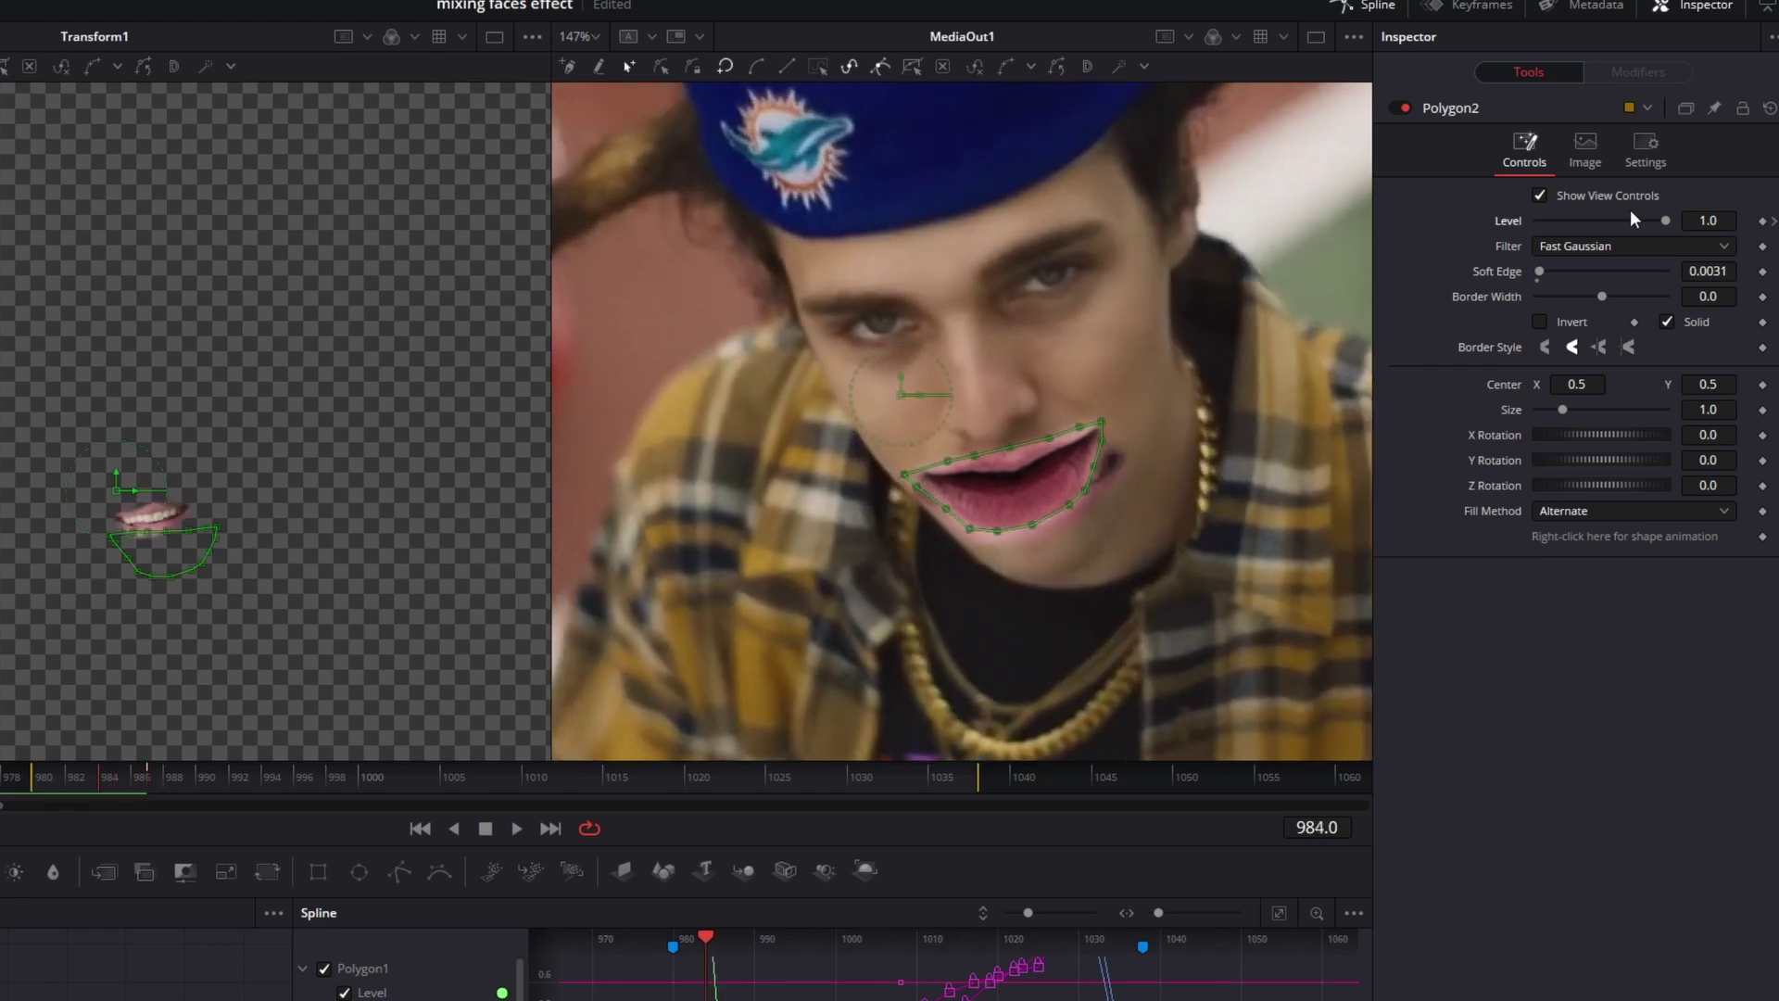
drag(1664, 221, 1477, 215)
- Step back and forth around frames 984 to 987 to check the switch from the first mouth to the second
key(Left)
key(Left)
key(Right)
key(Right)
key(Right)
key(Right)
key(Right)
key(Right)
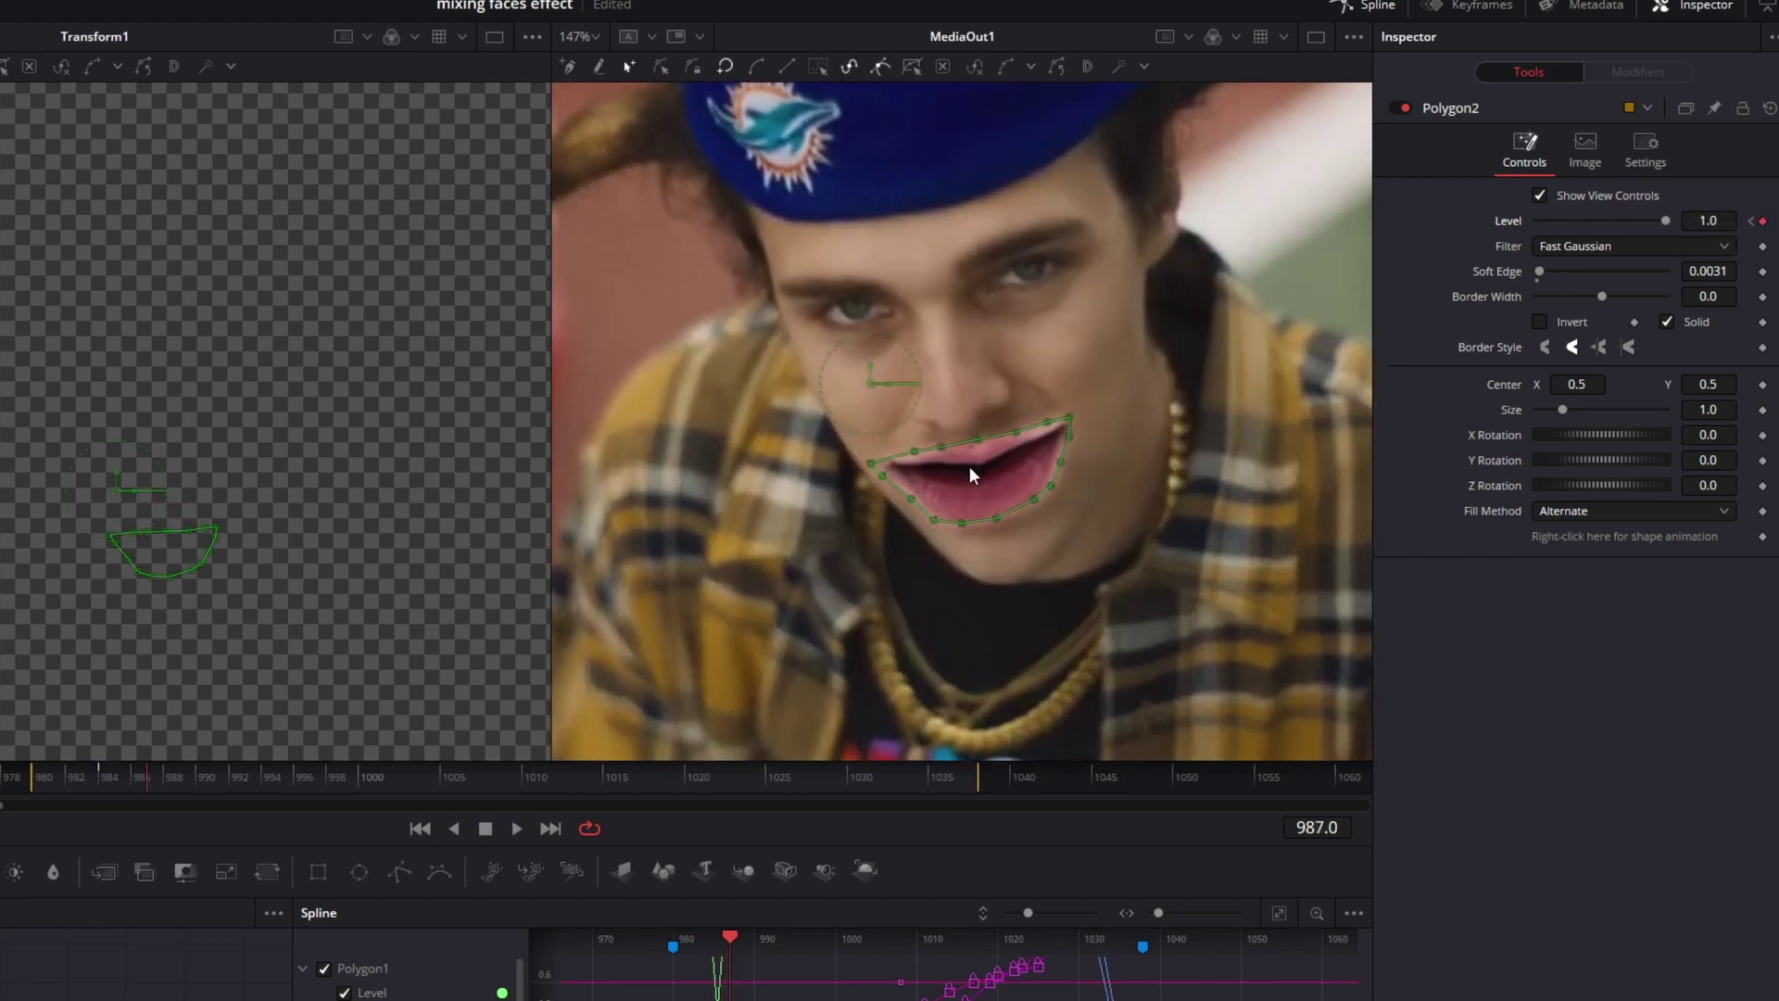
key(Left)
key(Left)
key(Left)
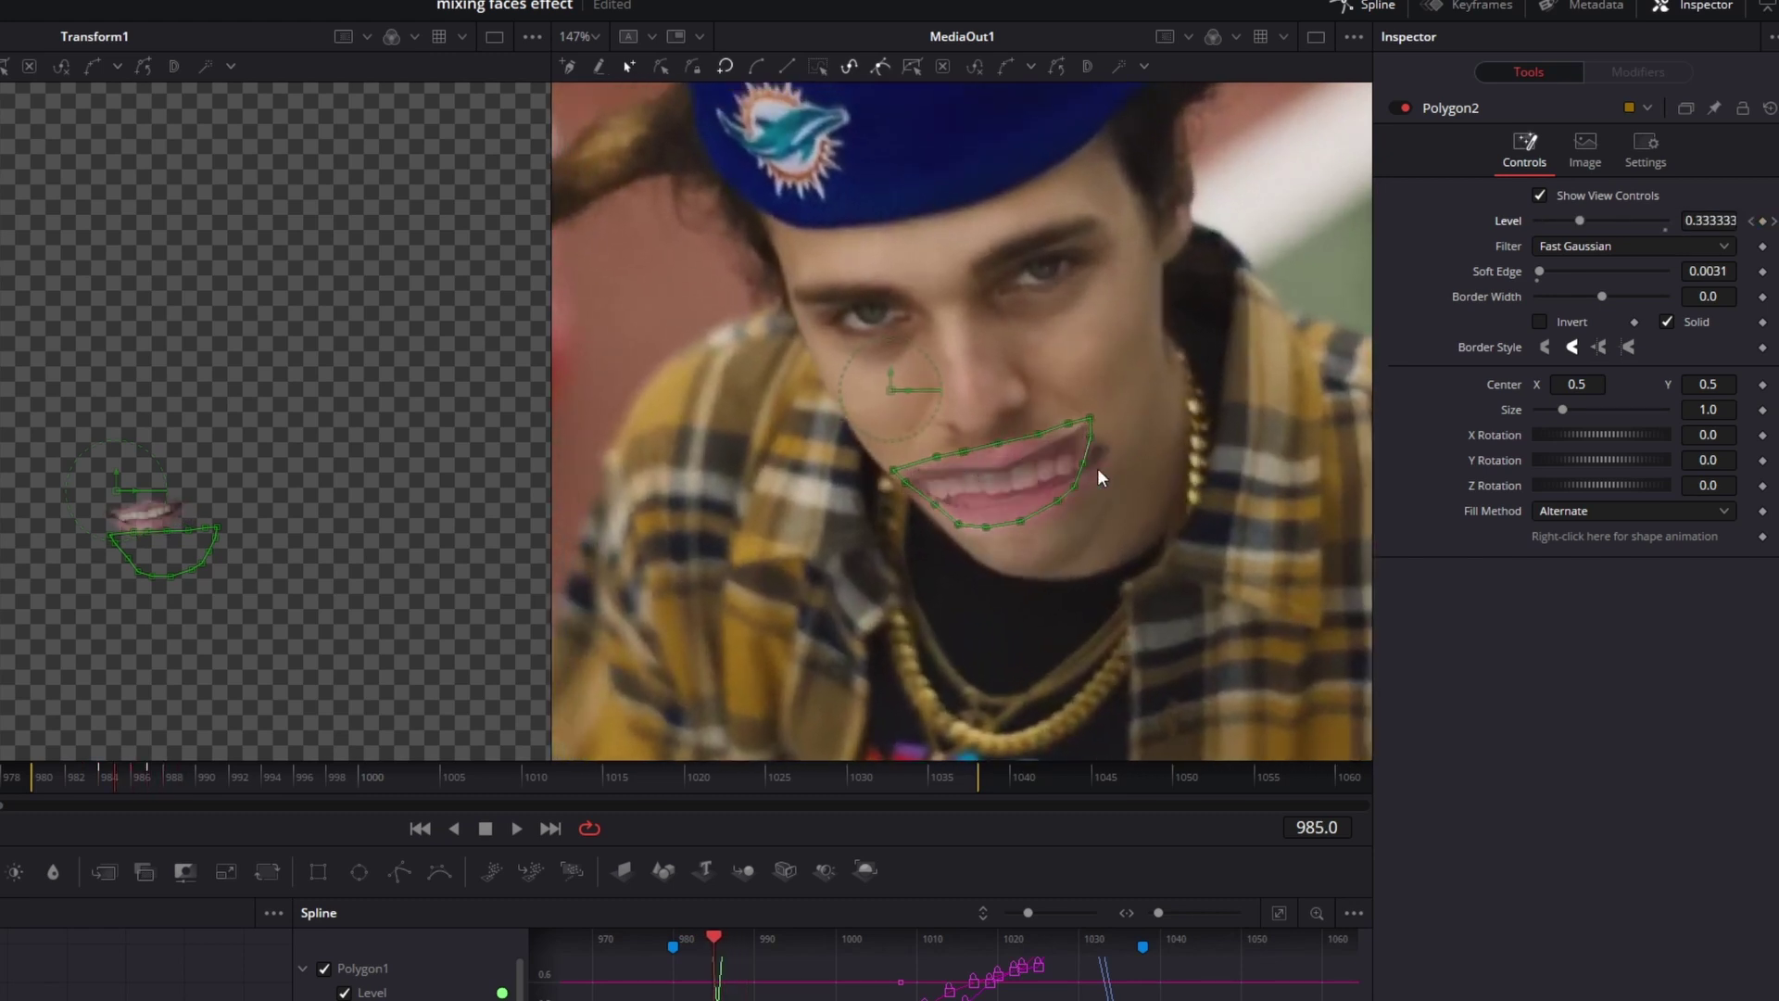
key(Right)
key(Right)
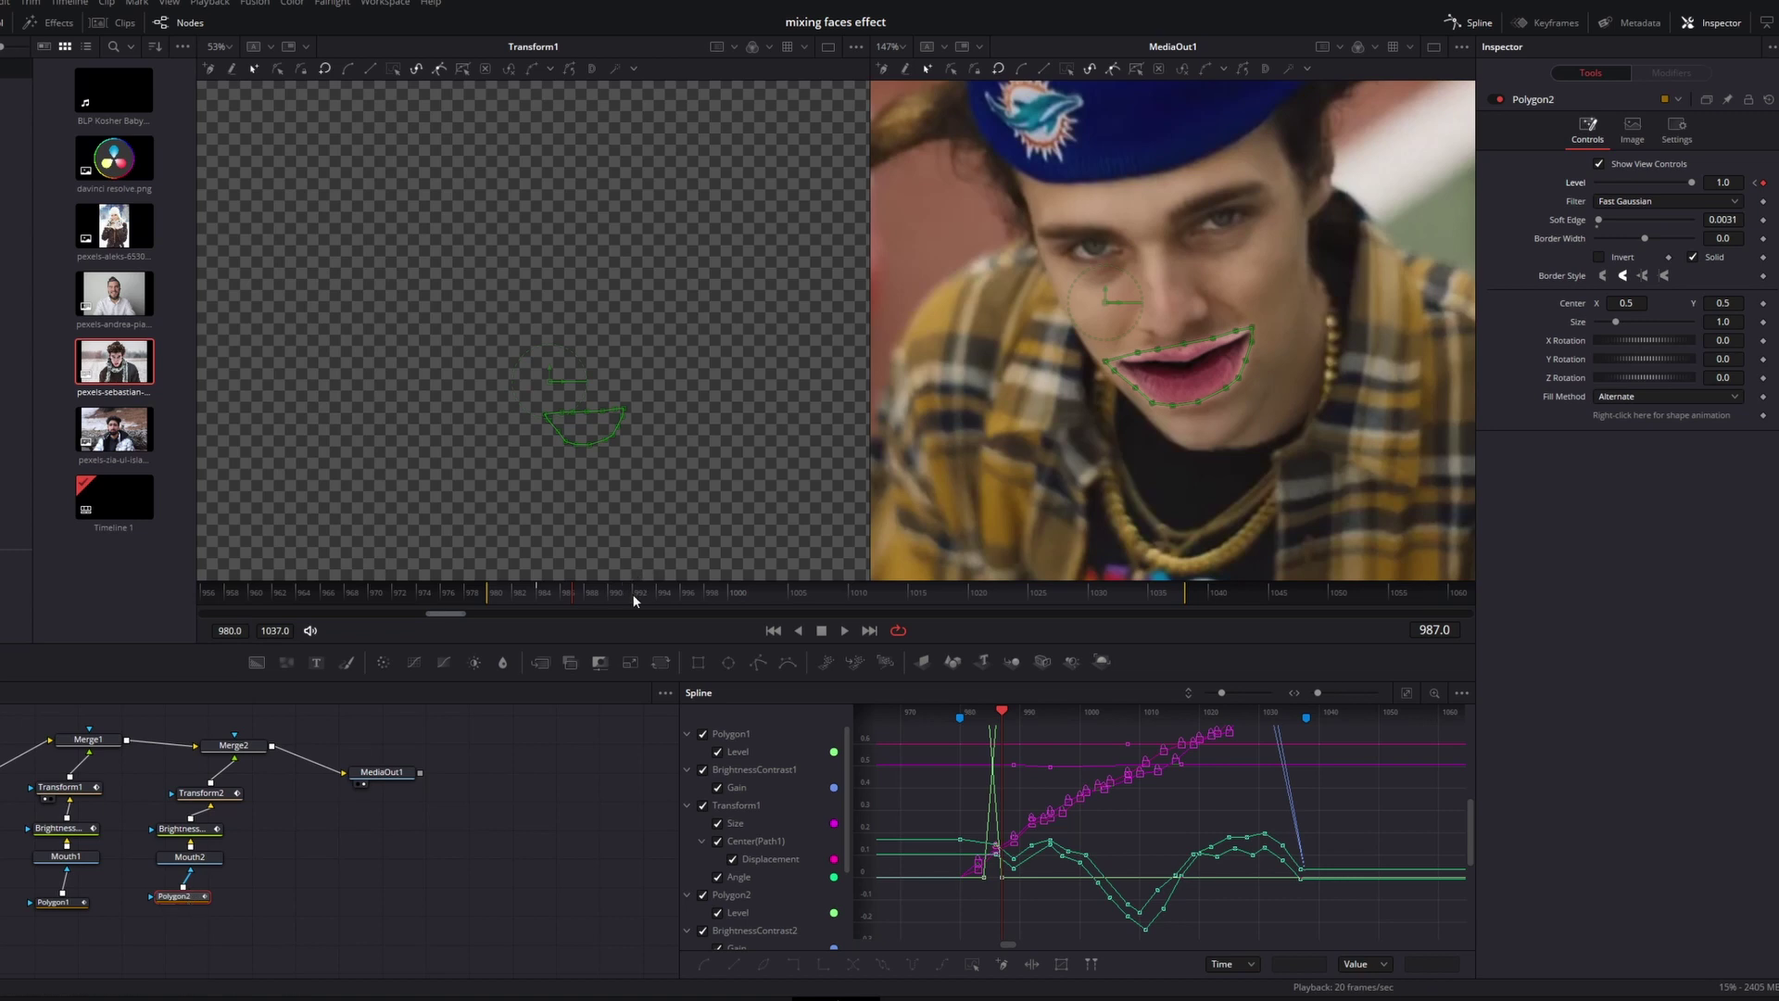
- Keyframe Polygon2's Level at 1.0 on frame 991 and lower it to 0.0 on frame 994
key(Right)
key(Right)
key(Right)
key(Right)
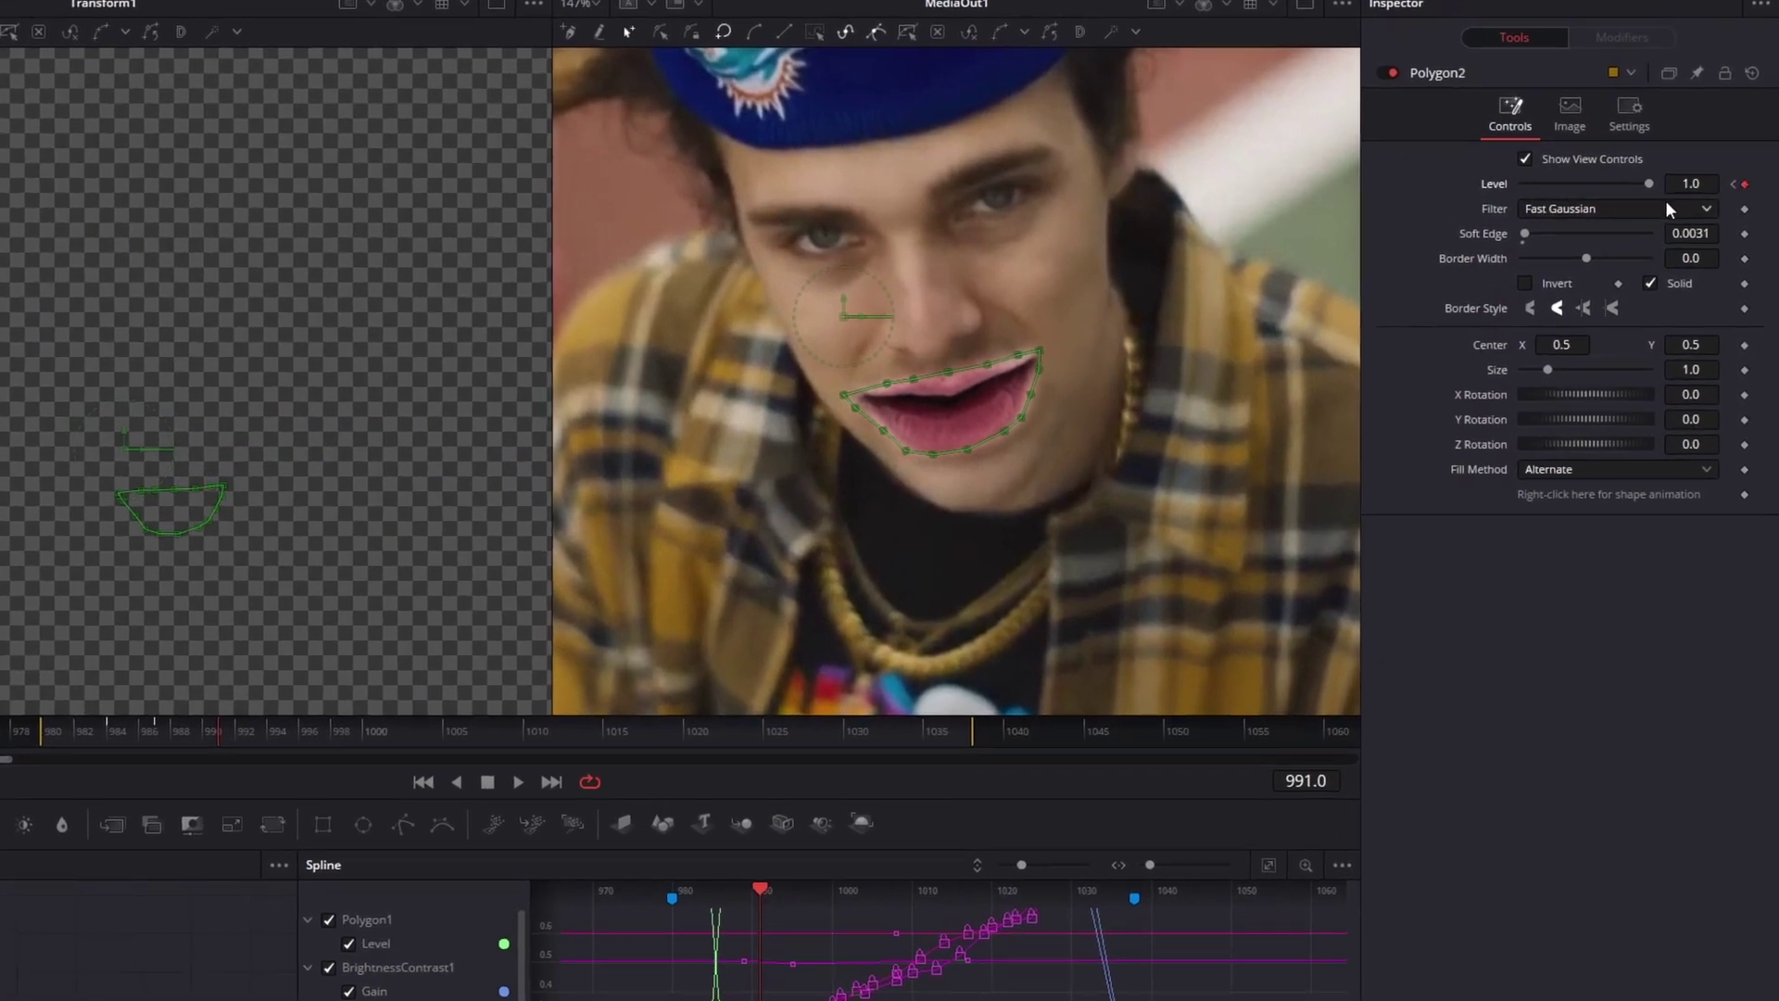
key(Right)
key(Right)
key(Right)
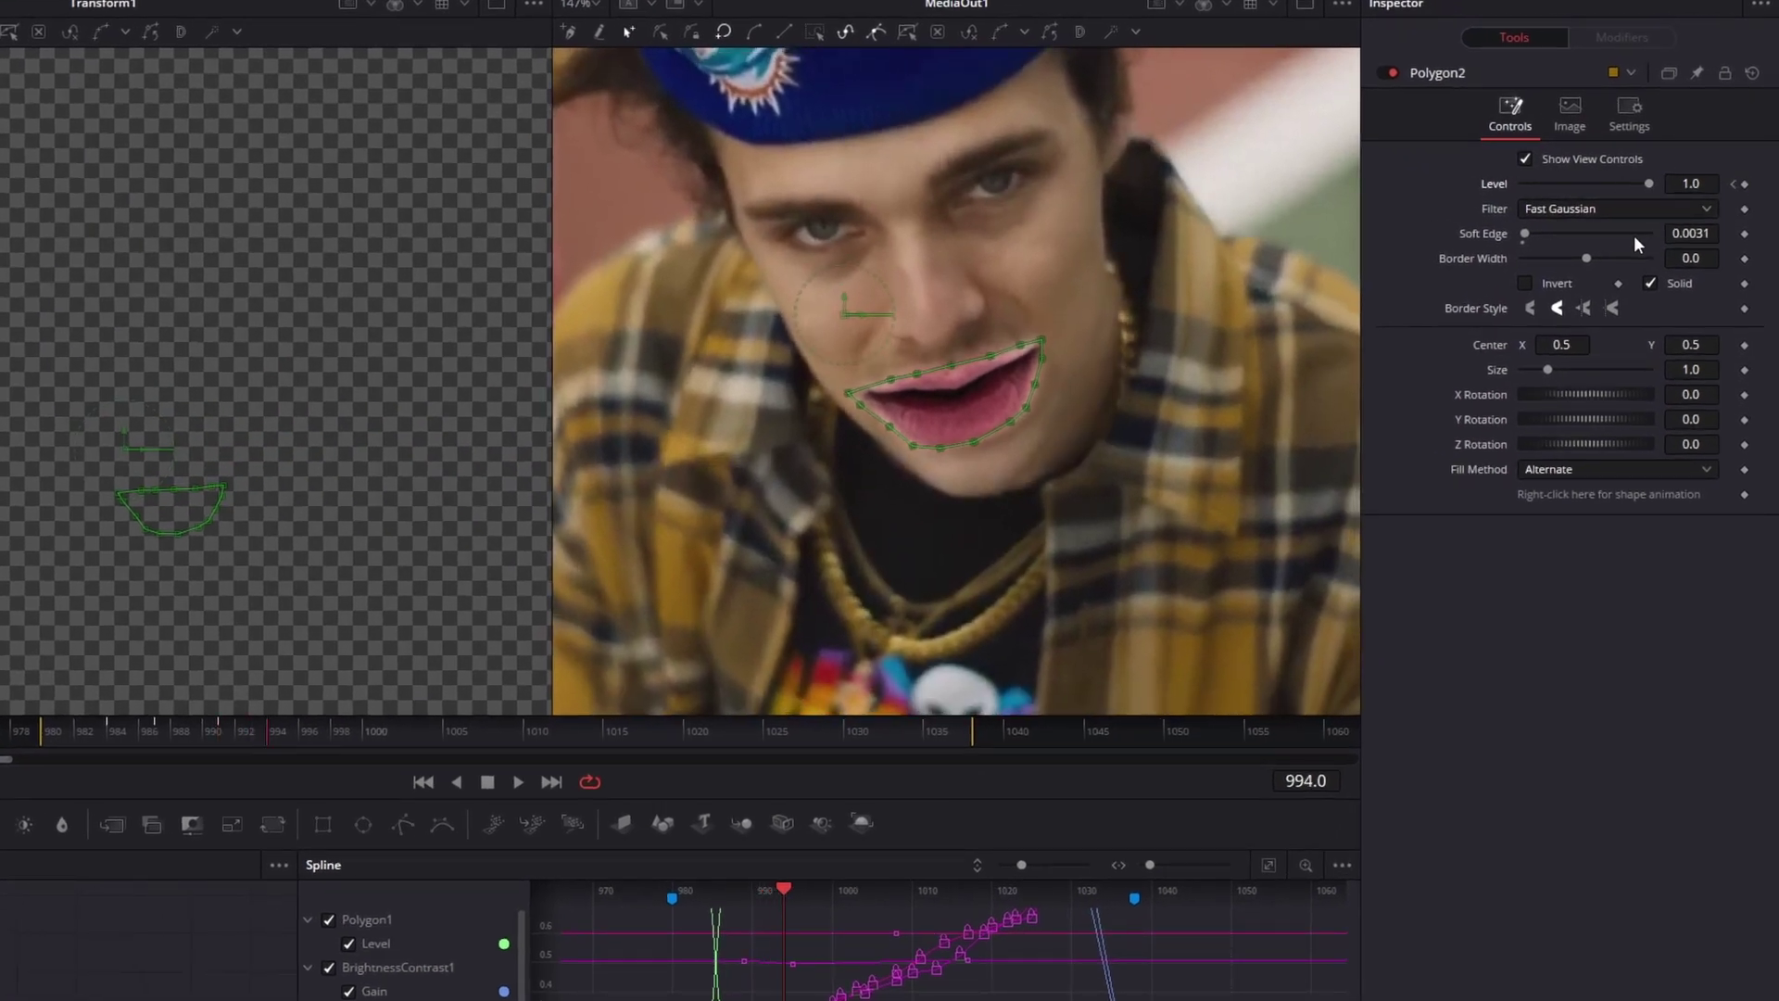
drag(1649, 185, 1485, 206)
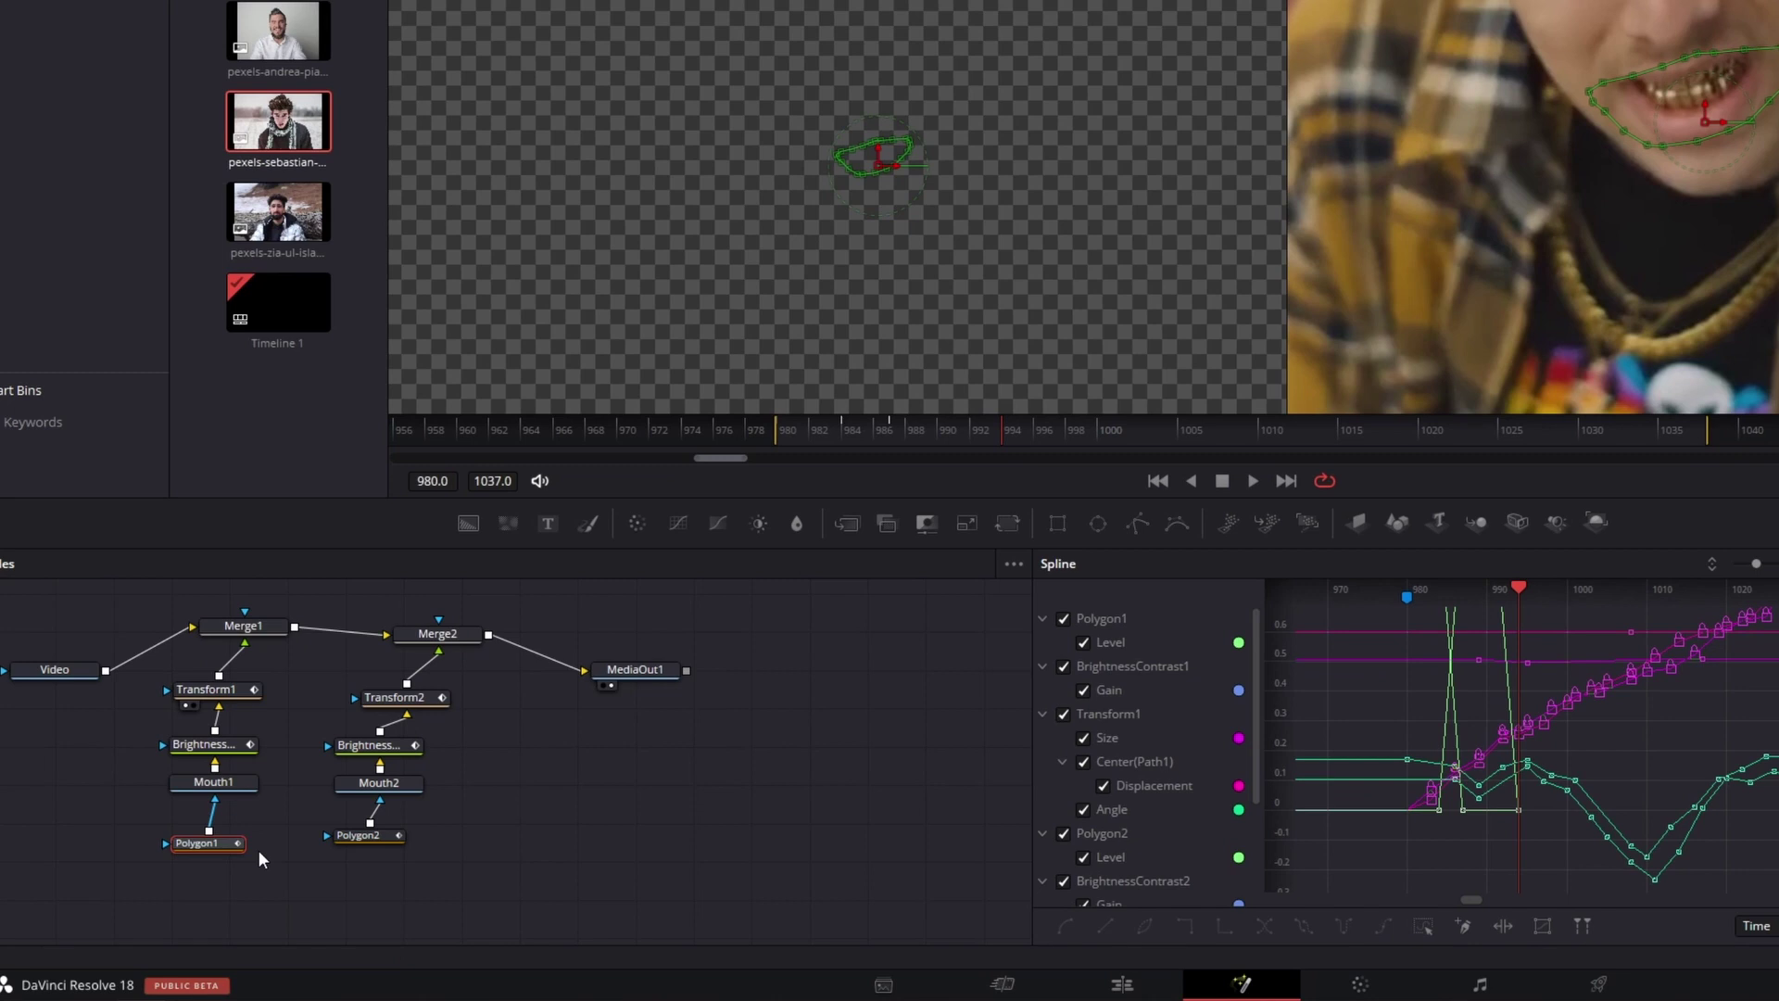
- Keyframe Polygon1's Level at 0.0 on frame 991 and raise it to 1.0 on frame 994
key(Left)
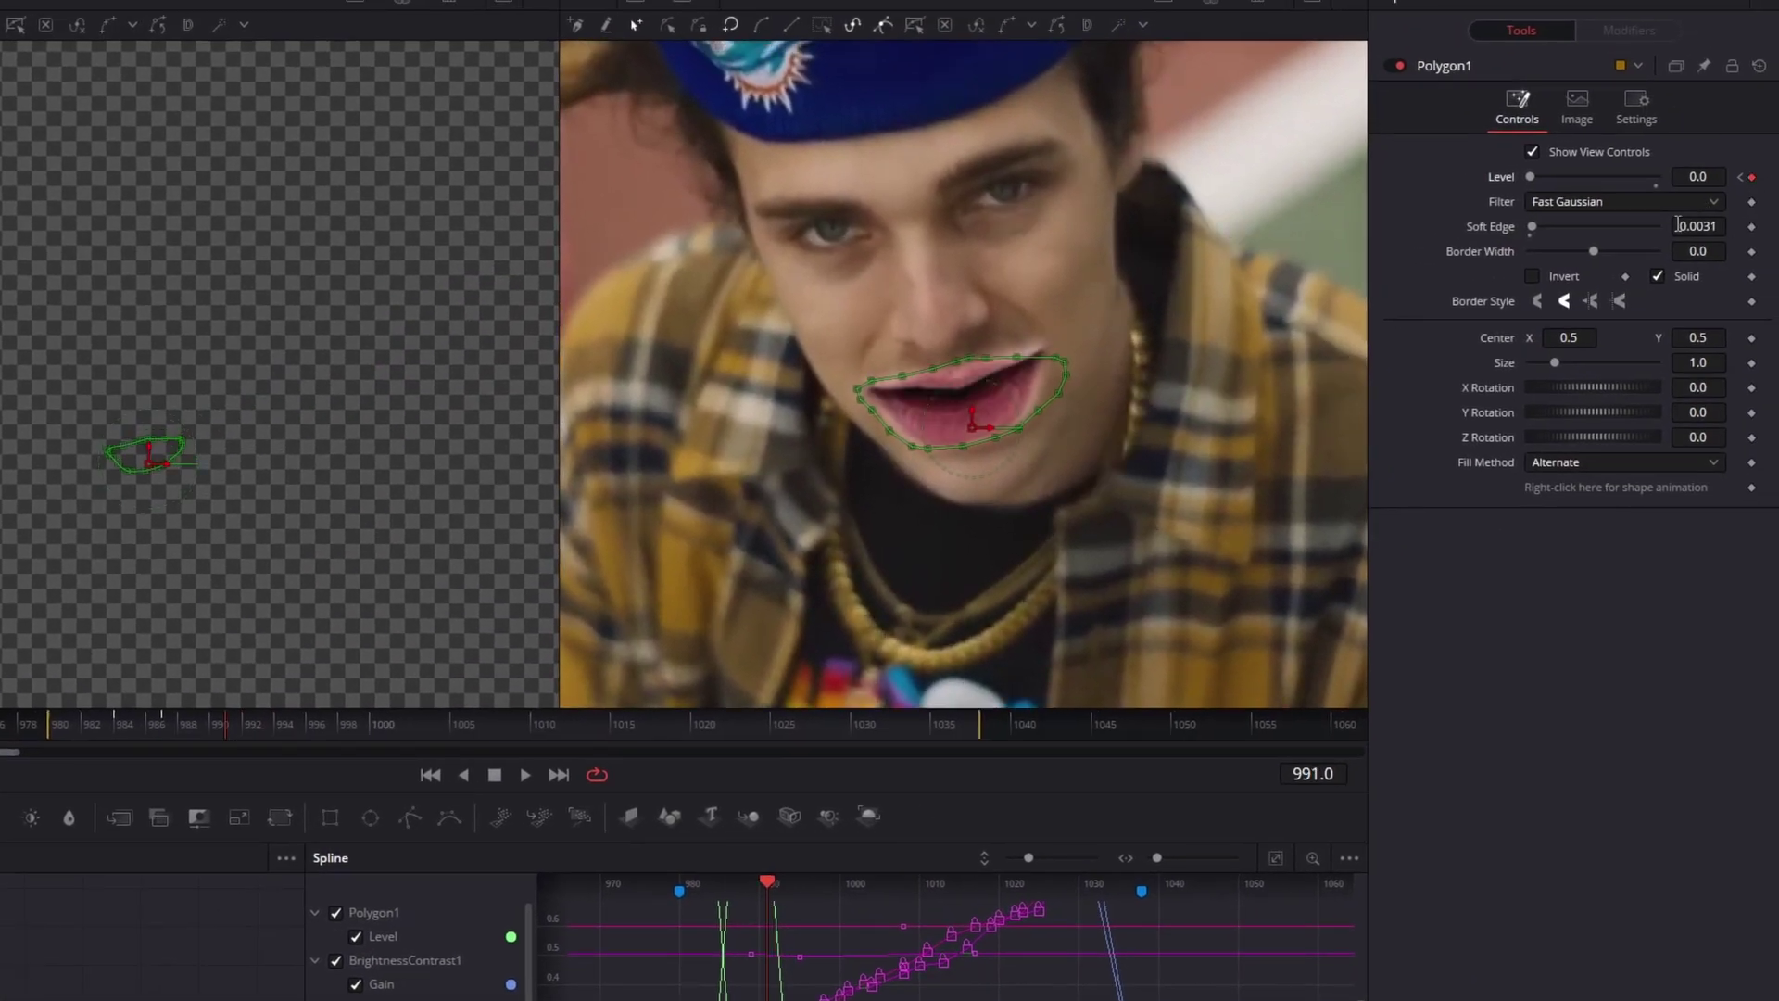
key(Right)
key(Right)
key(Right)
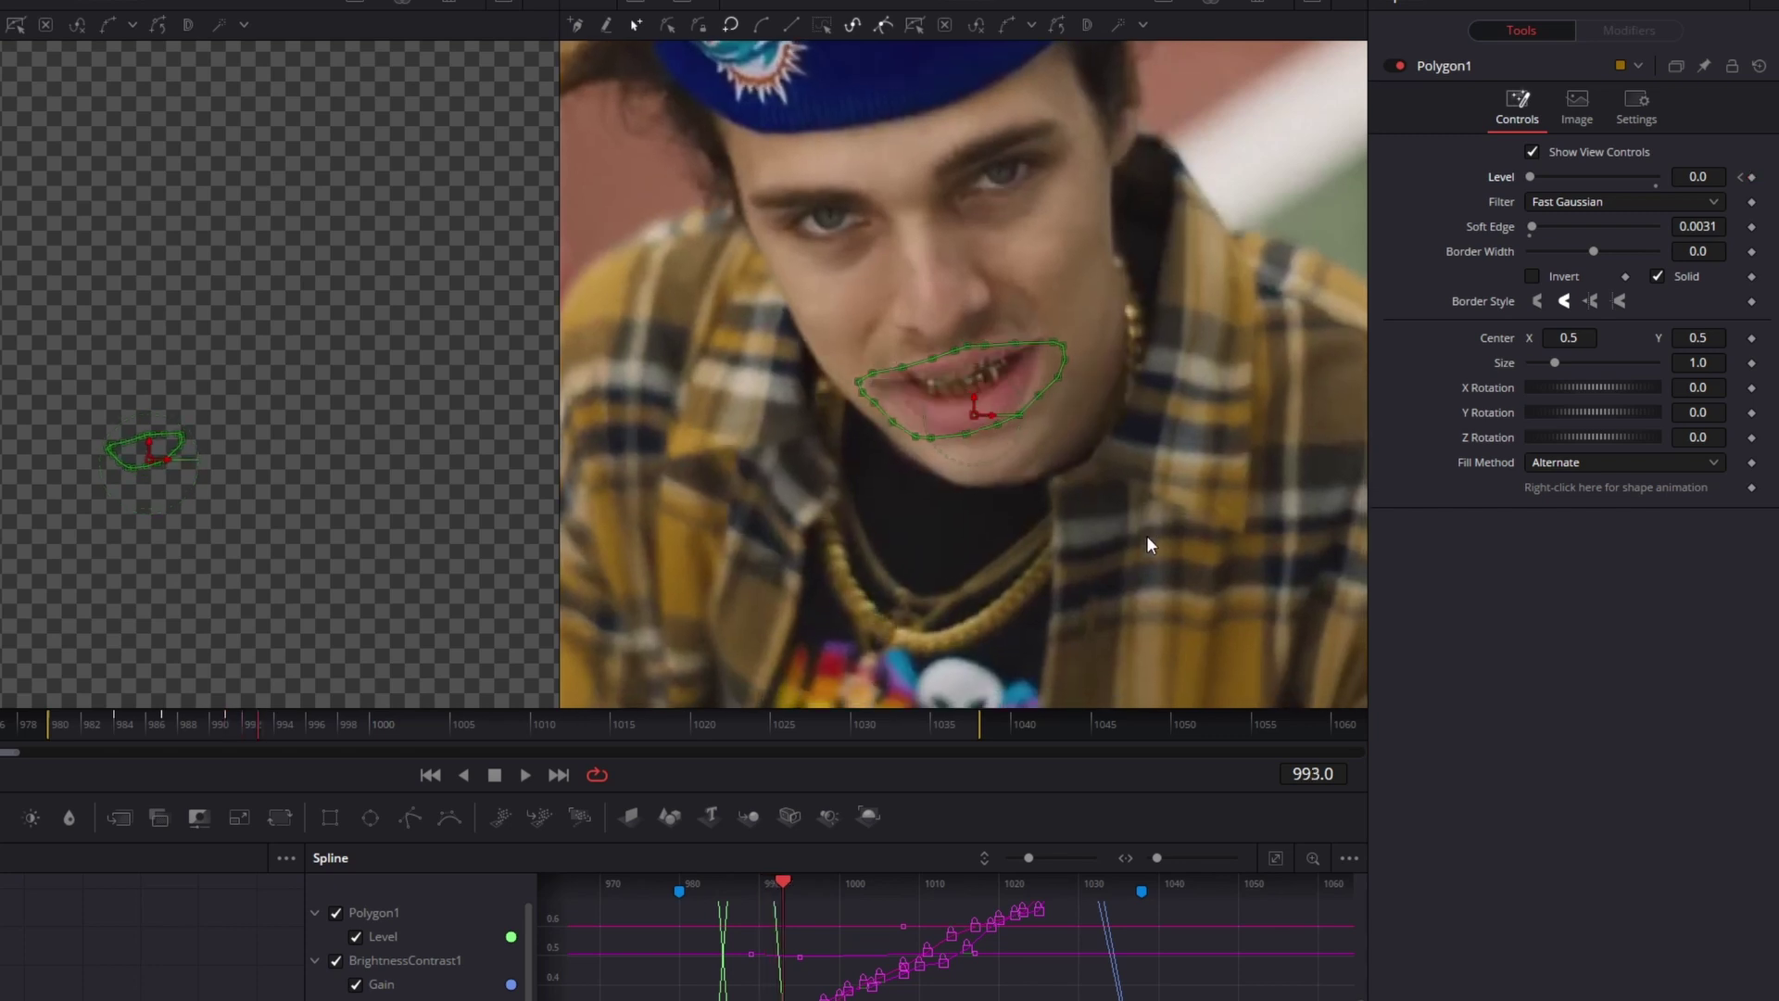
double_click(1533, 177)
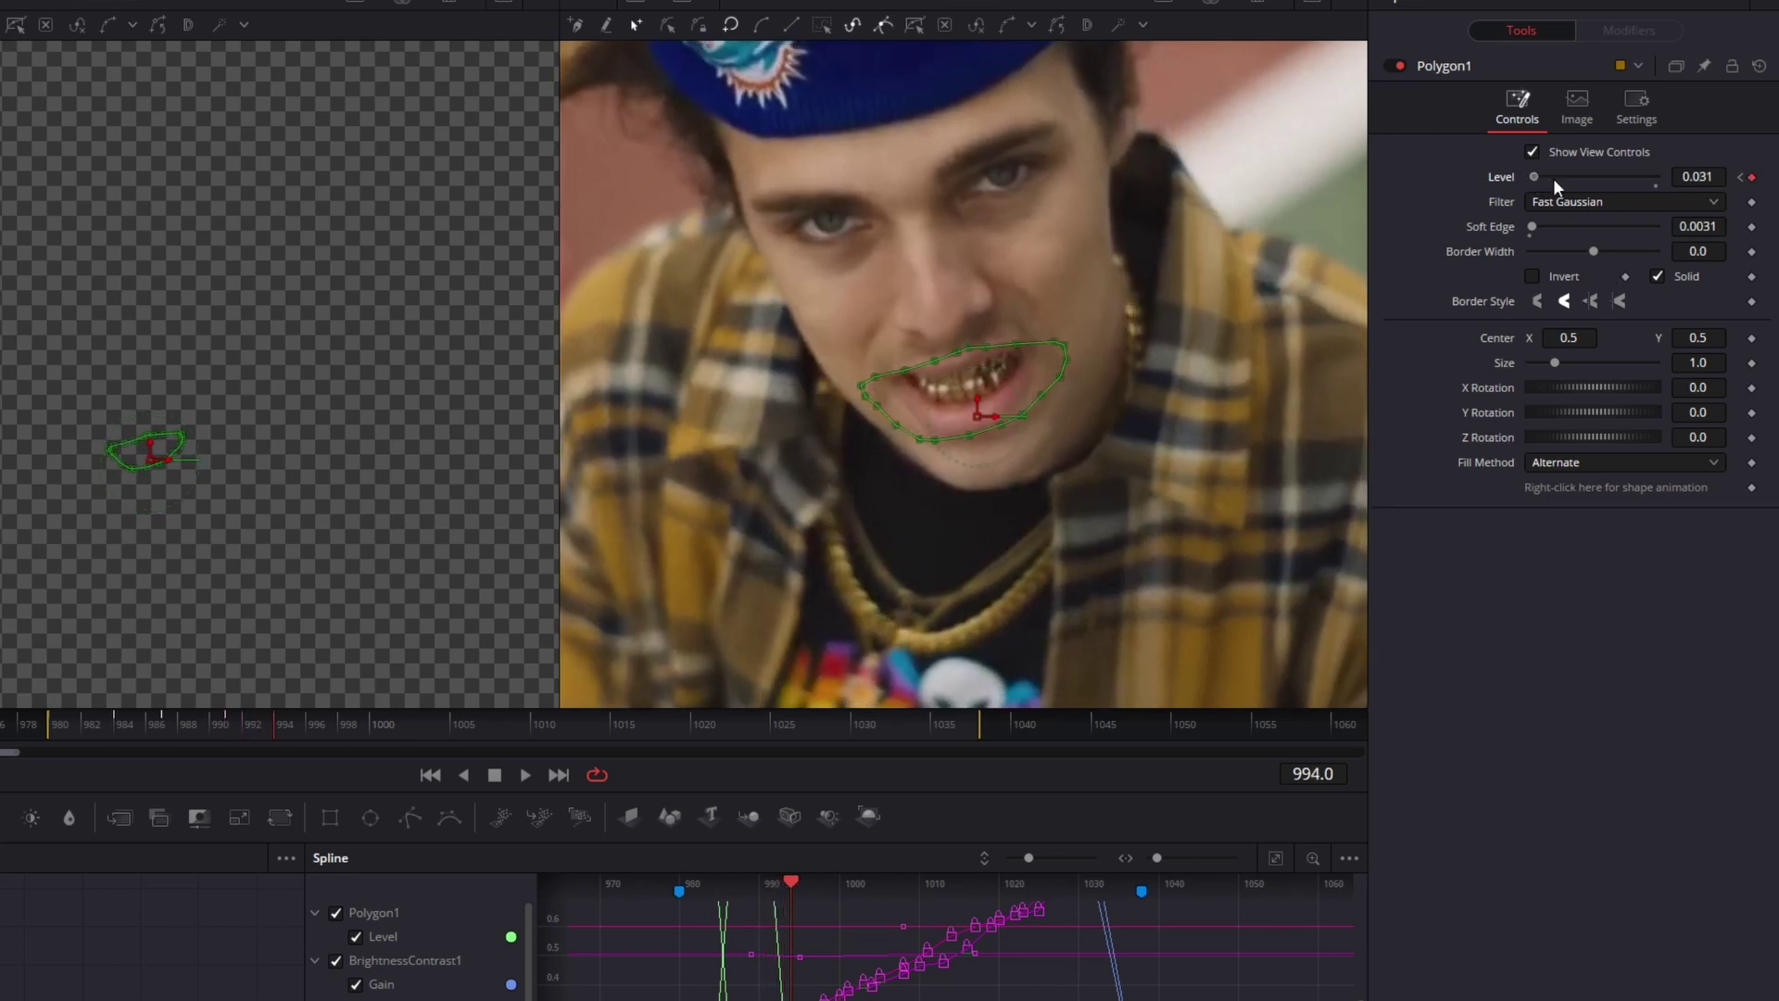
click(1751, 177)
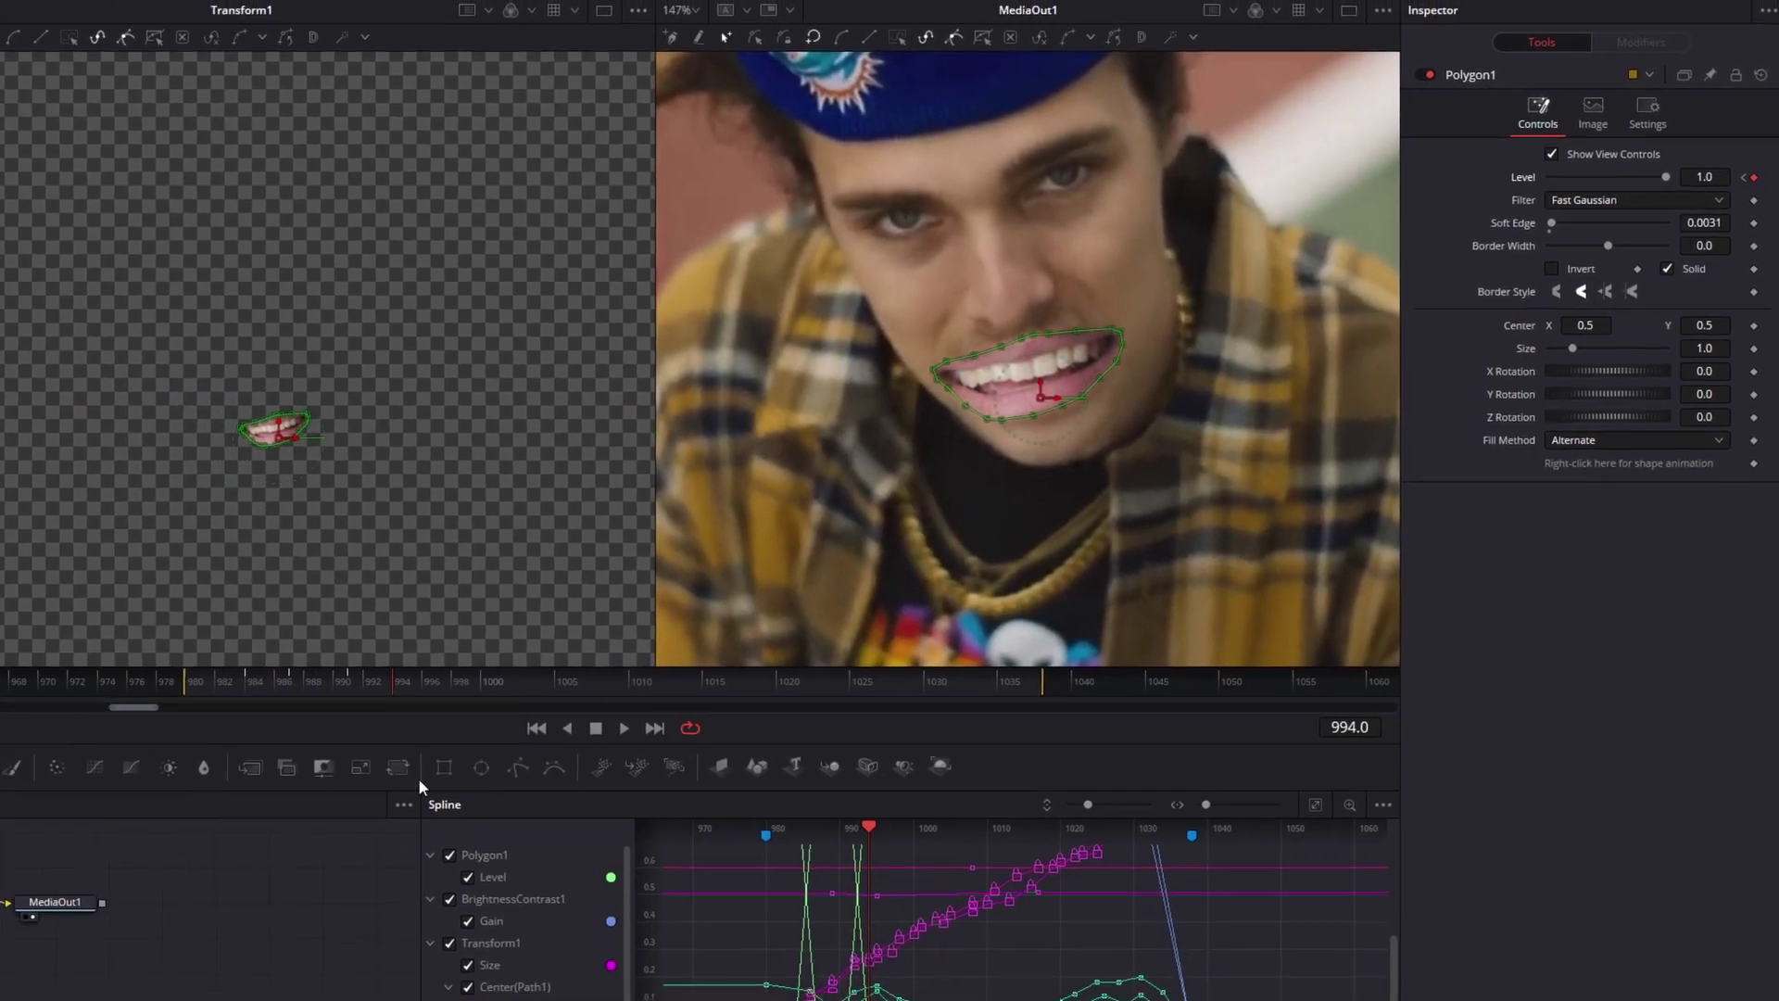
- Keyframe Polygon1's Level at 1.0 on frame 998 and lower it to 0.0 on frame 1001
key(Right)
key(Right)
key(Right)
key(Right)
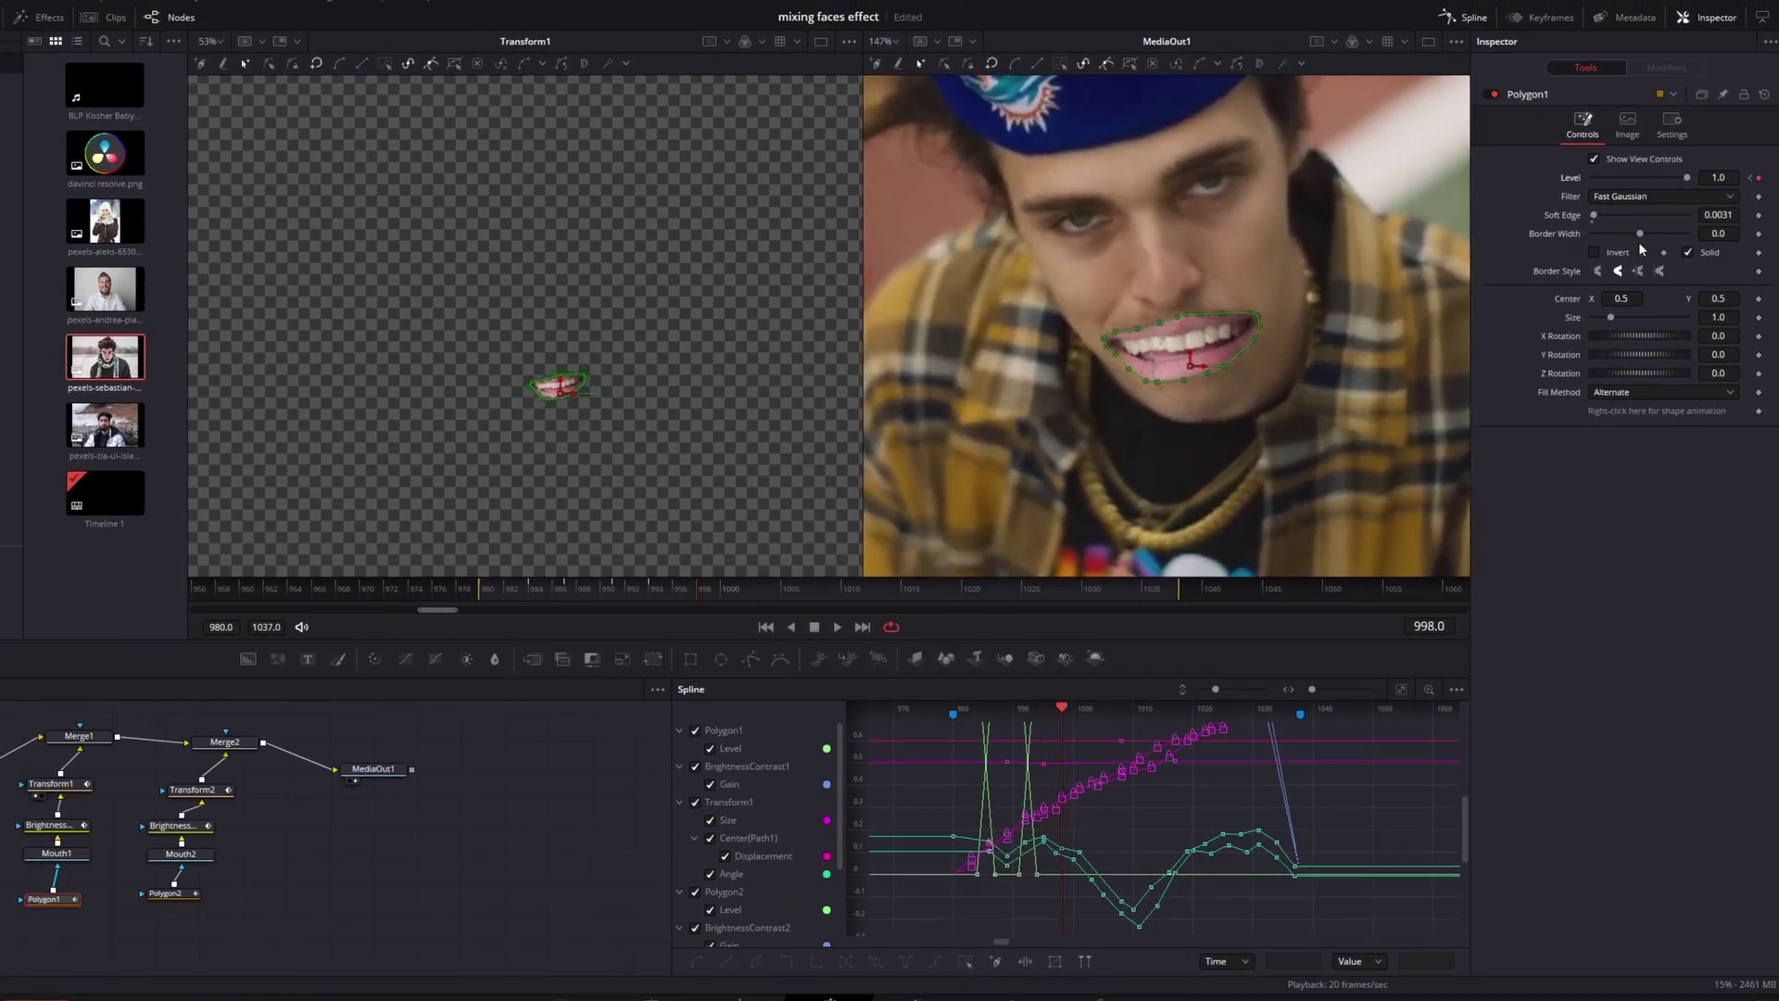
key(Right)
key(Right)
key(Right)
drag(1685, 180, 1547, 187)
- Keyframe Polygon2's Level at 0.0 on frame 998 and raise it to 1.0 on frame 1001
click(165, 894)
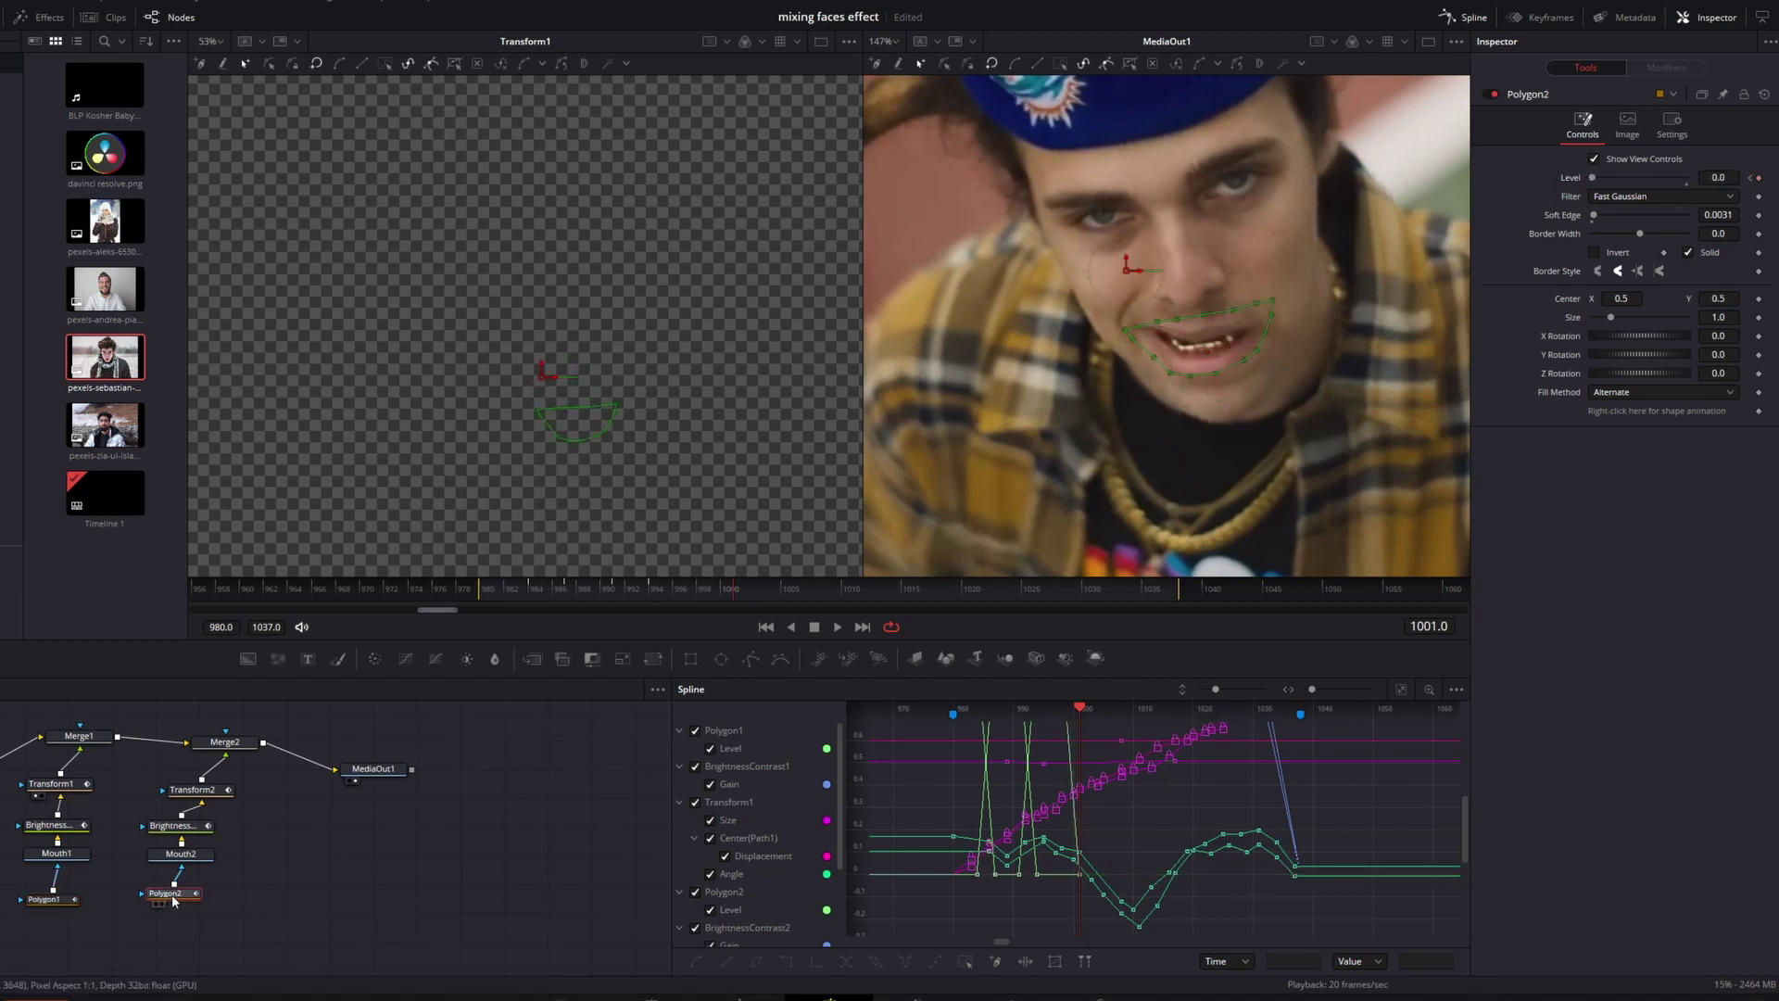
key(Left)
key(Left)
key(Left)
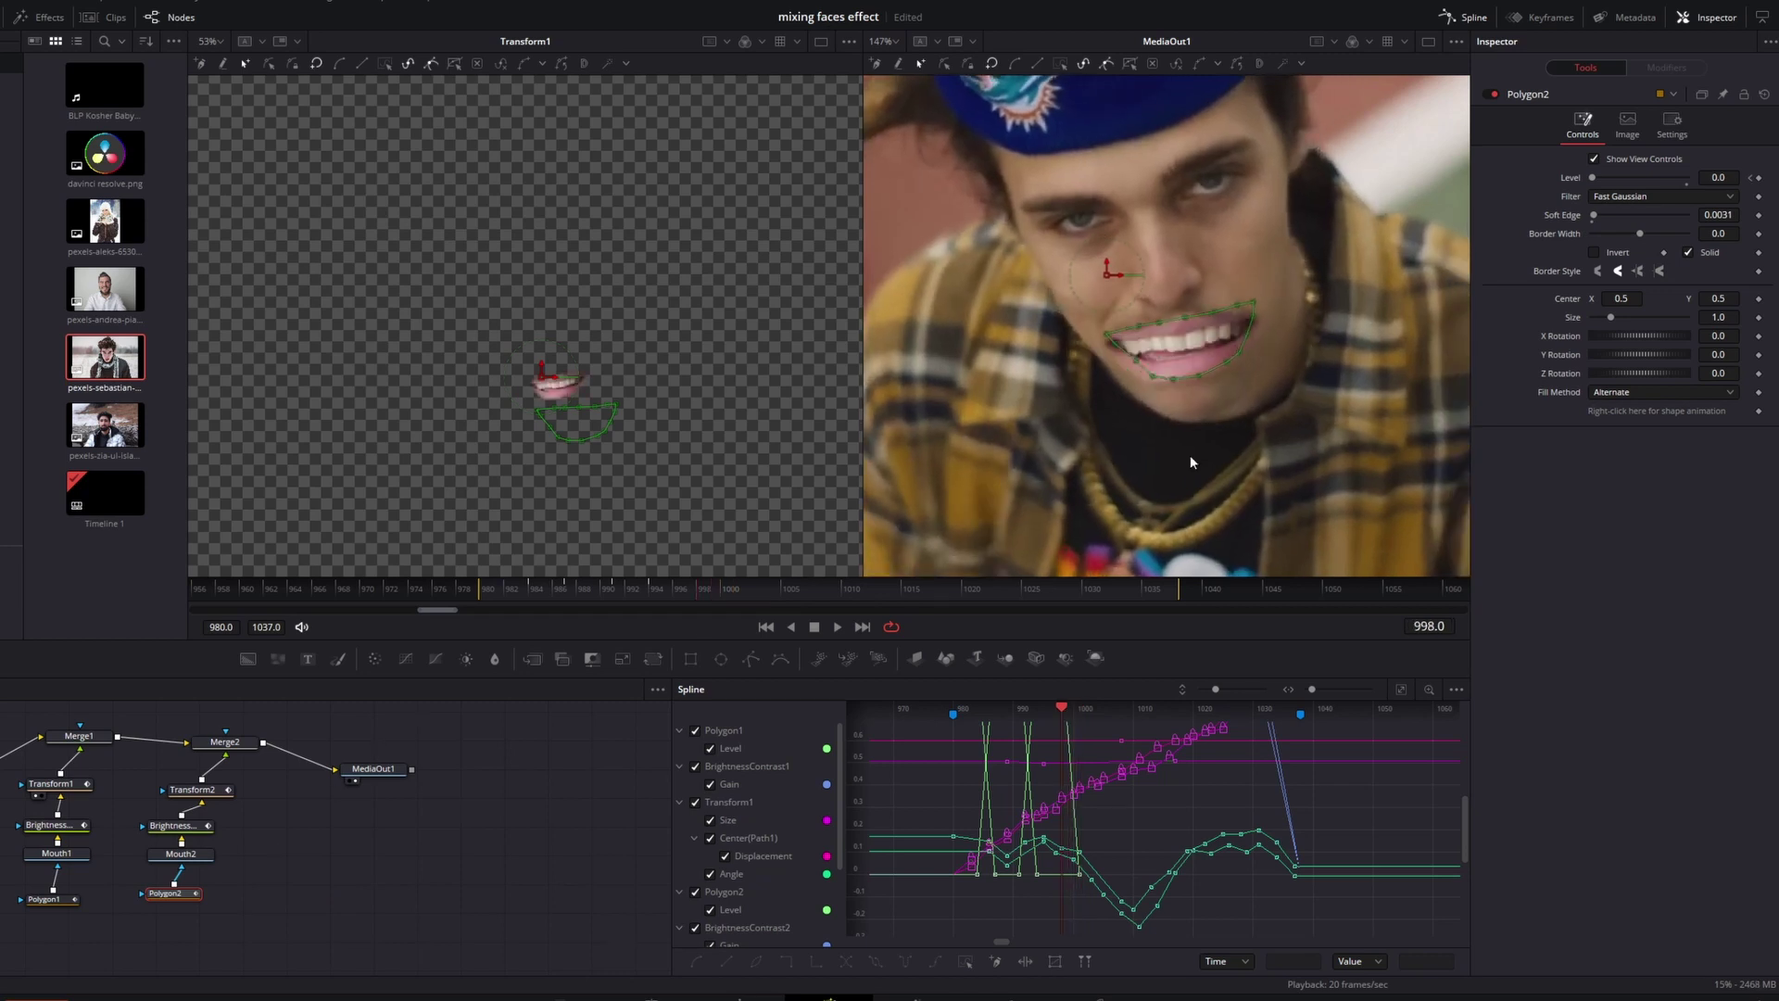
key(Right)
key(Right)
key(Right)
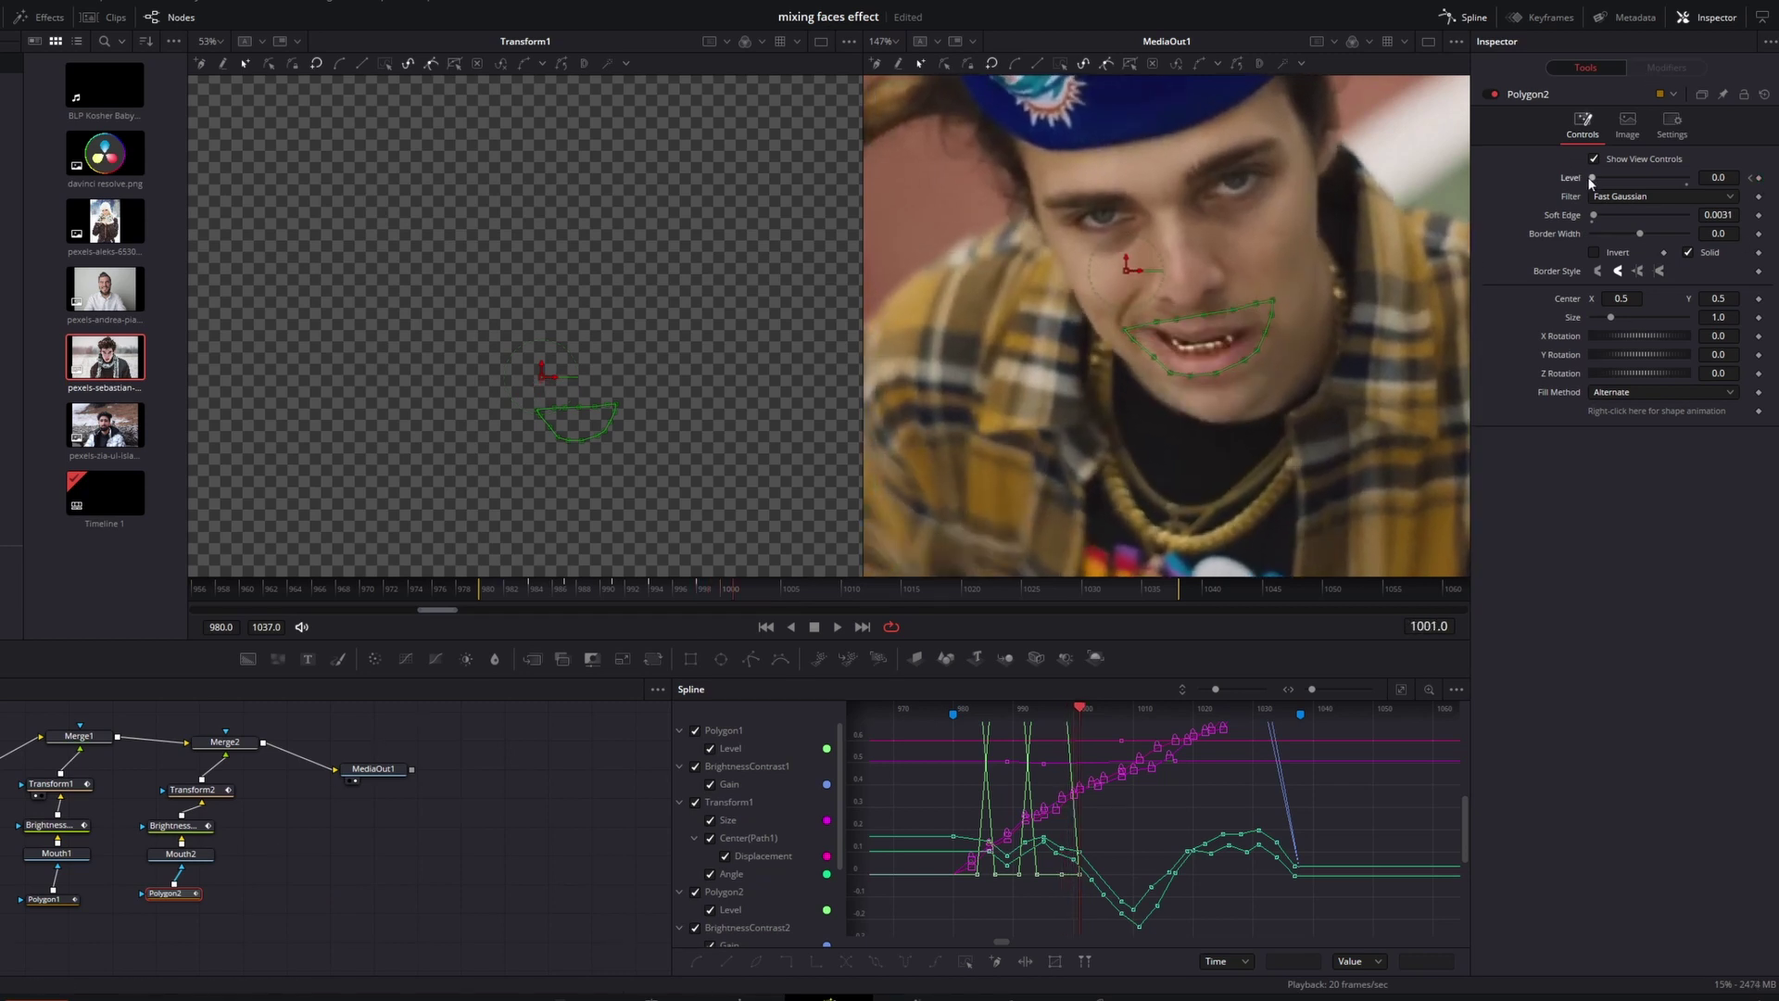
drag(1594, 182, 1725, 181)
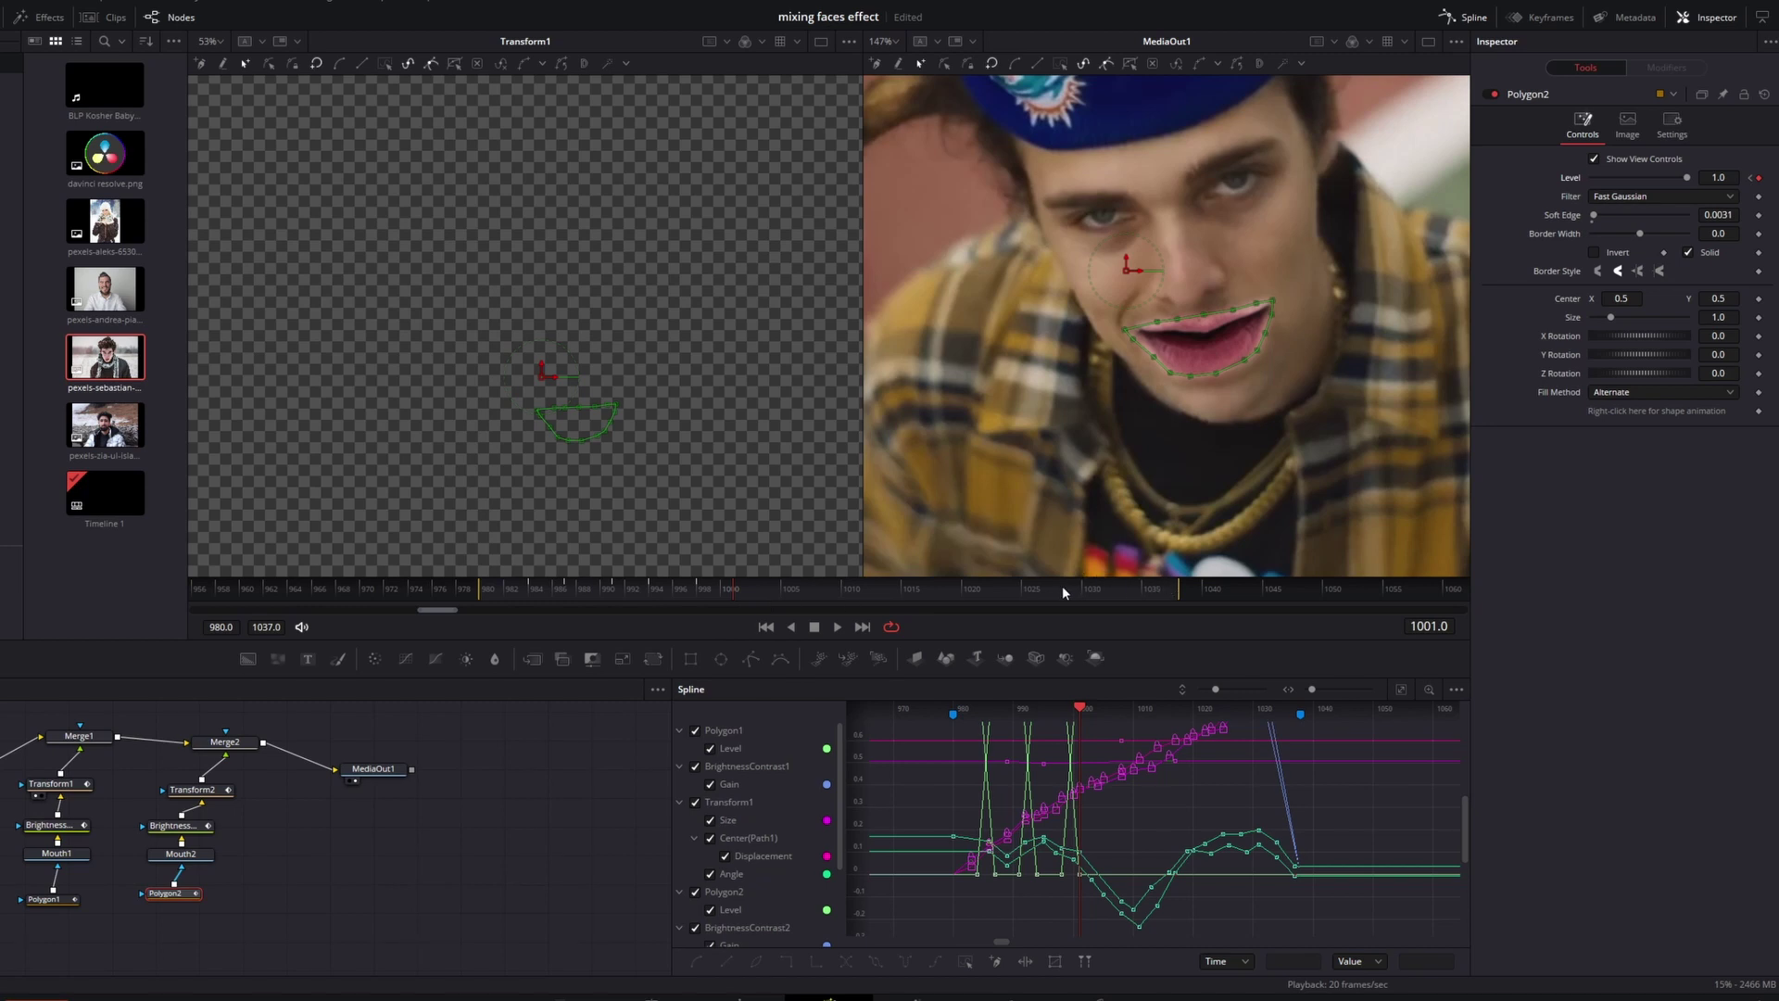
- Keyframe Polygon2's Level at 1.0 a few frames before 1007 and lower it to 0.0 on frame 1007
key(Right)
key(Right)
key(Right)
key(Right)
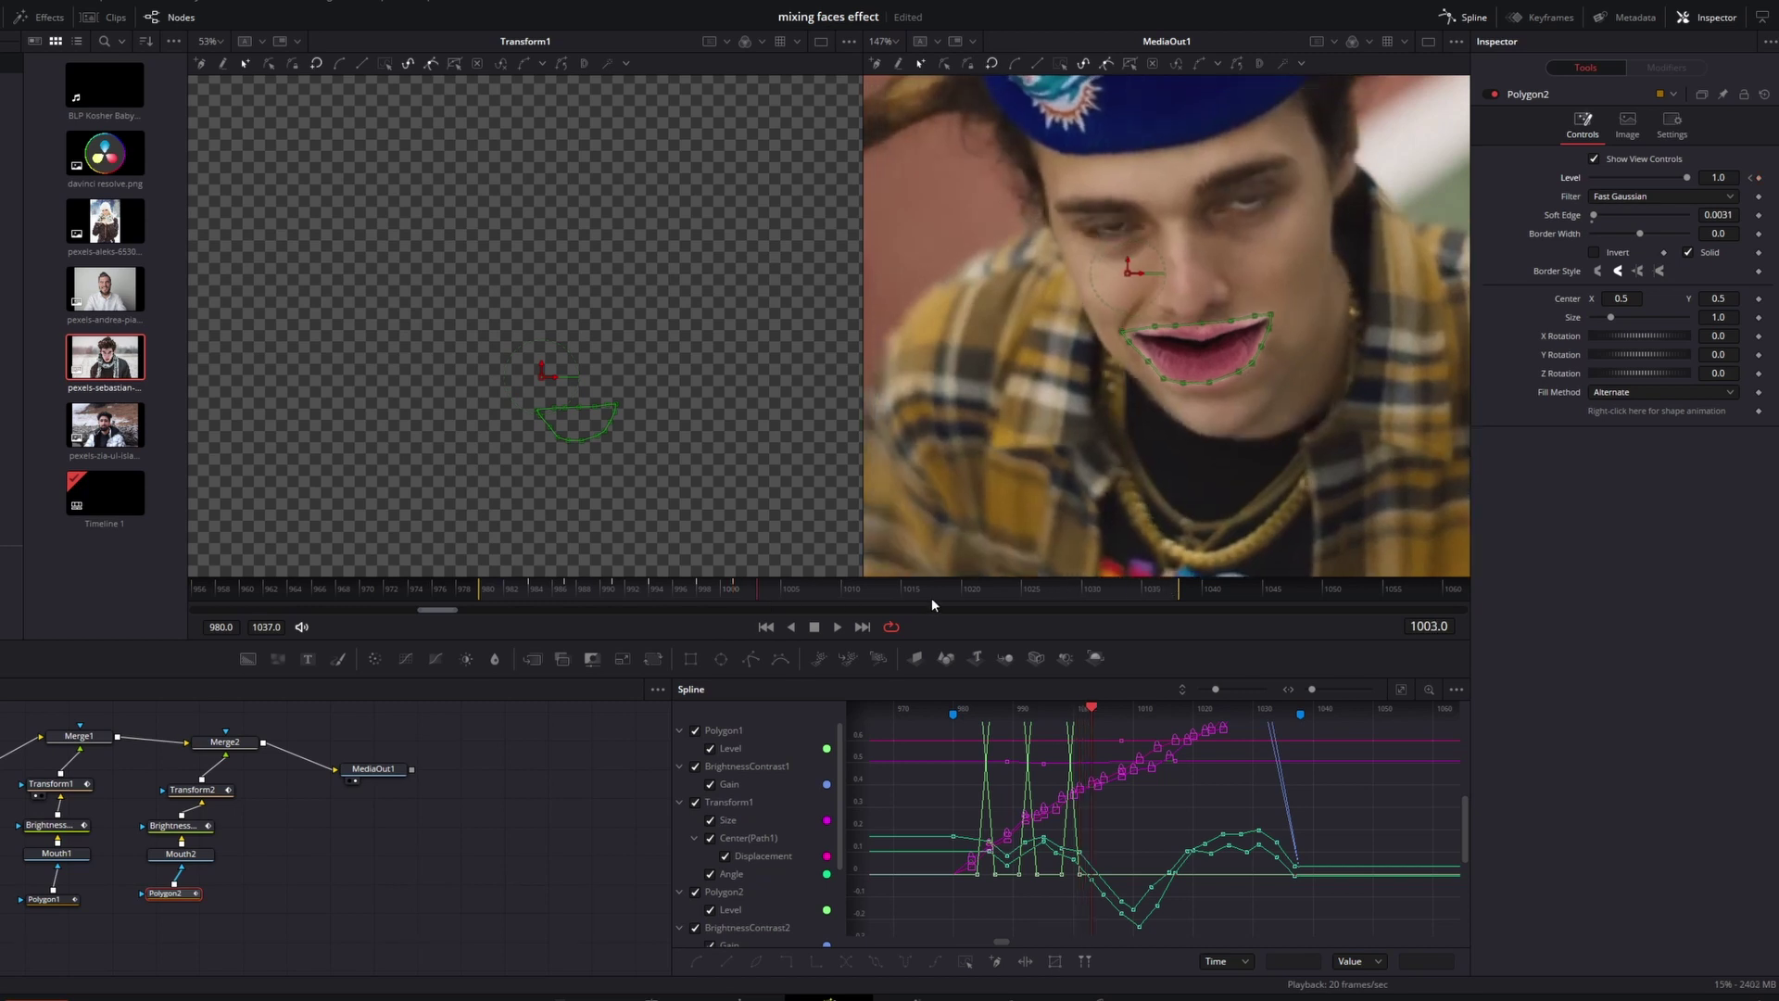
click(1757, 178)
key(Right)
key(Right)
key(Right)
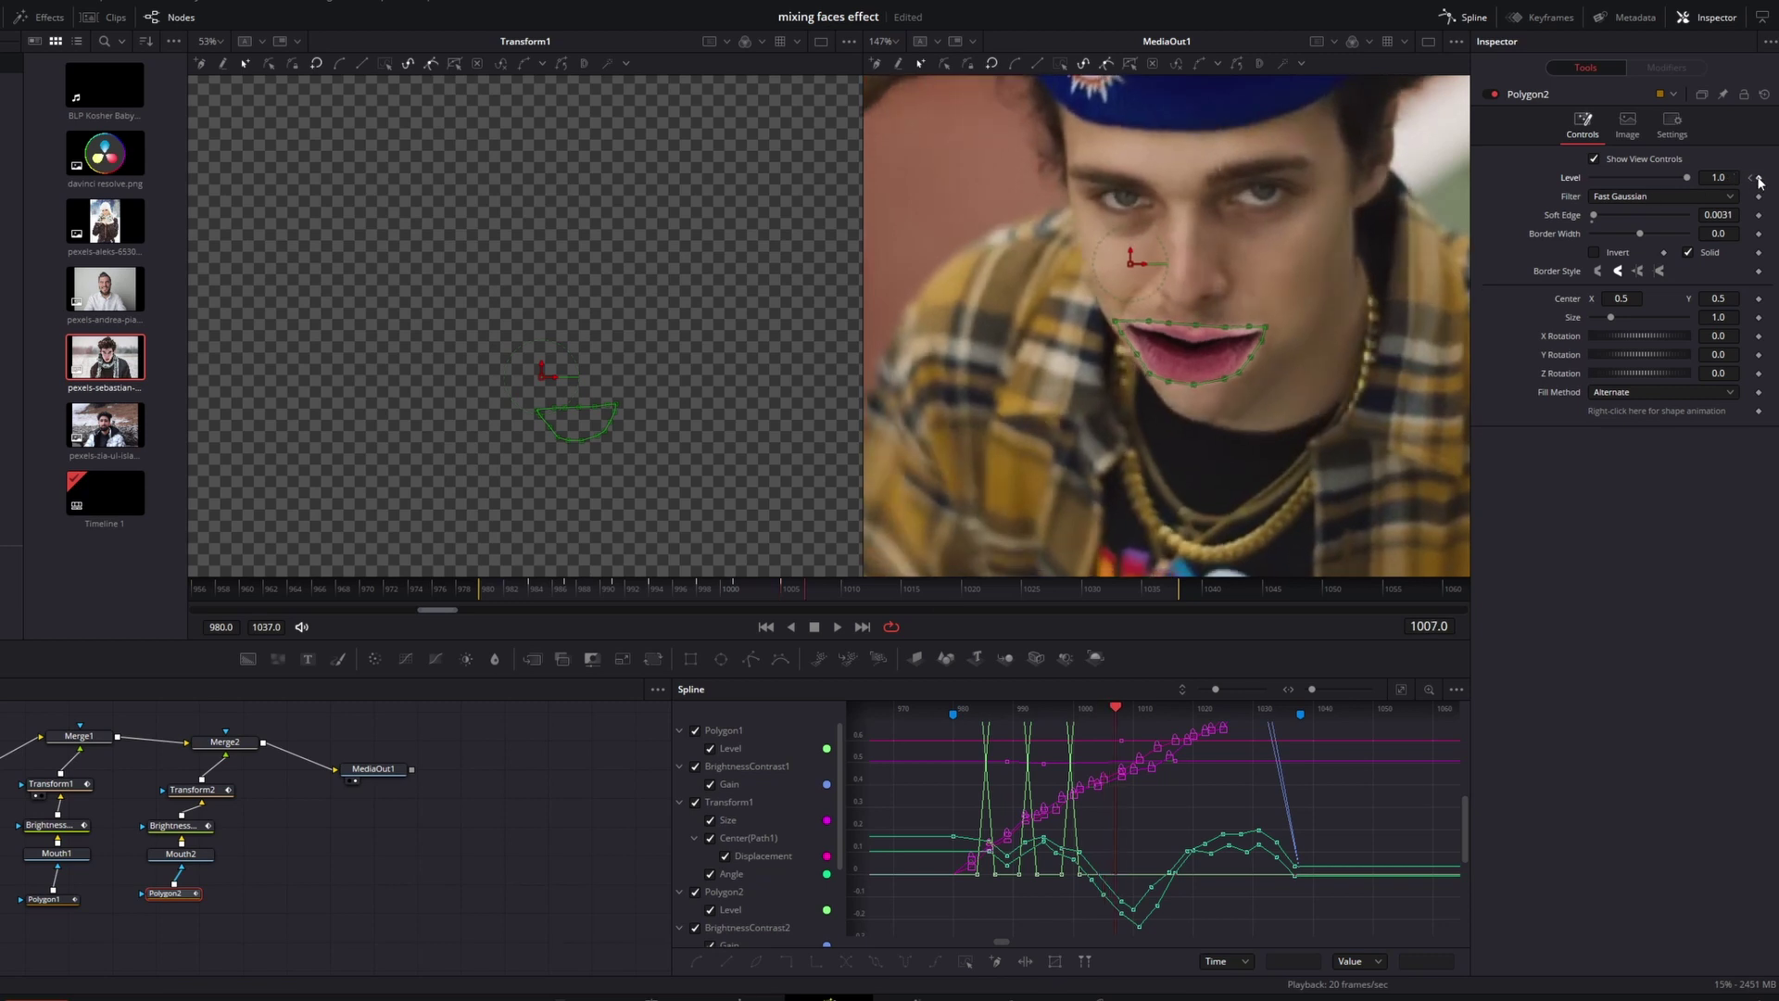
drag(1687, 178, 1582, 180)
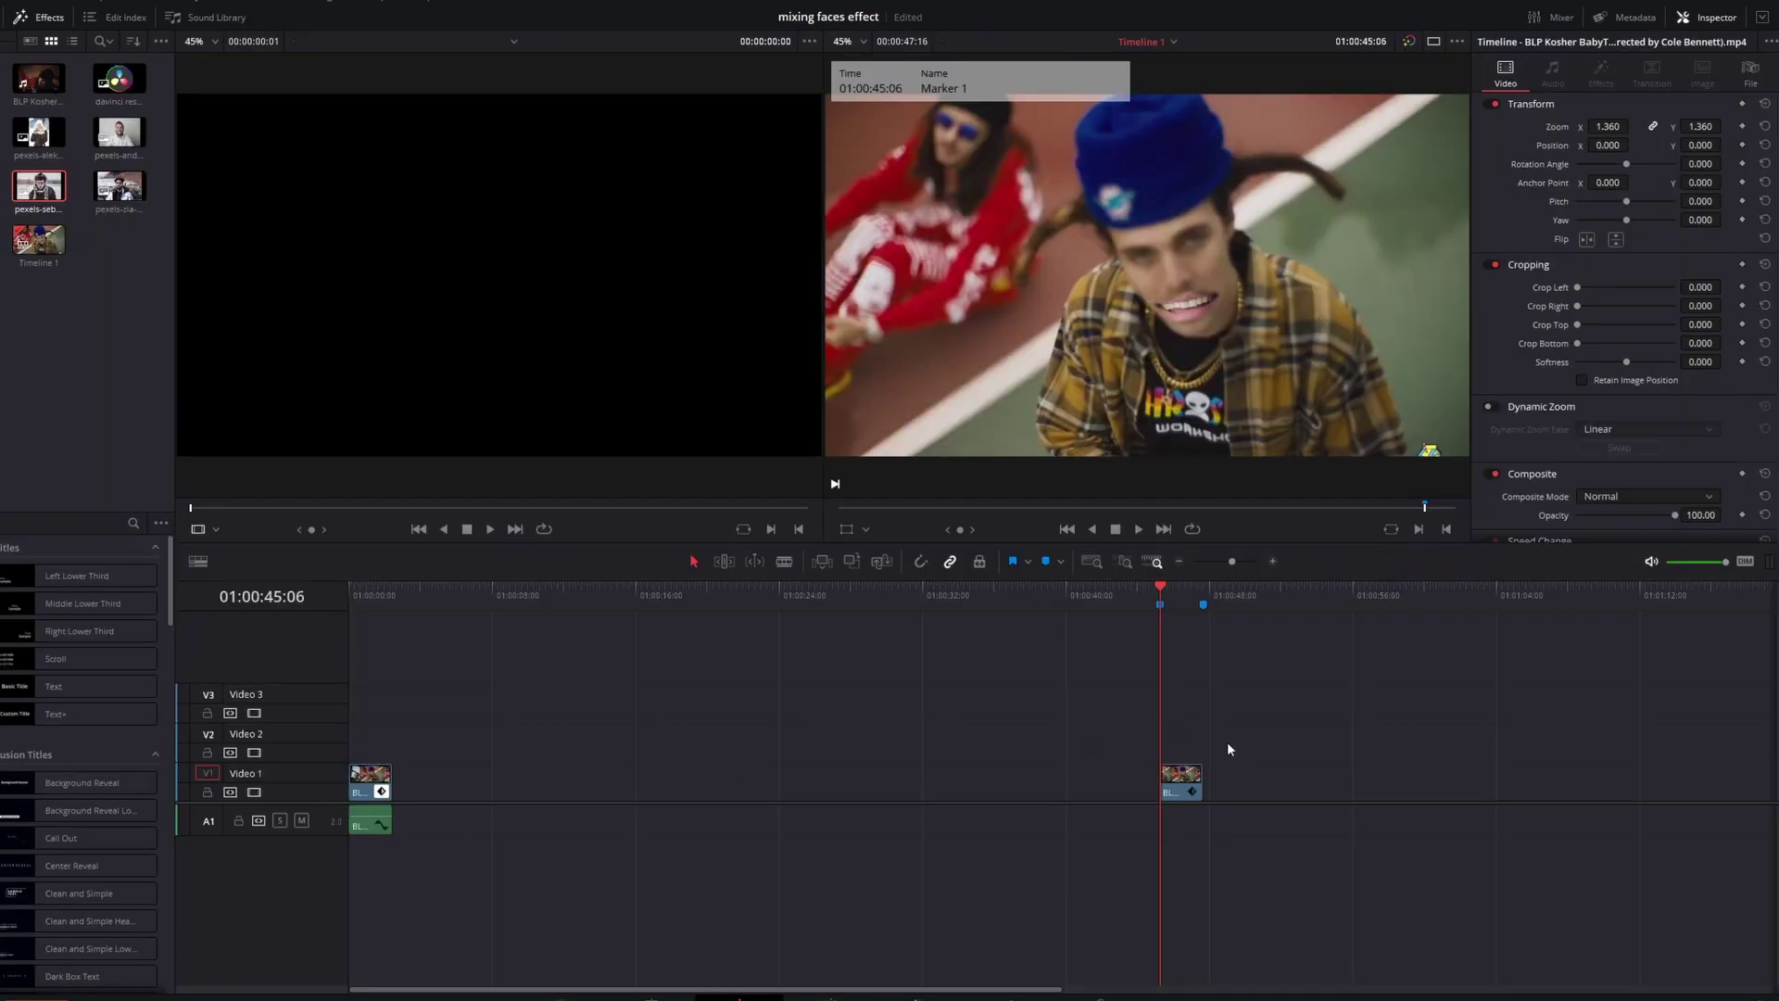
- Play back the effect clip in the edit timeline and return the playhead to the clip's start
drag(1230, 795, 1162, 704)
key(space)
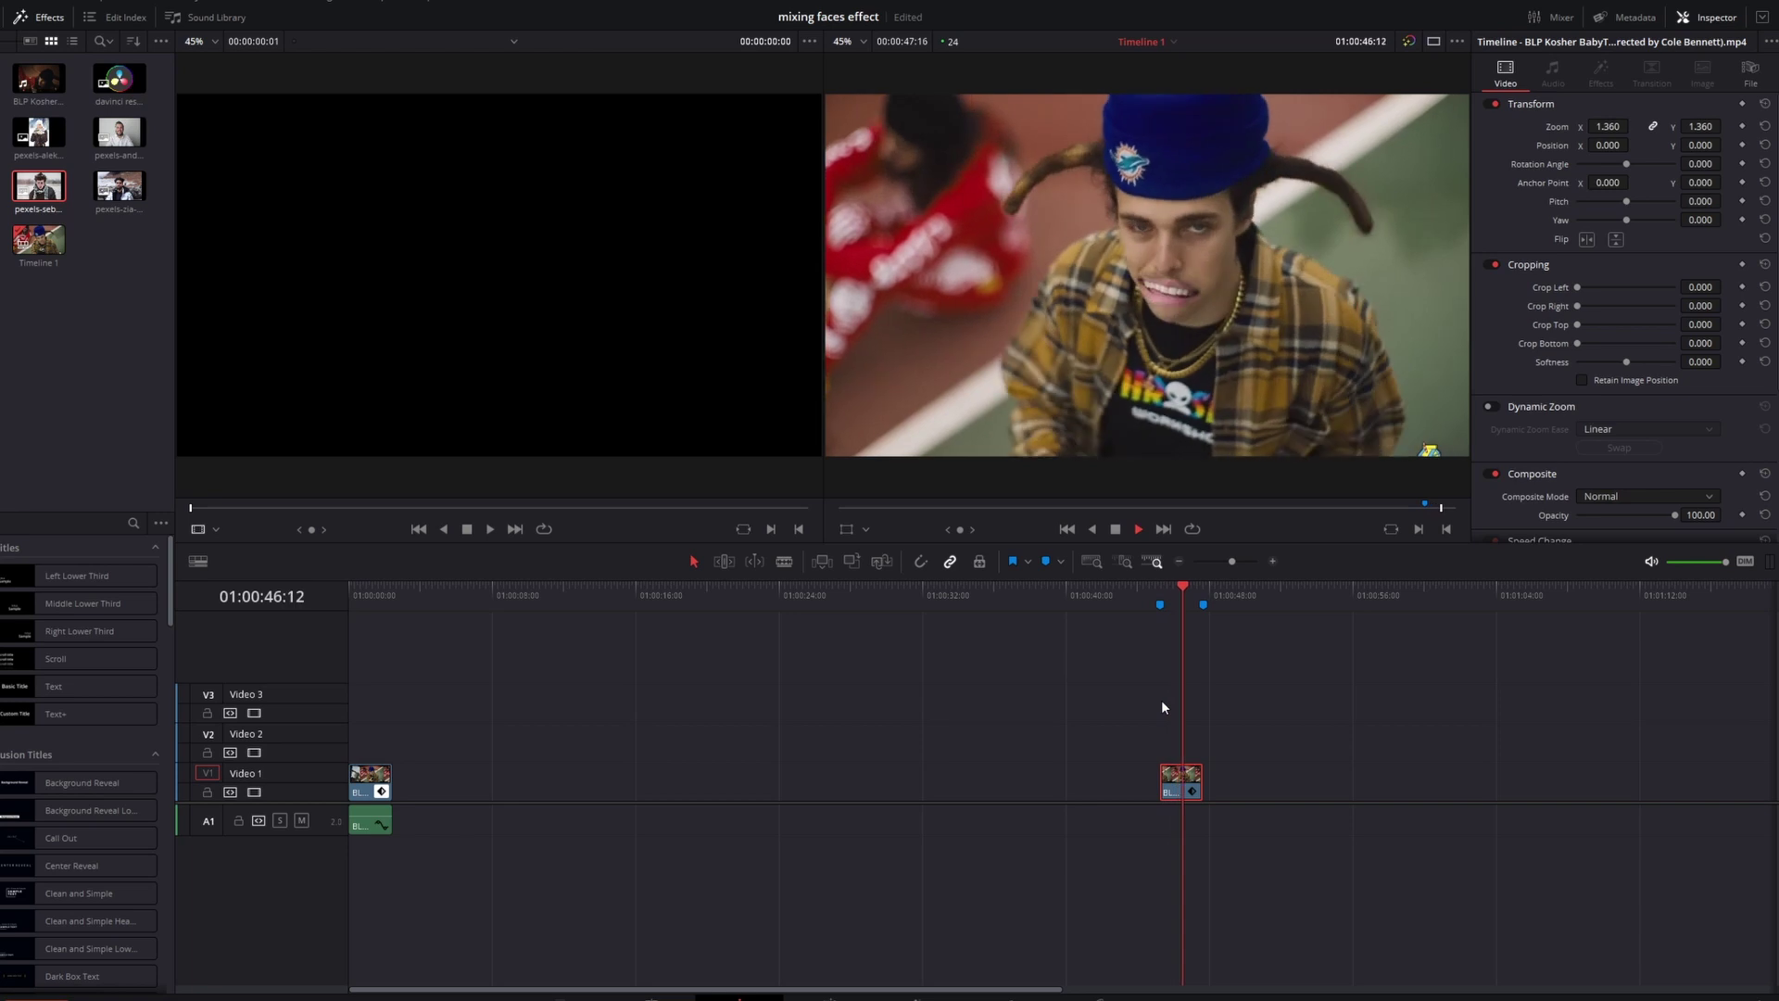
click(1161, 595)
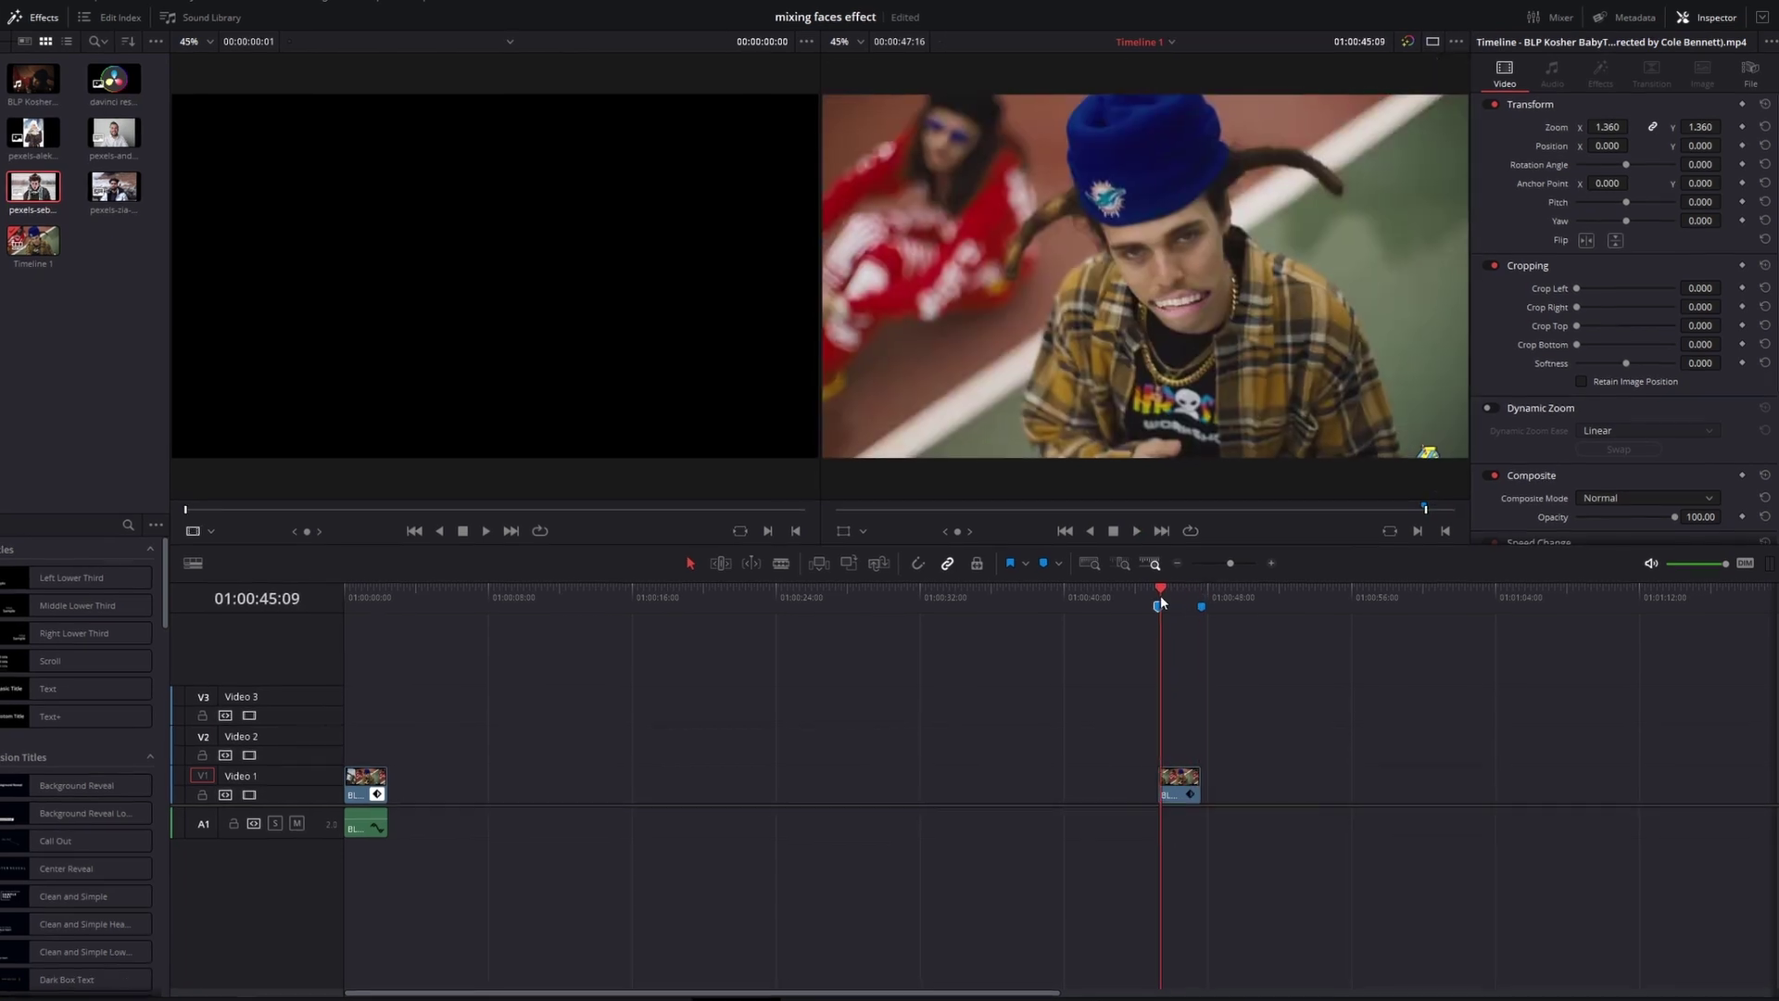